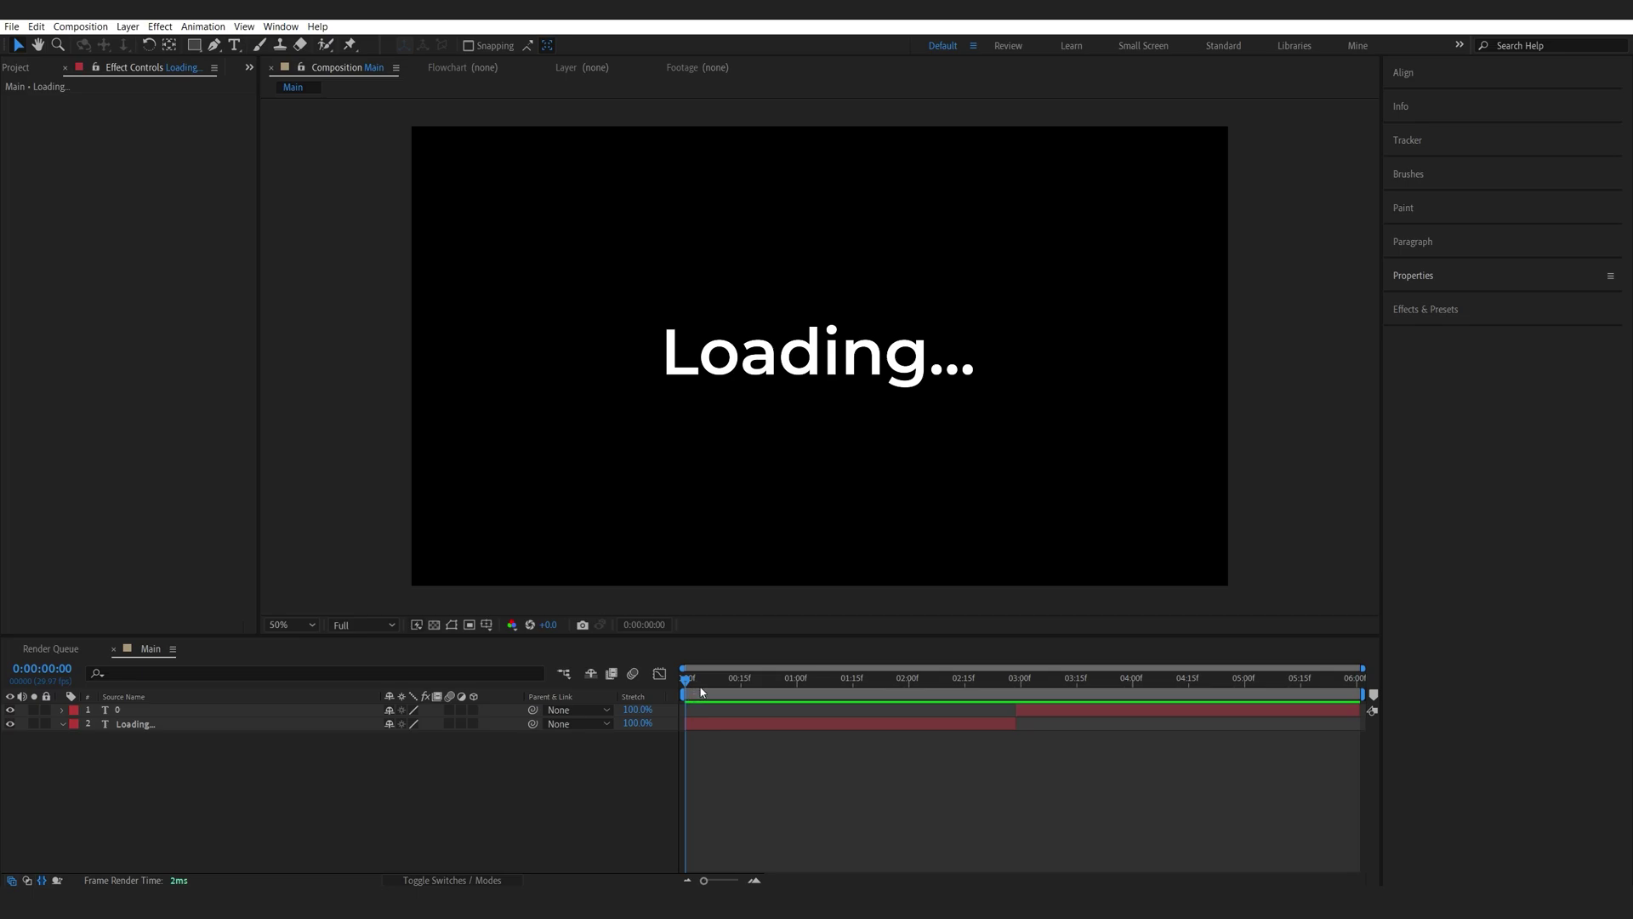
Check the Loading... text and 0 counter layers, then reselect Loading... at the composition start.
left_click(927, 365)
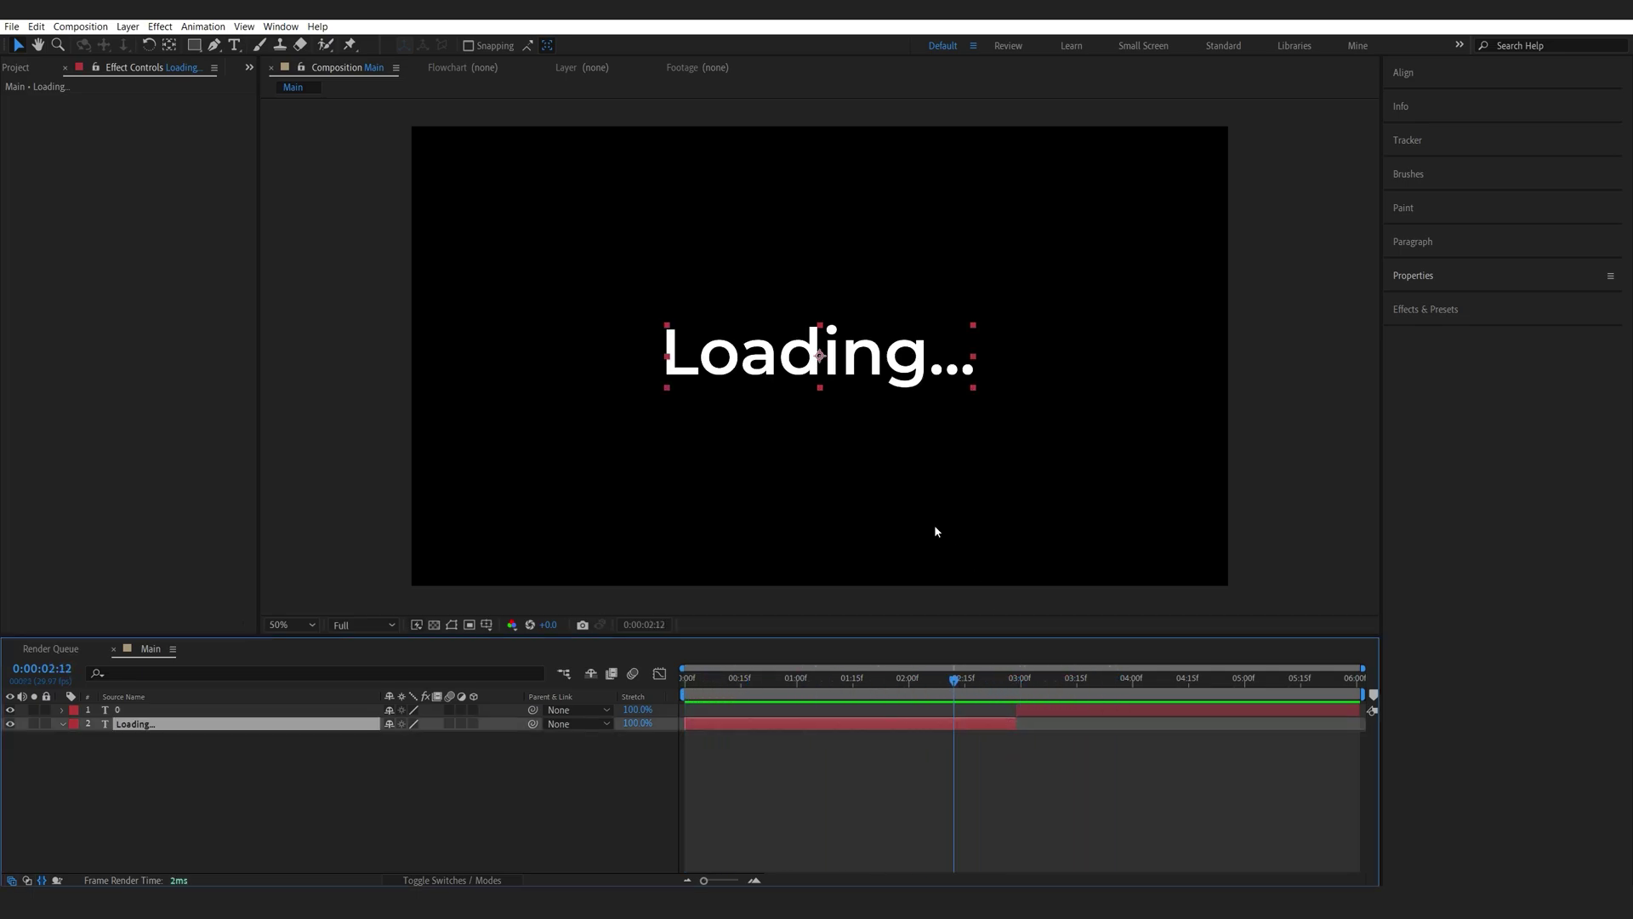
left_click(1032, 680)
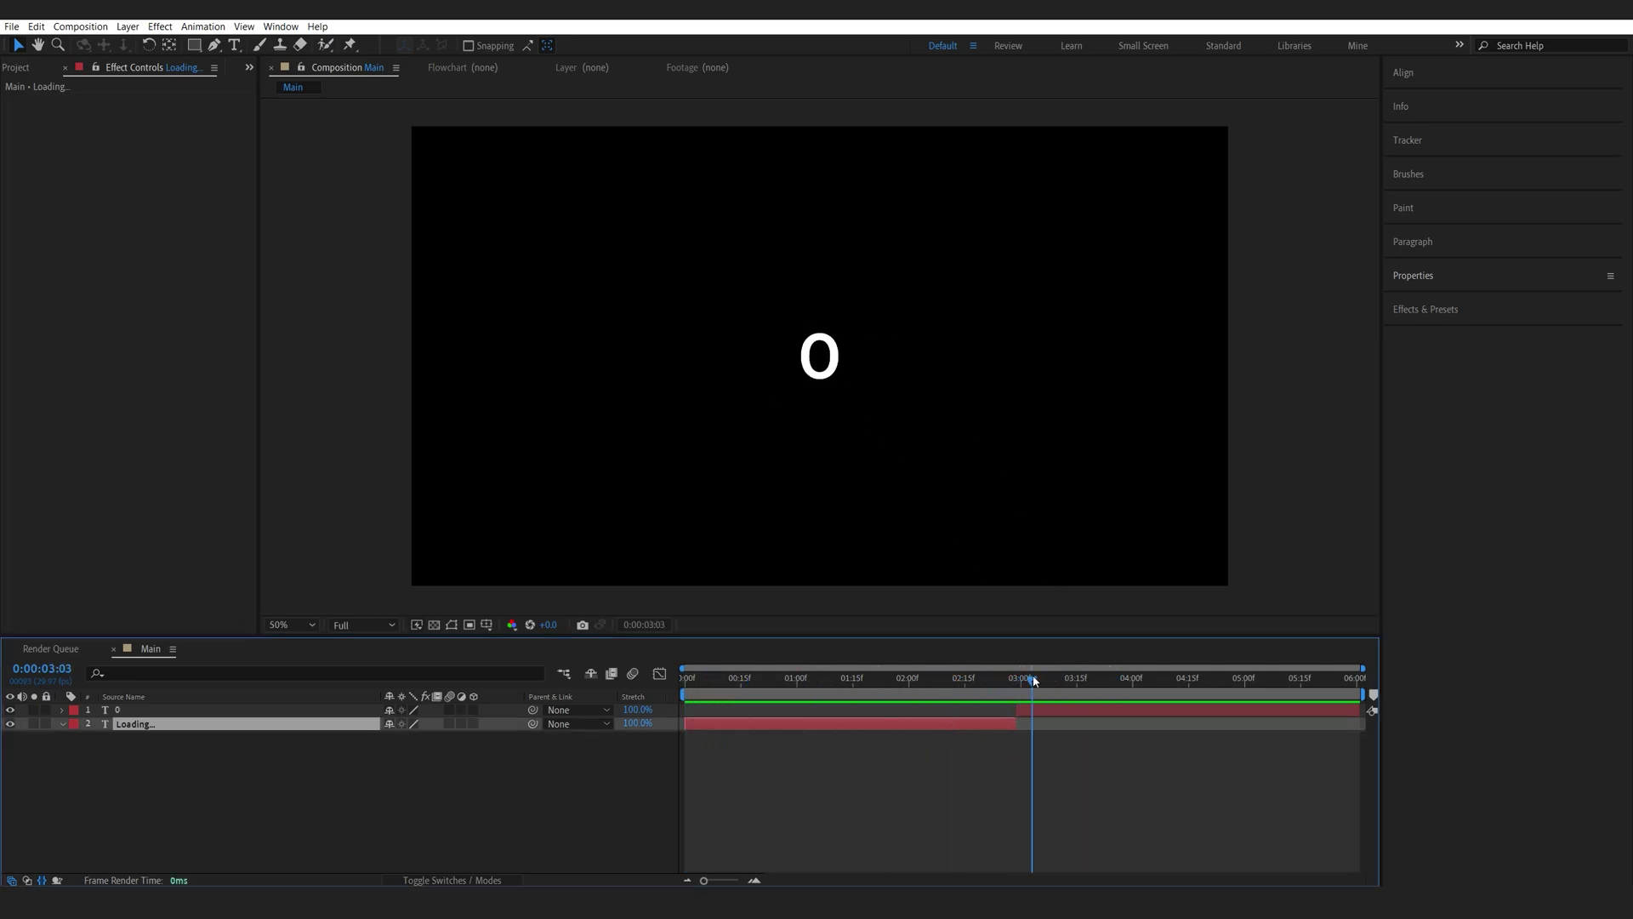
left_click(1041, 708)
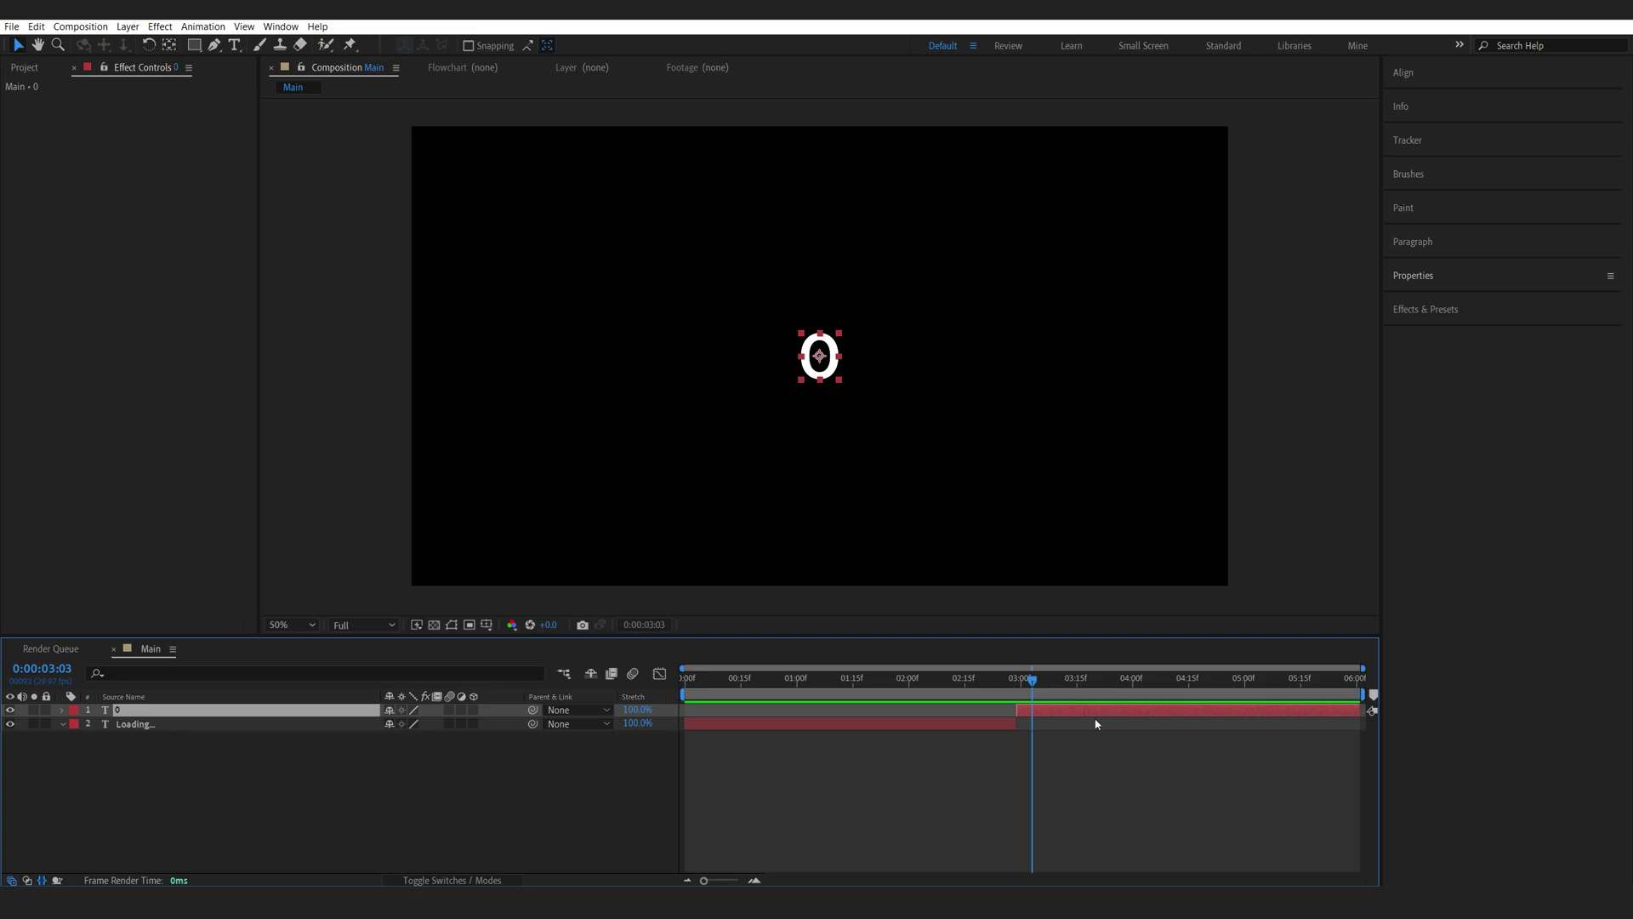
left_click_drag(714, 672, 686, 678)
left_click(696, 725)
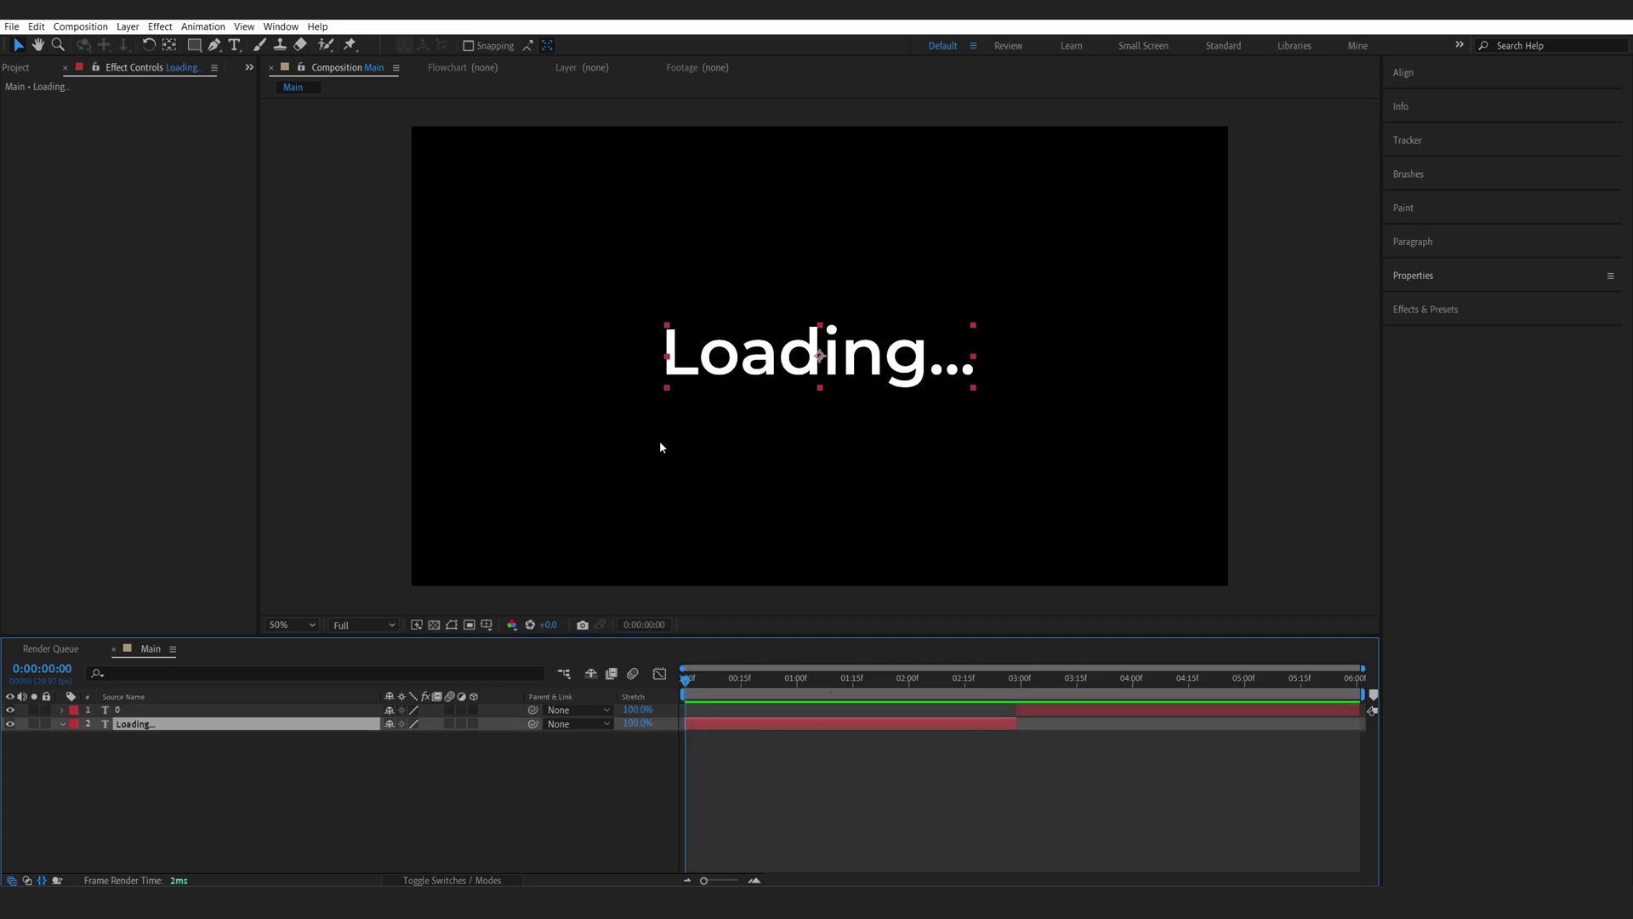
Try the Typewriter preset on the Loading... text, preview its timing, then undo it.
key("ctrl+space")
type("type")
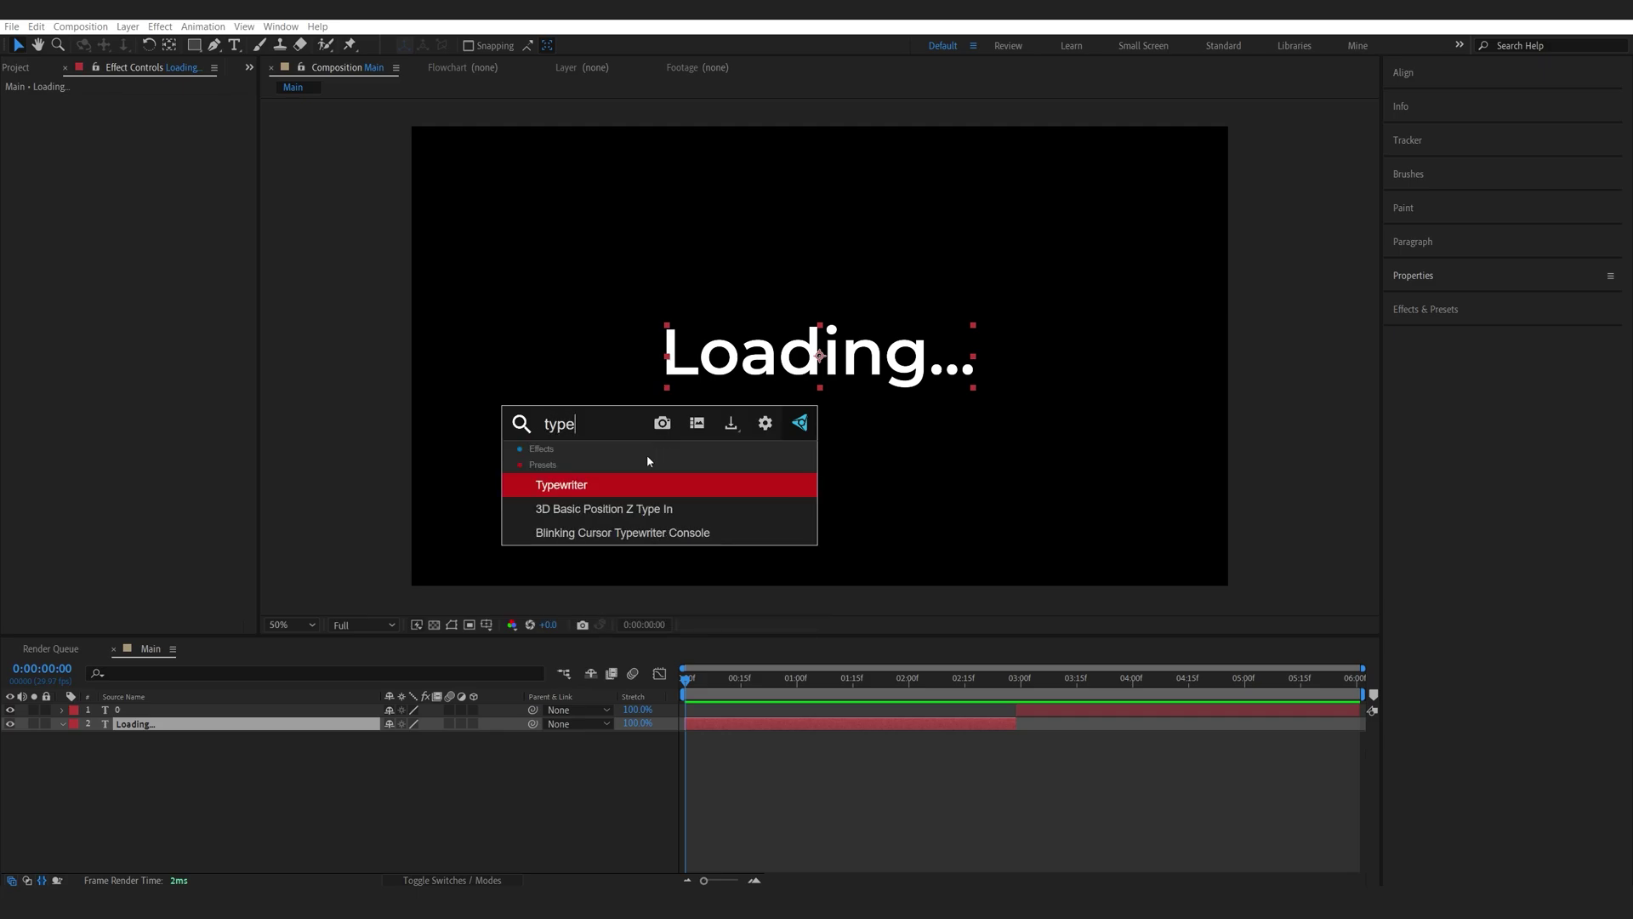
left_click(575, 490)
key("space")
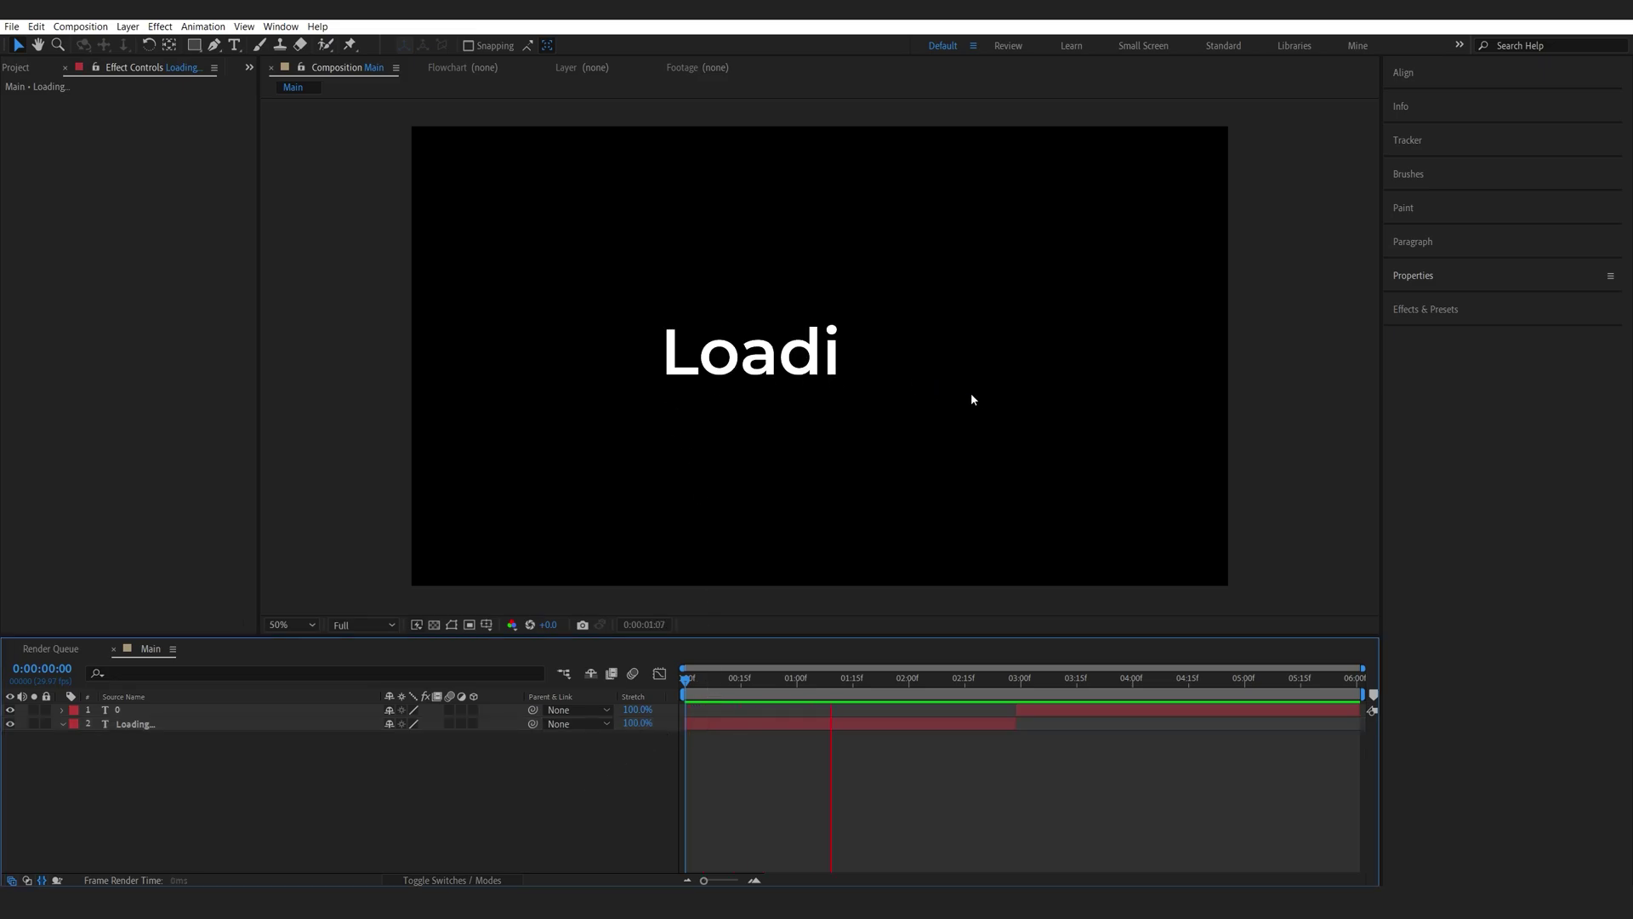
left_click(823, 681)
left_click_drag(822, 683, 805, 680)
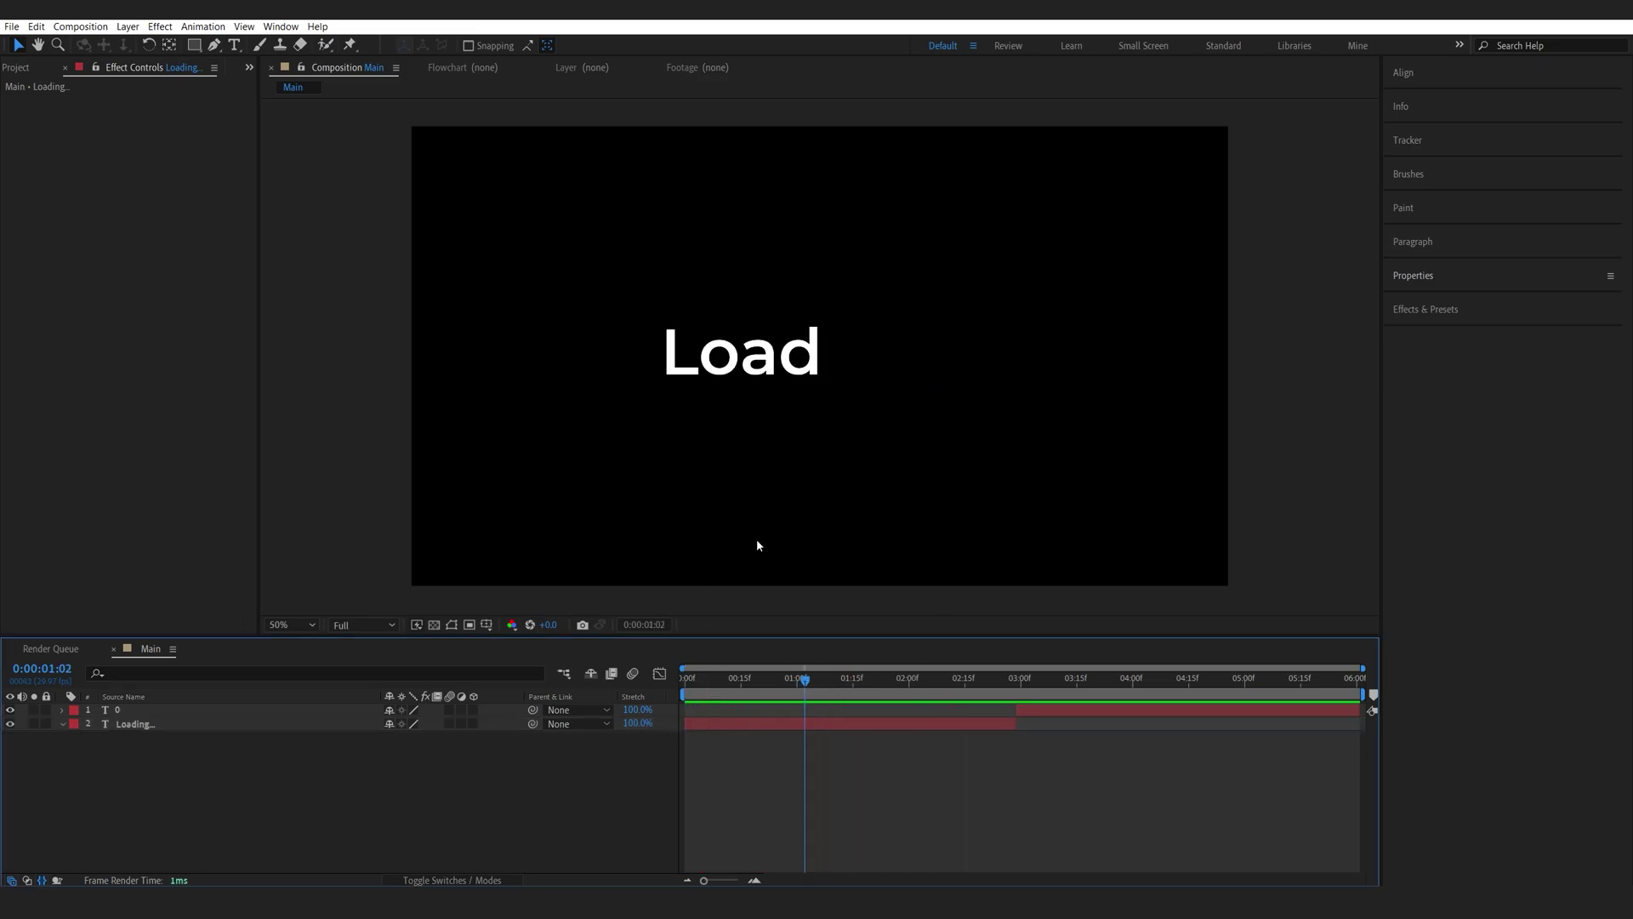
key("ctrl+z")
key("Home")
Apply Blinking Cursor Typewriter Console to Loading... and shift both Slider keyframes to about 1–2 seconds.
key("ctrl+space")
type("type")
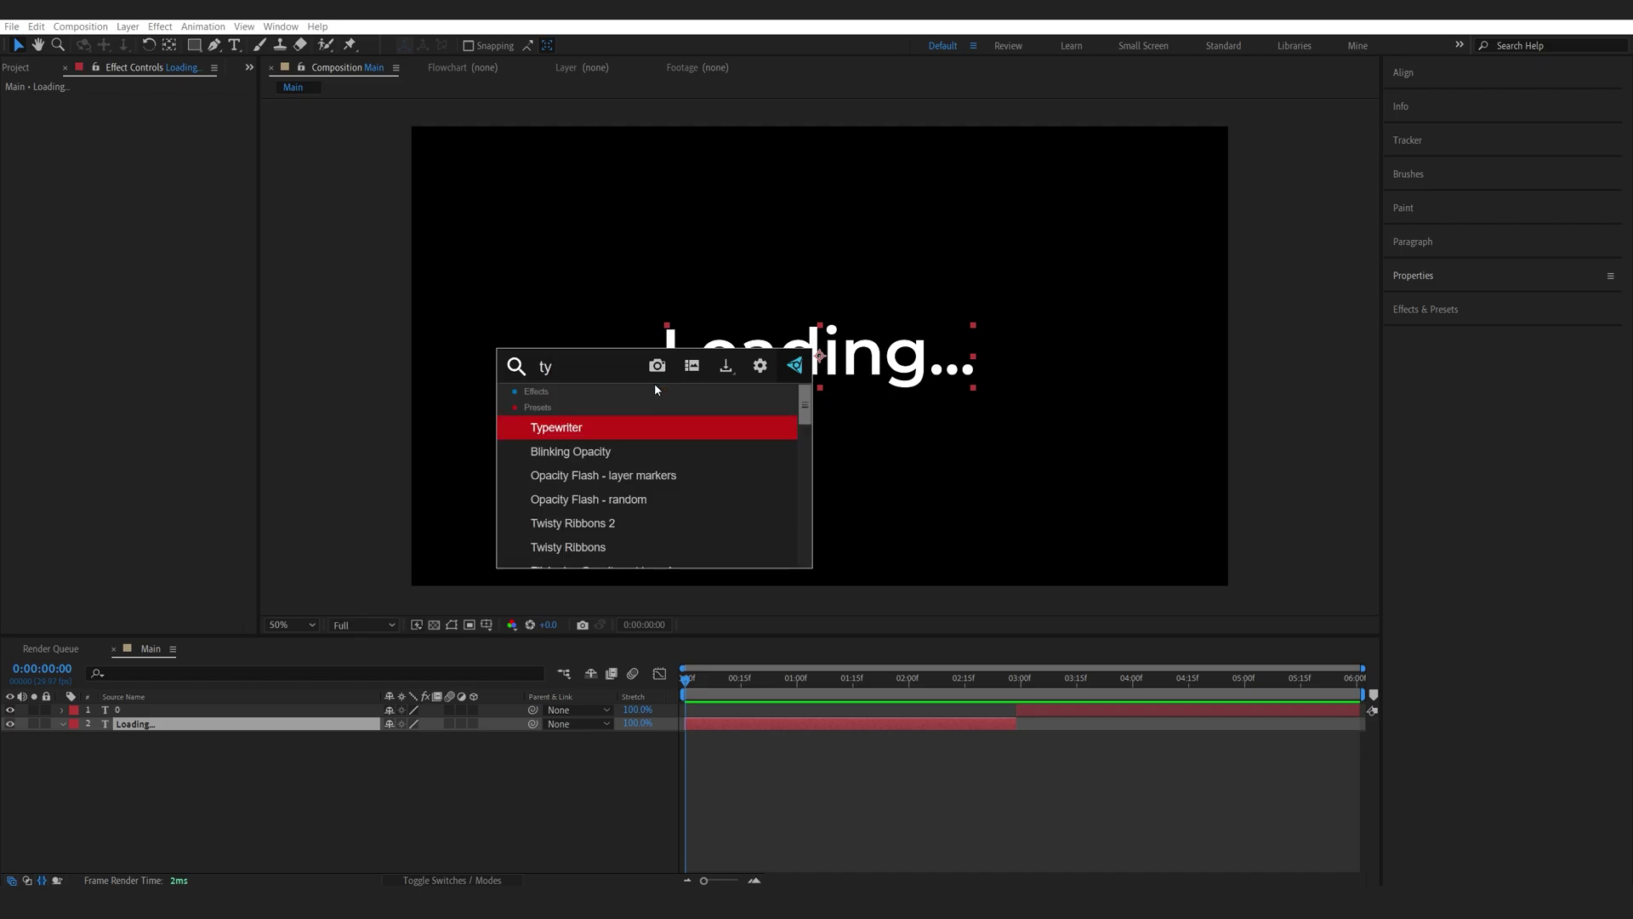
left_click(583, 475)
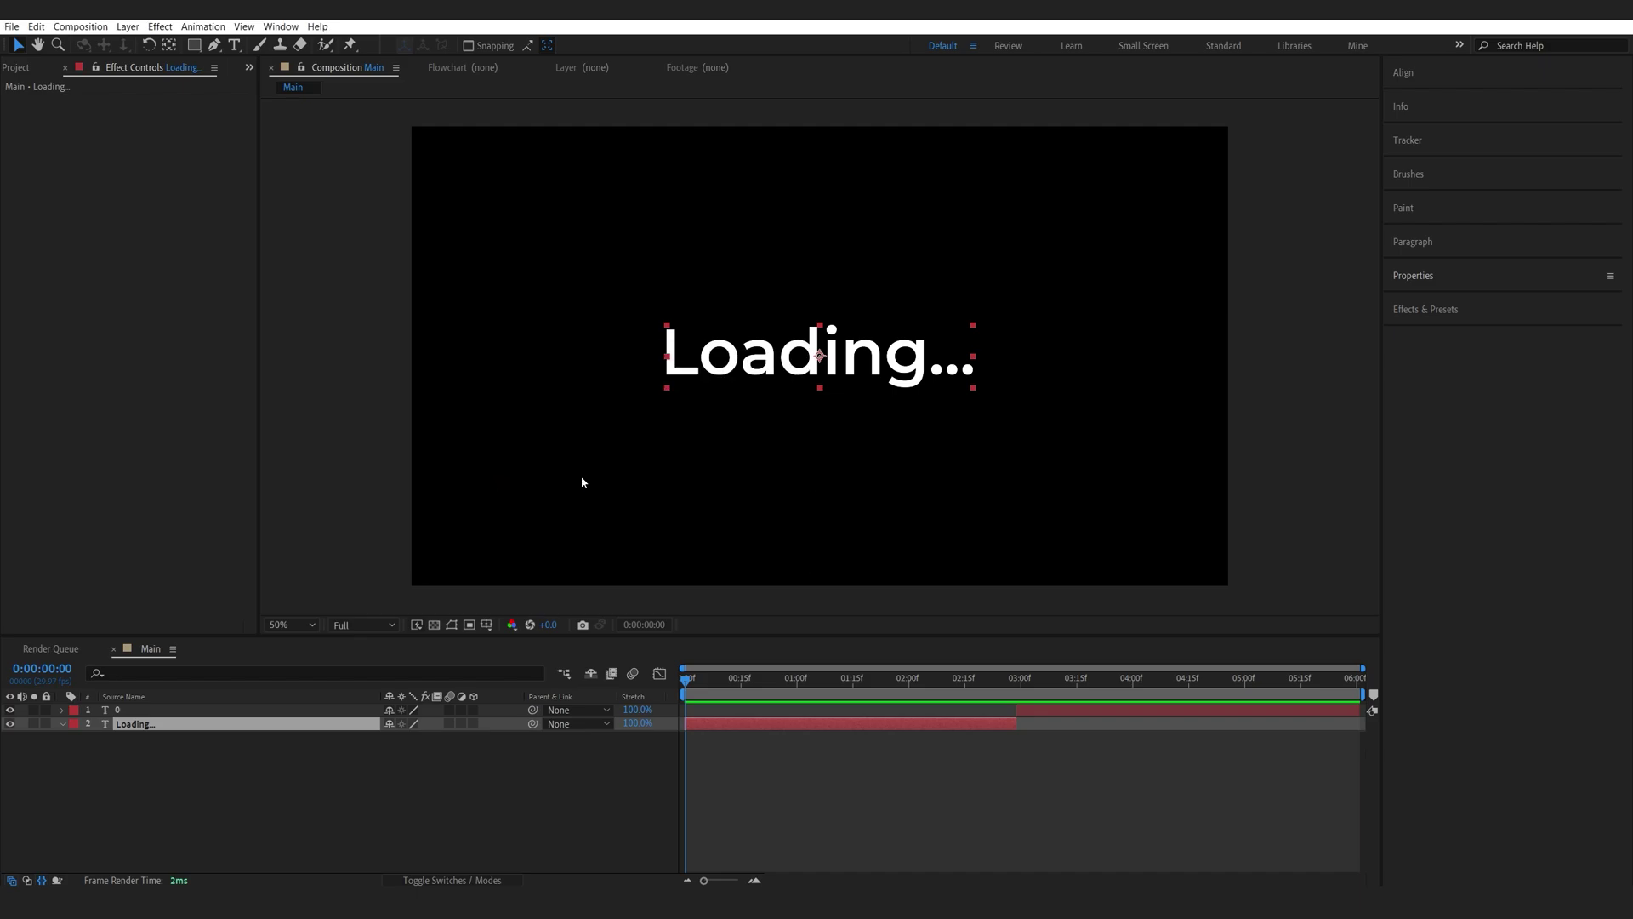
left_click(711, 723)
key("u")
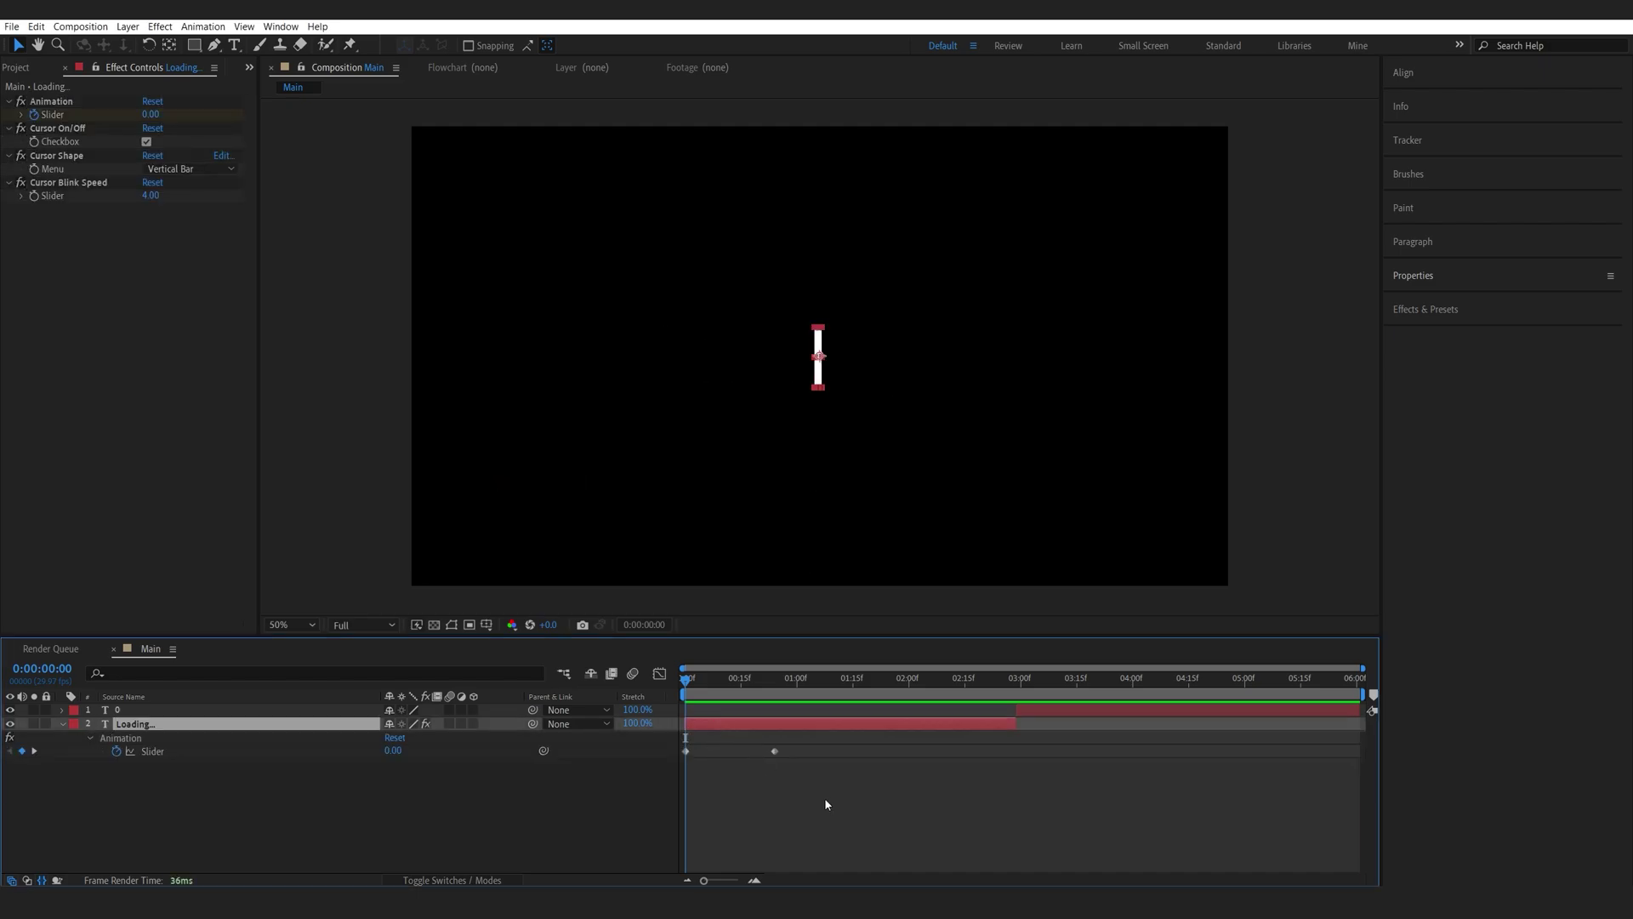
left_click_drag(824, 804, 795, 752)
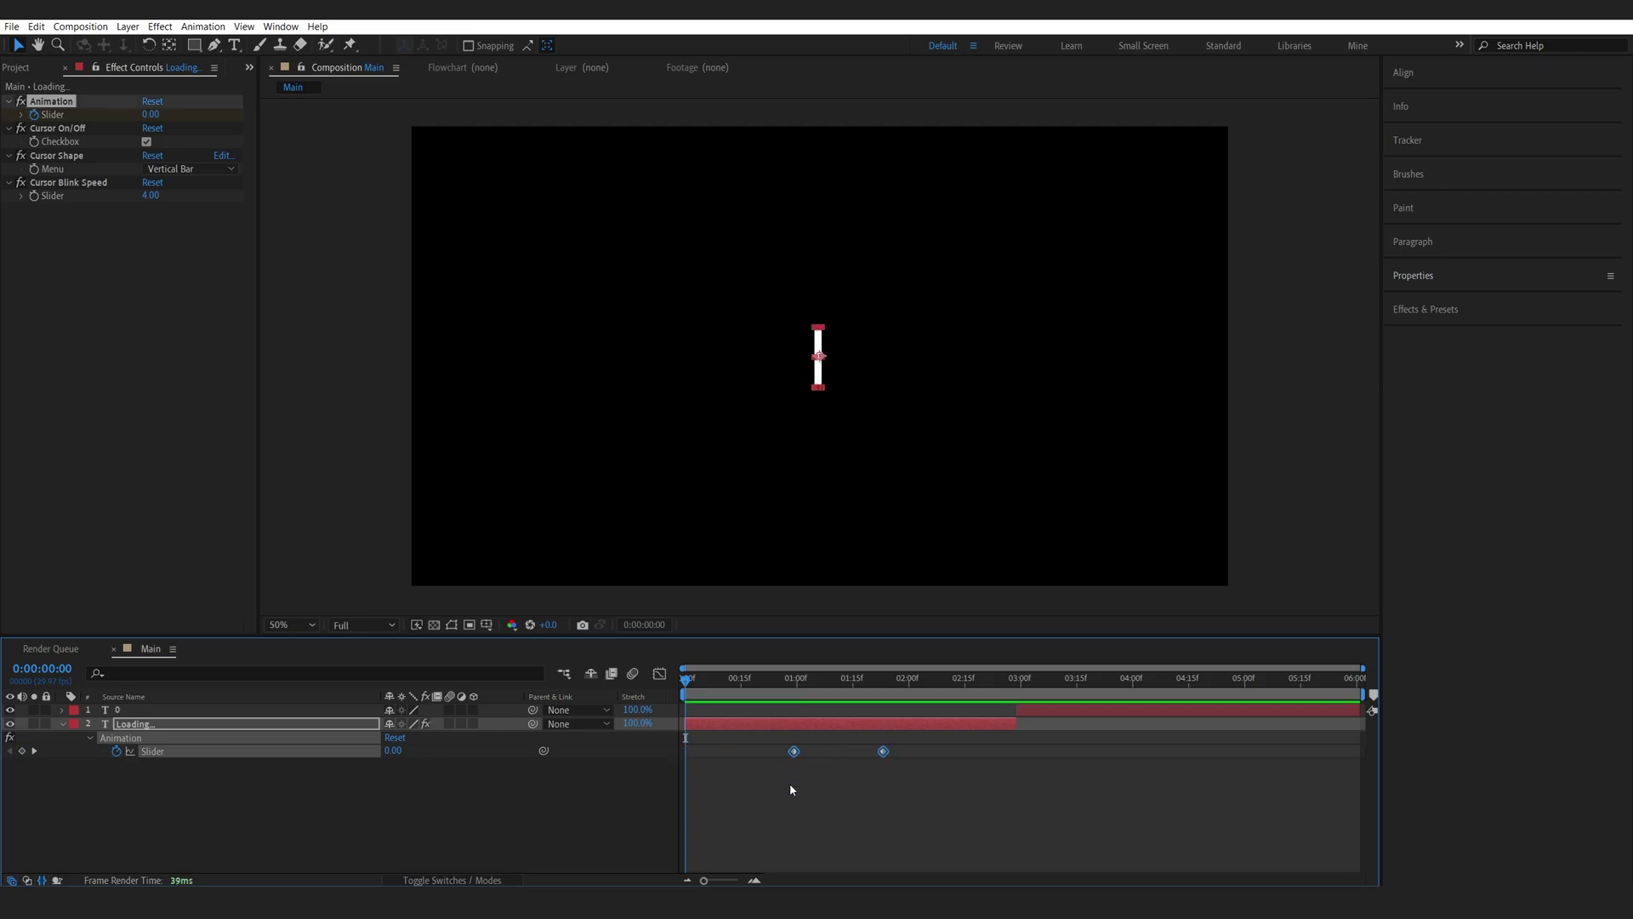
left_click(791, 779)
left_click_drag(689, 679, 949, 697)
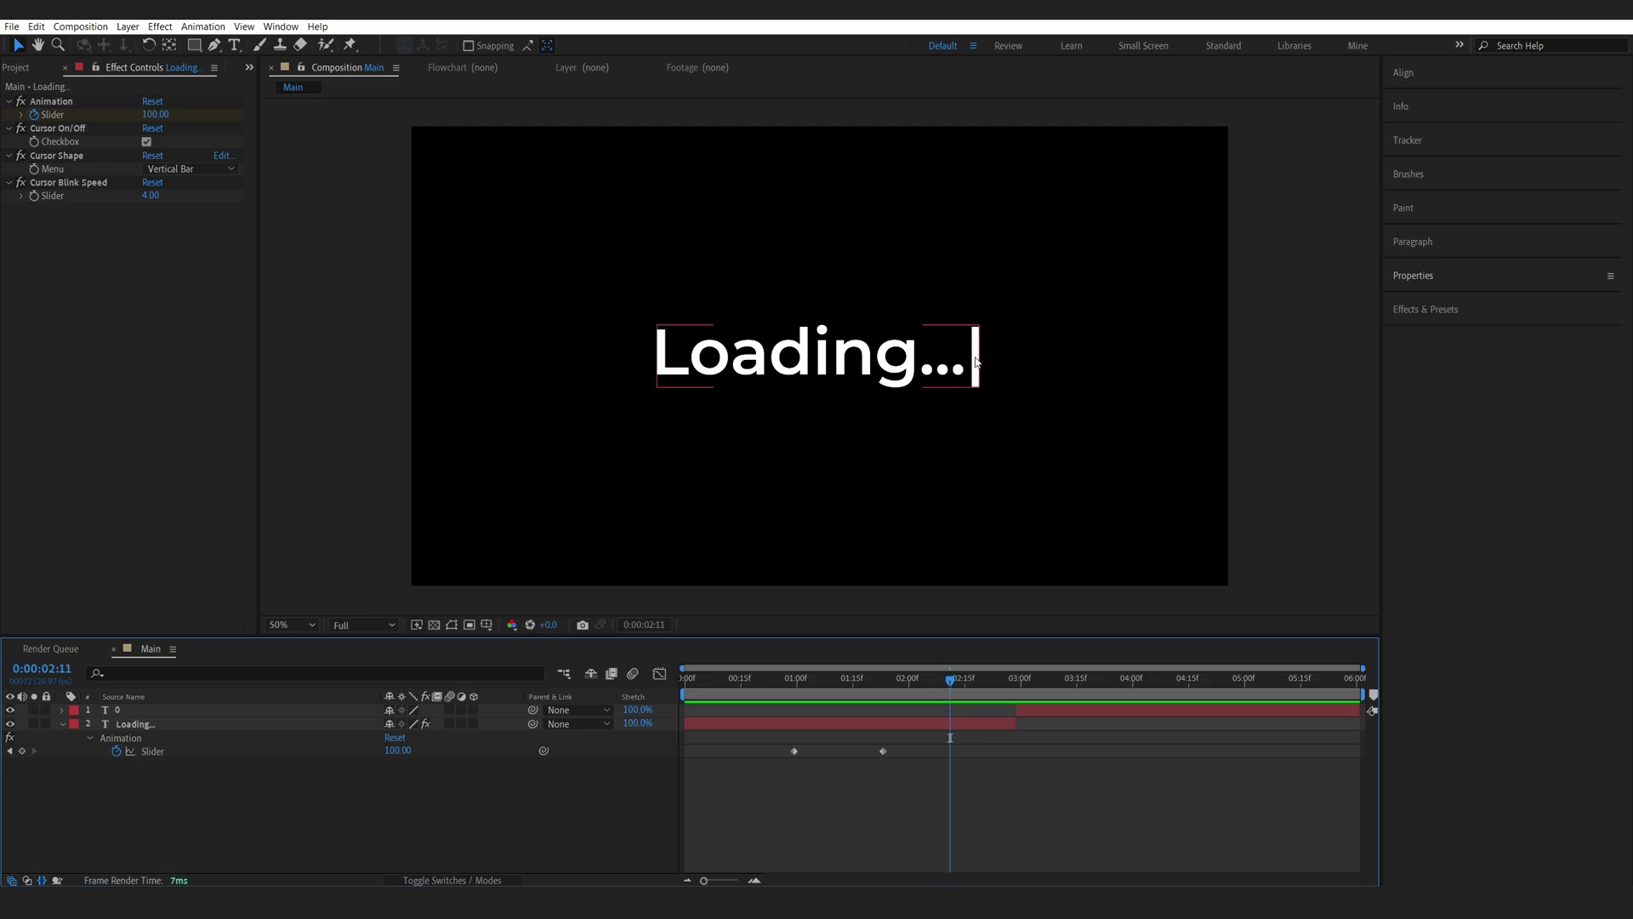
left_click(35, 143)
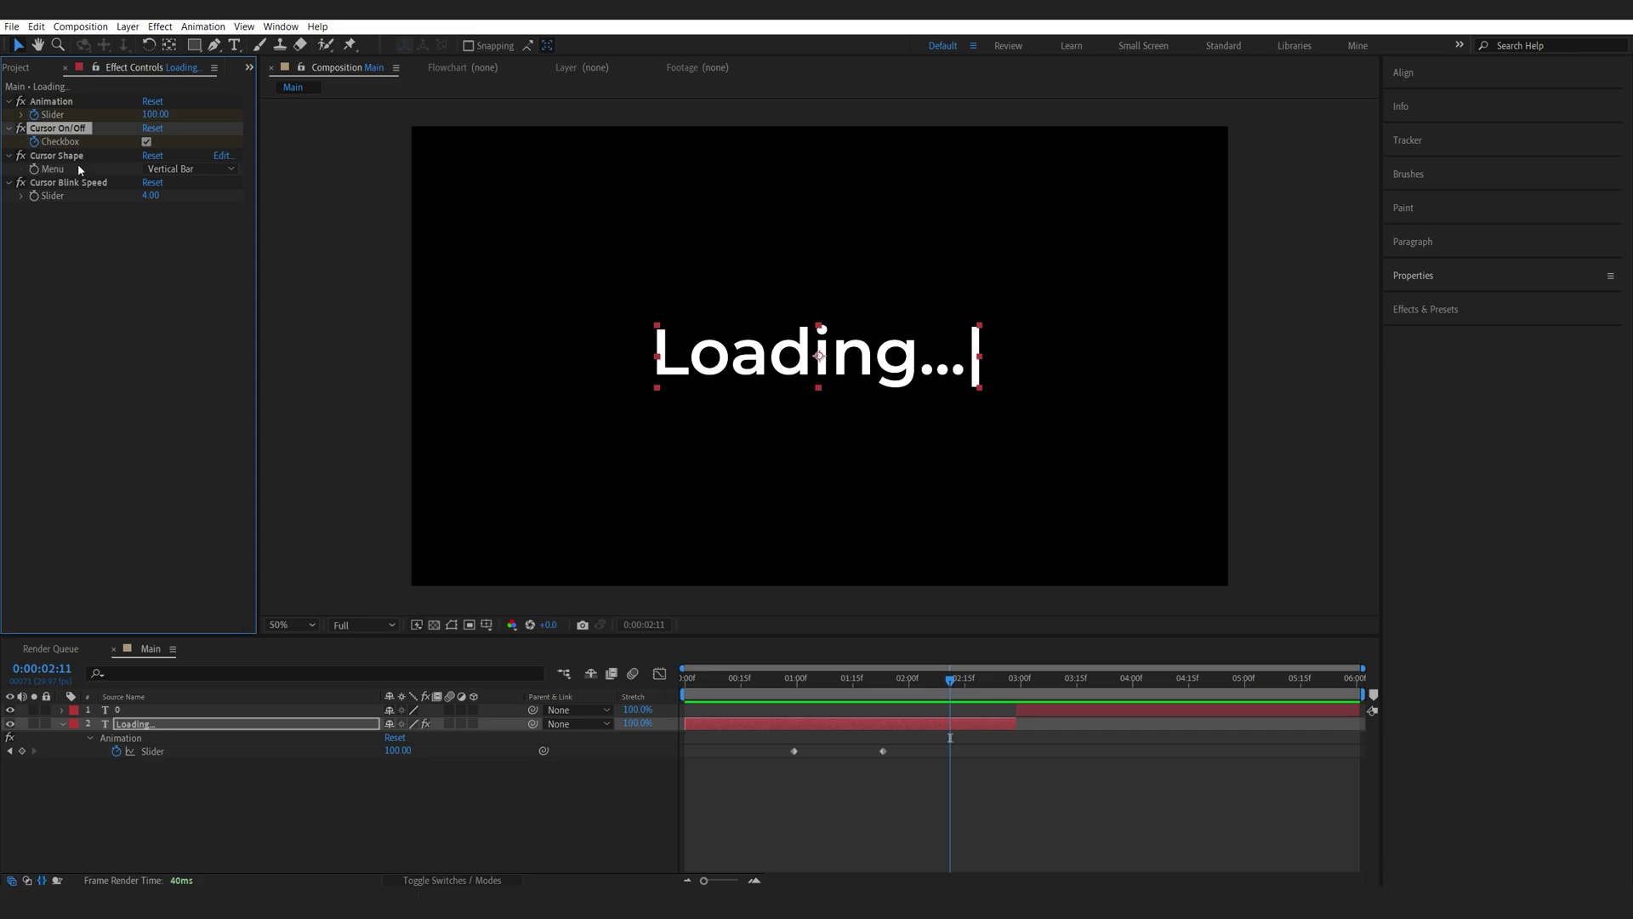
key("Page_Down")
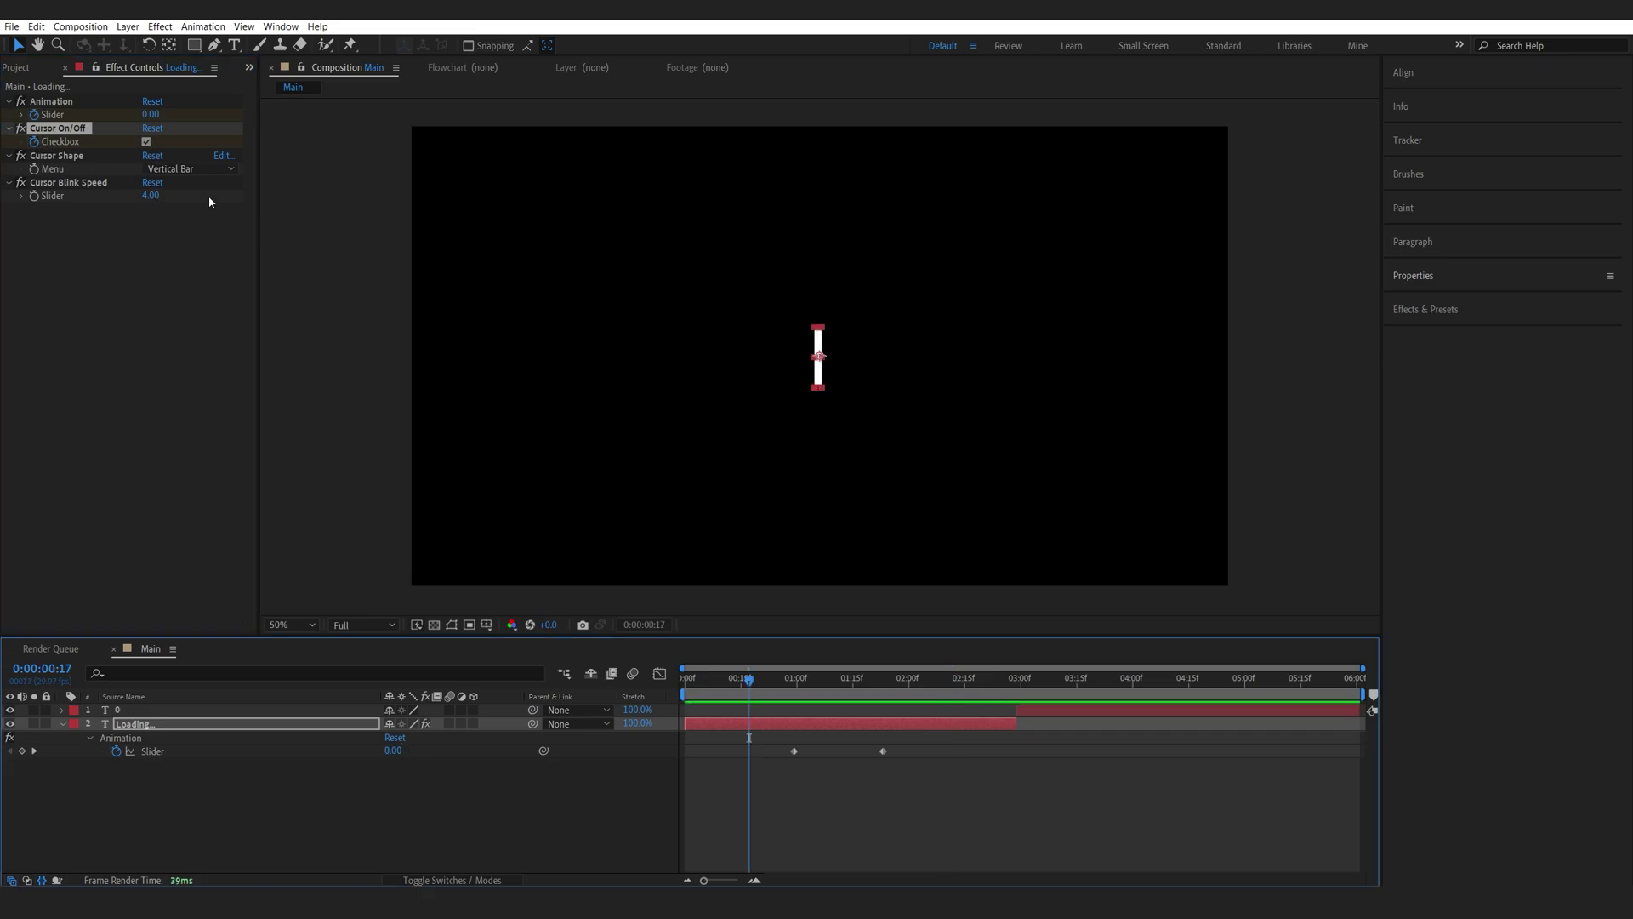
left_click(189, 169)
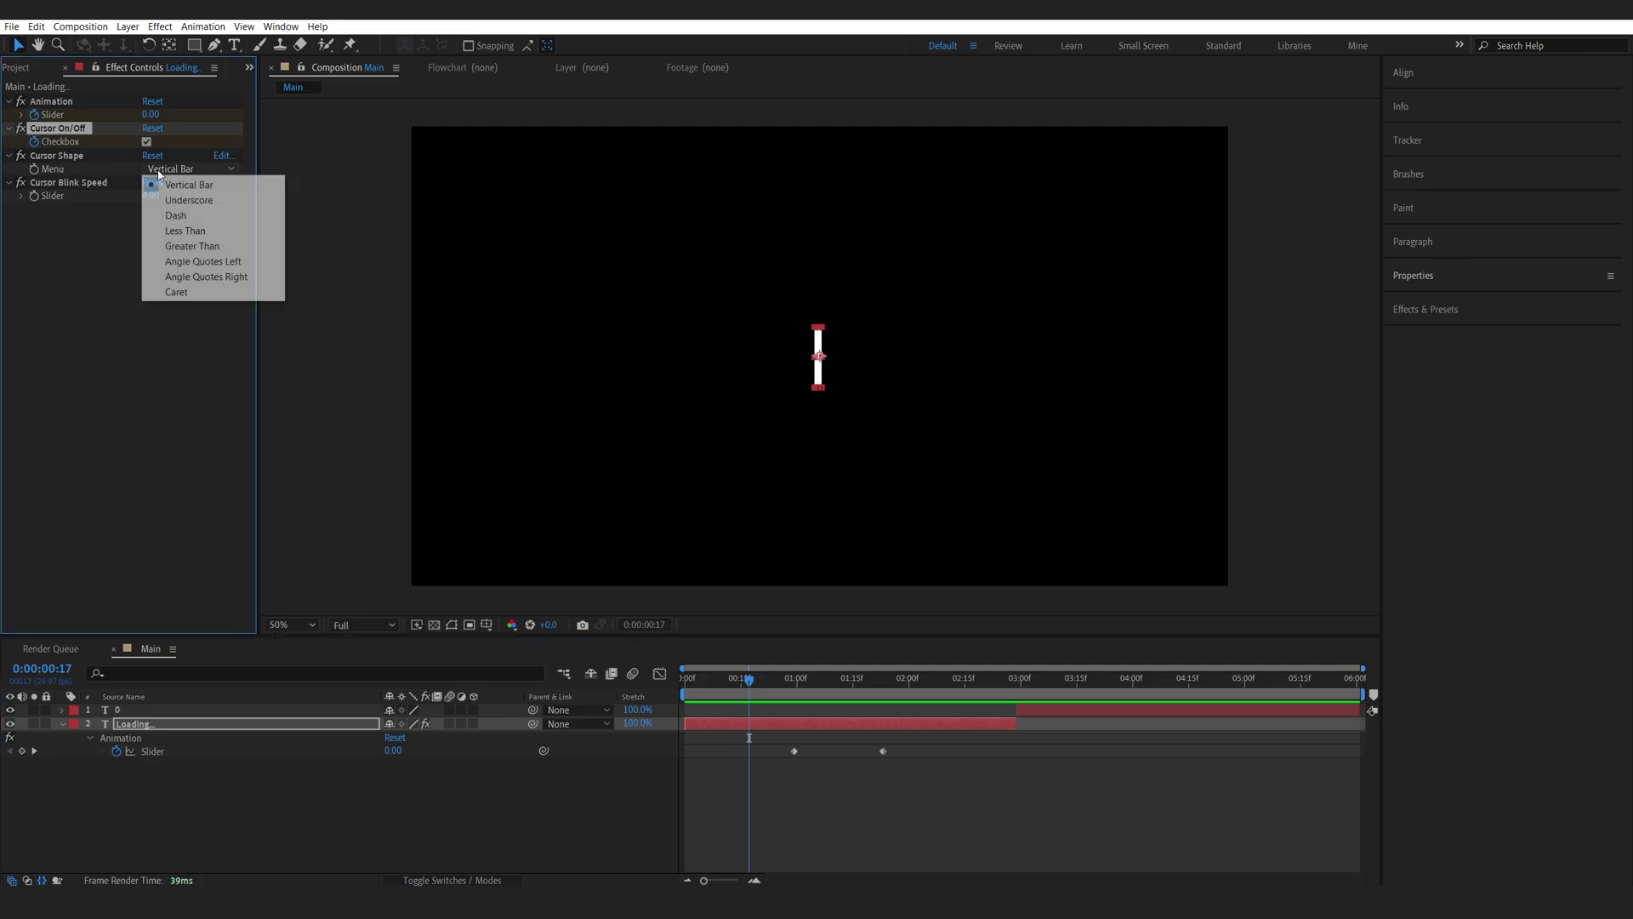
left_click(187, 261)
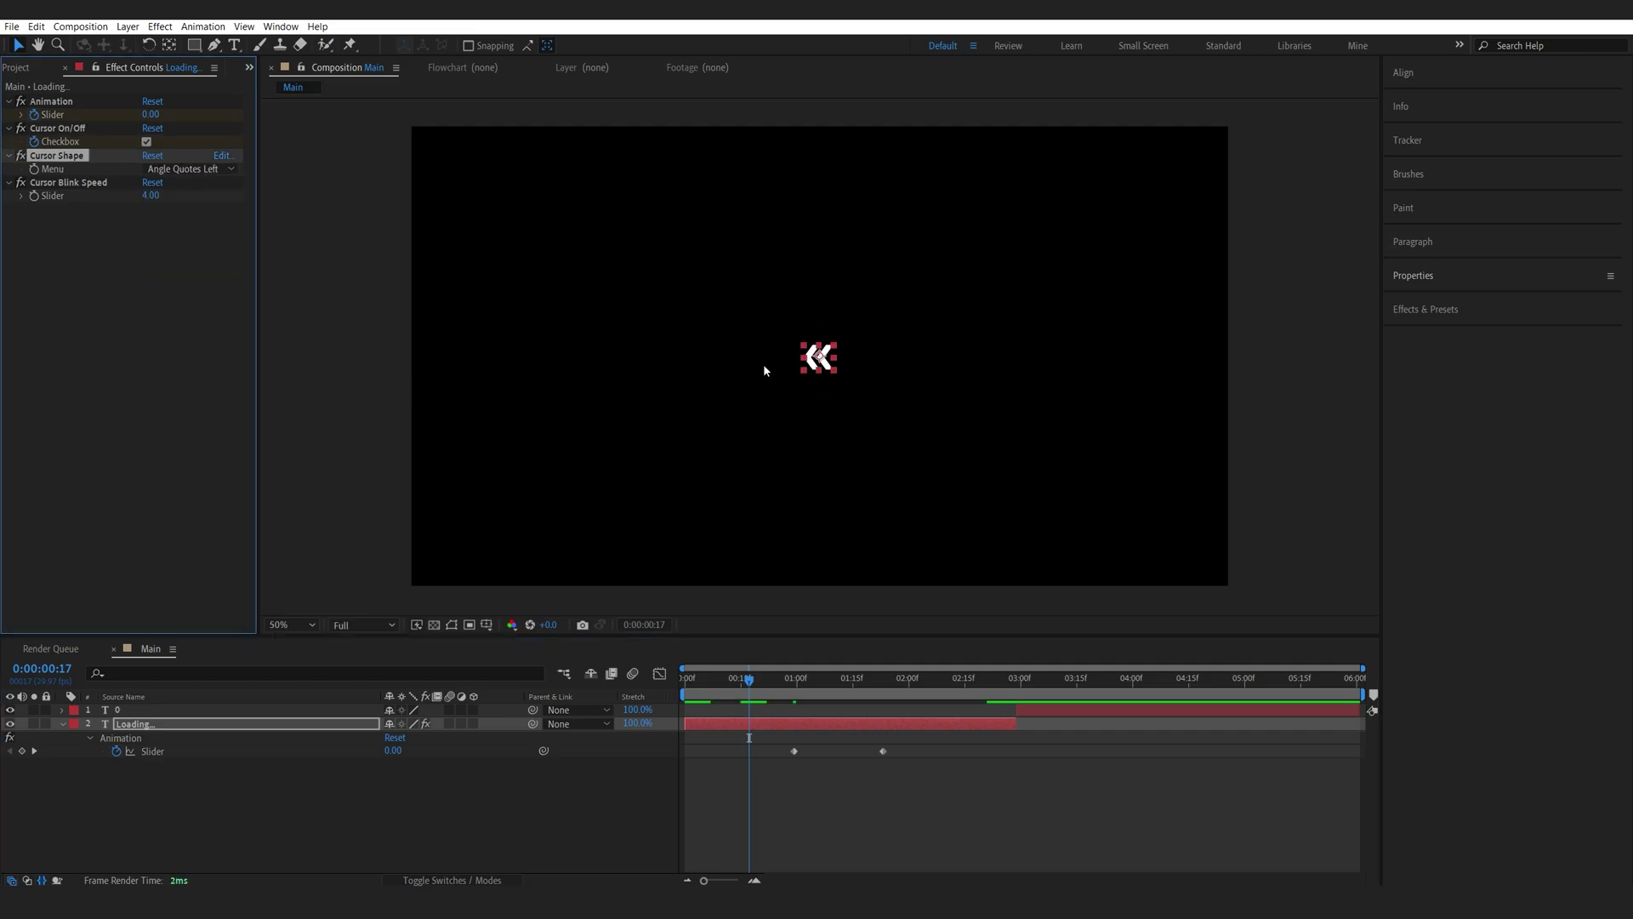
left_click(616, 809)
key("space")
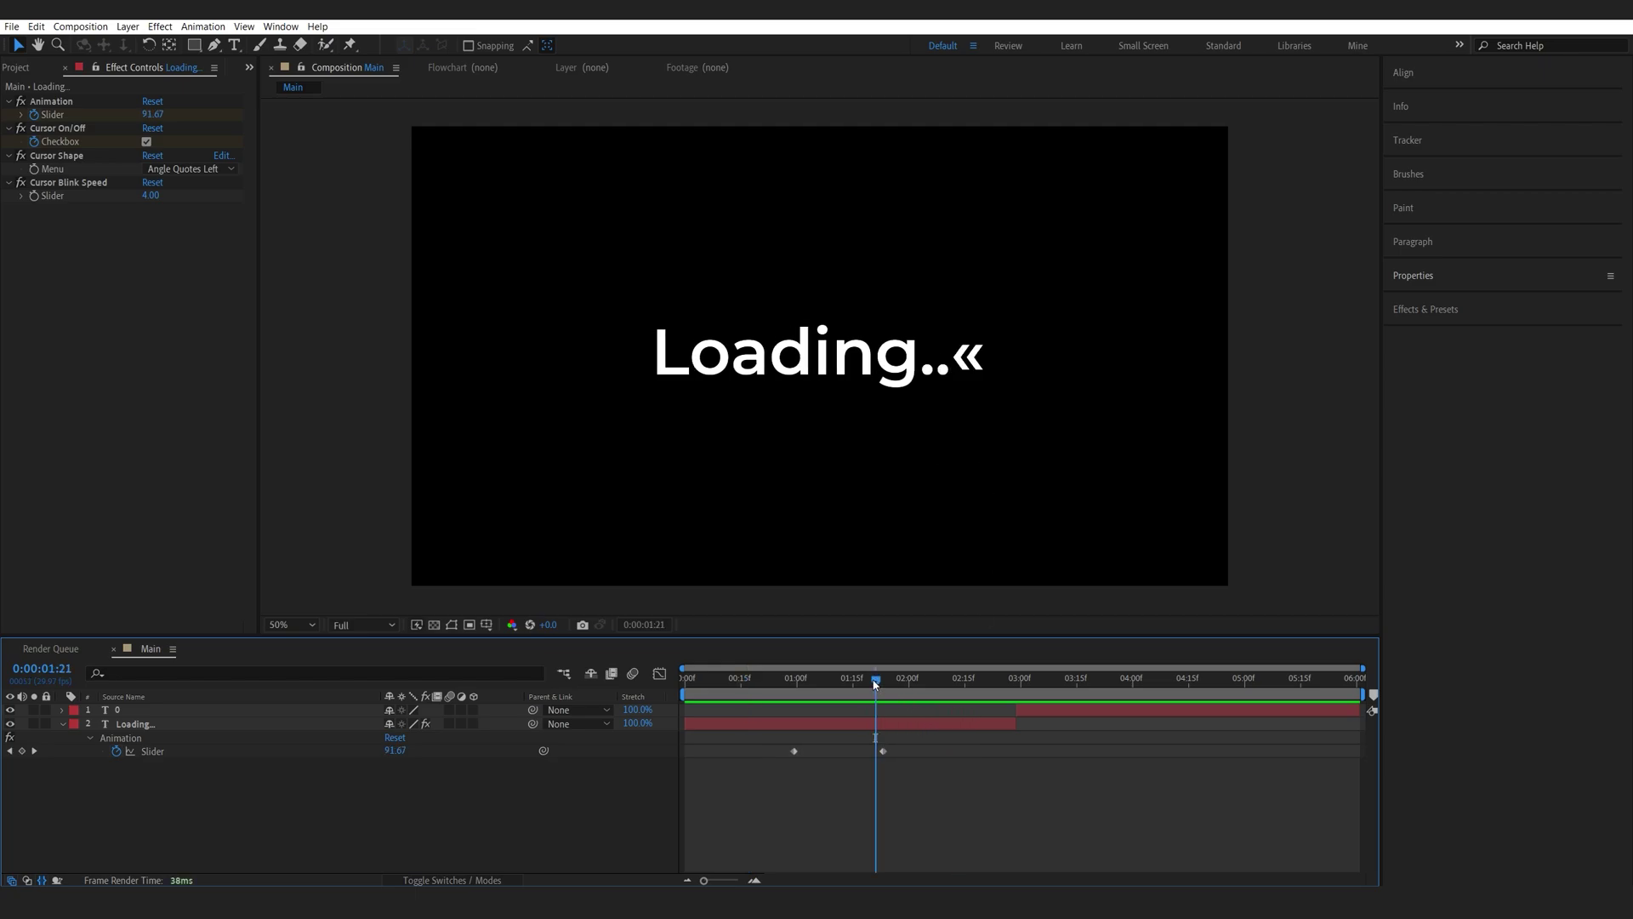
key("ctrl+z")
key("Home")
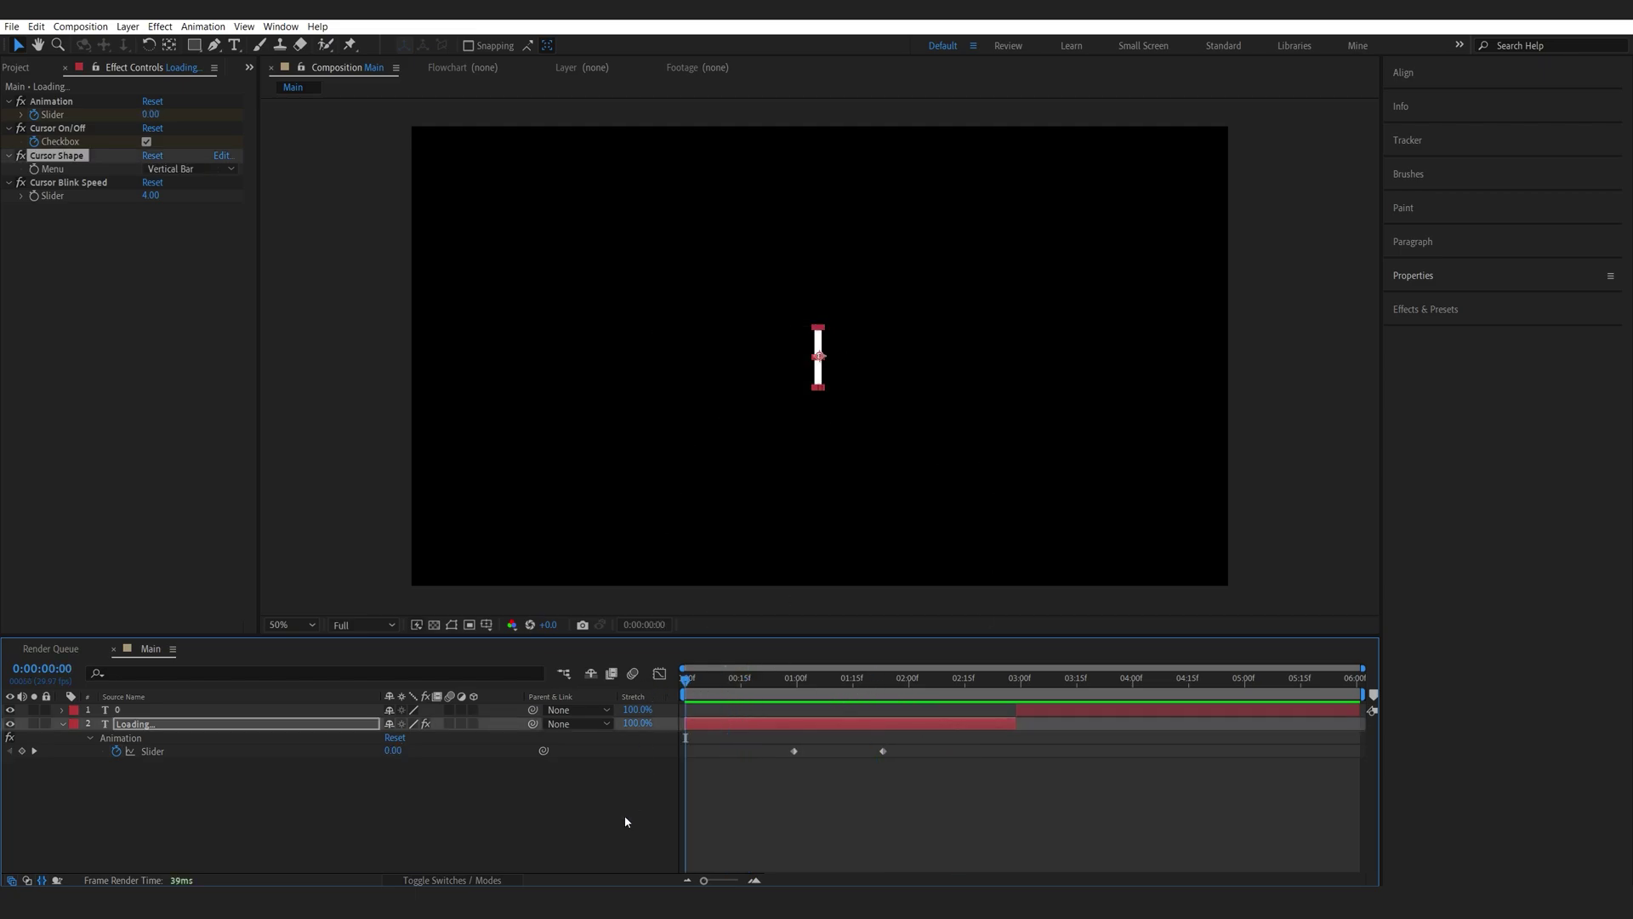
left_click(616, 819)
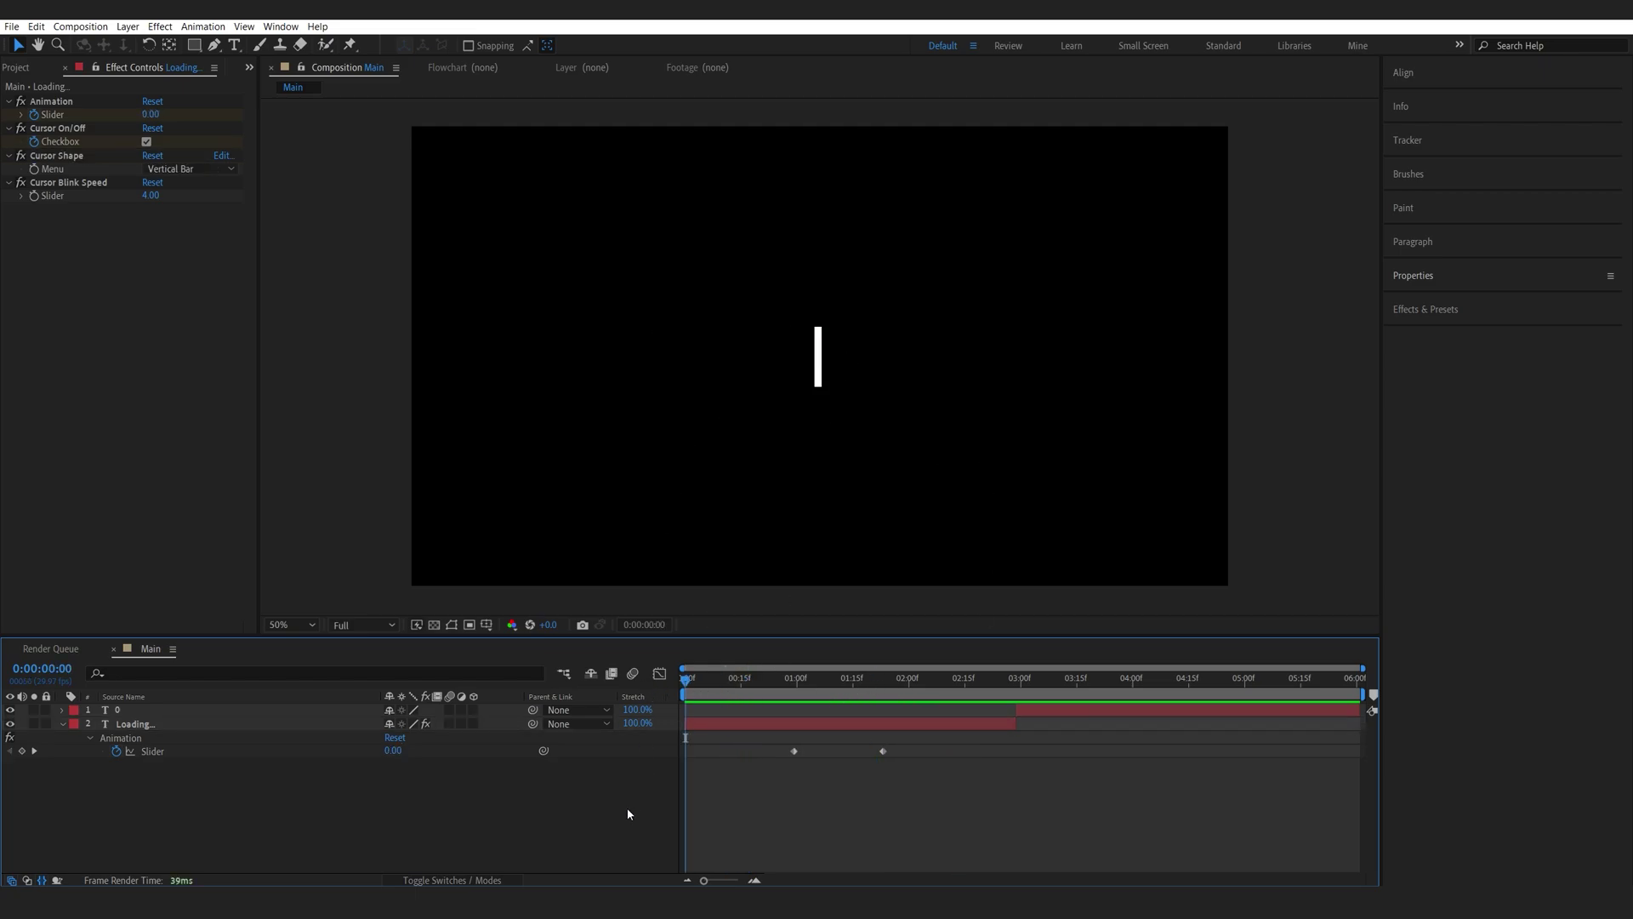
left_click_drag(994, 678, 1033, 698)
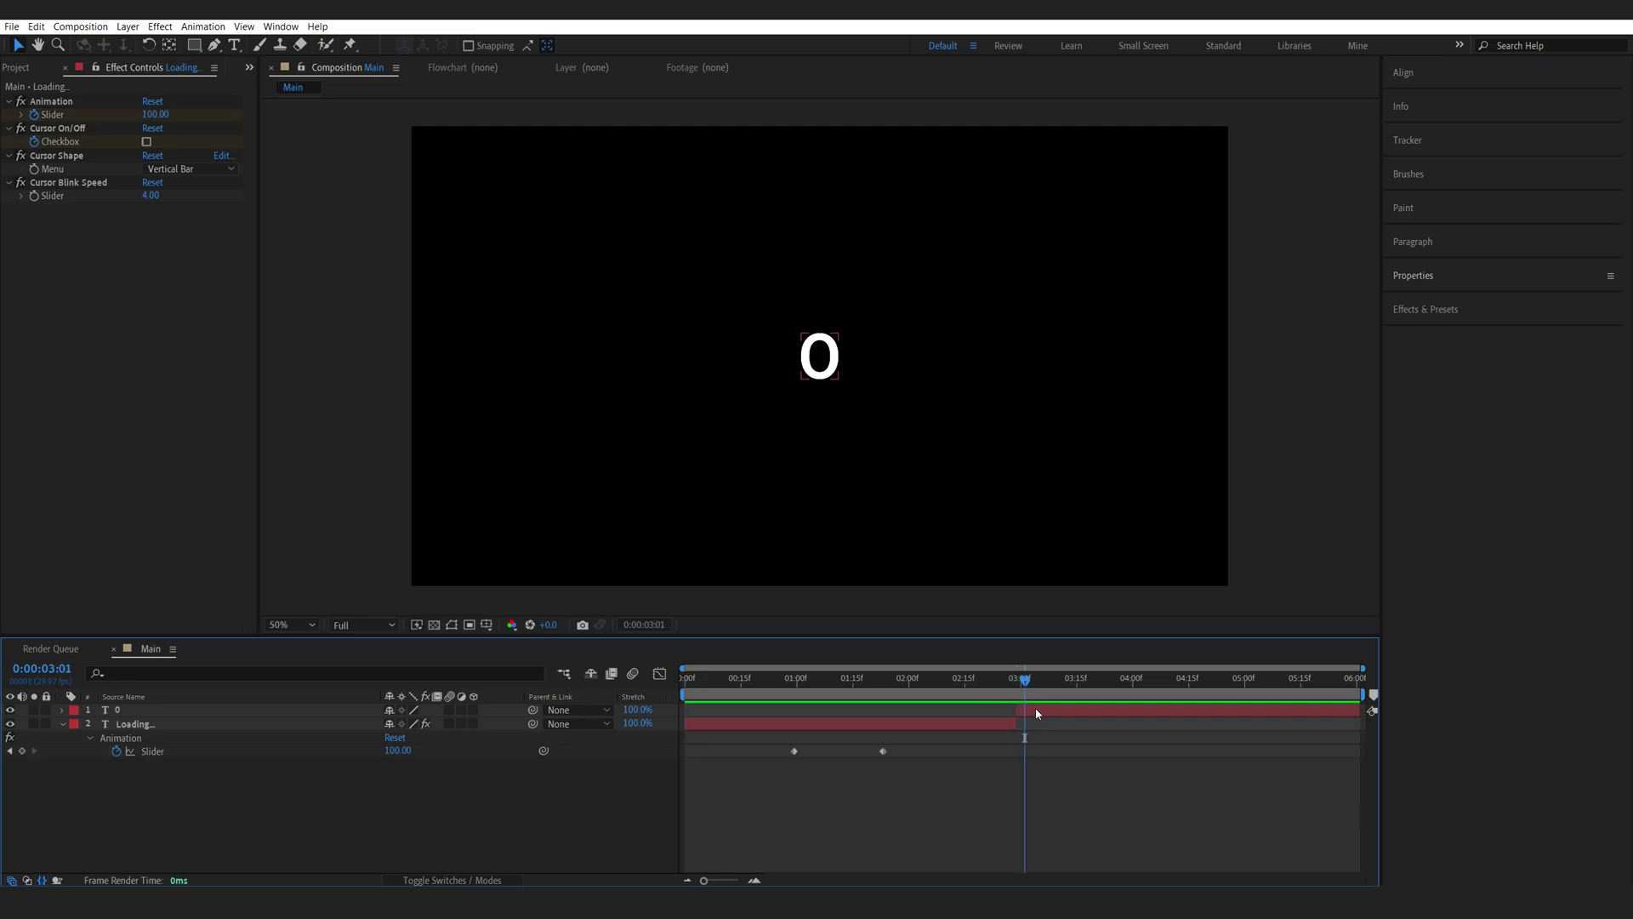
Apply the Percentage Counter Monospaced preset to the 0 counter layer with Pad Zeros 2.
left_click(1035, 706)
key("ctrl+space")
type("counter")
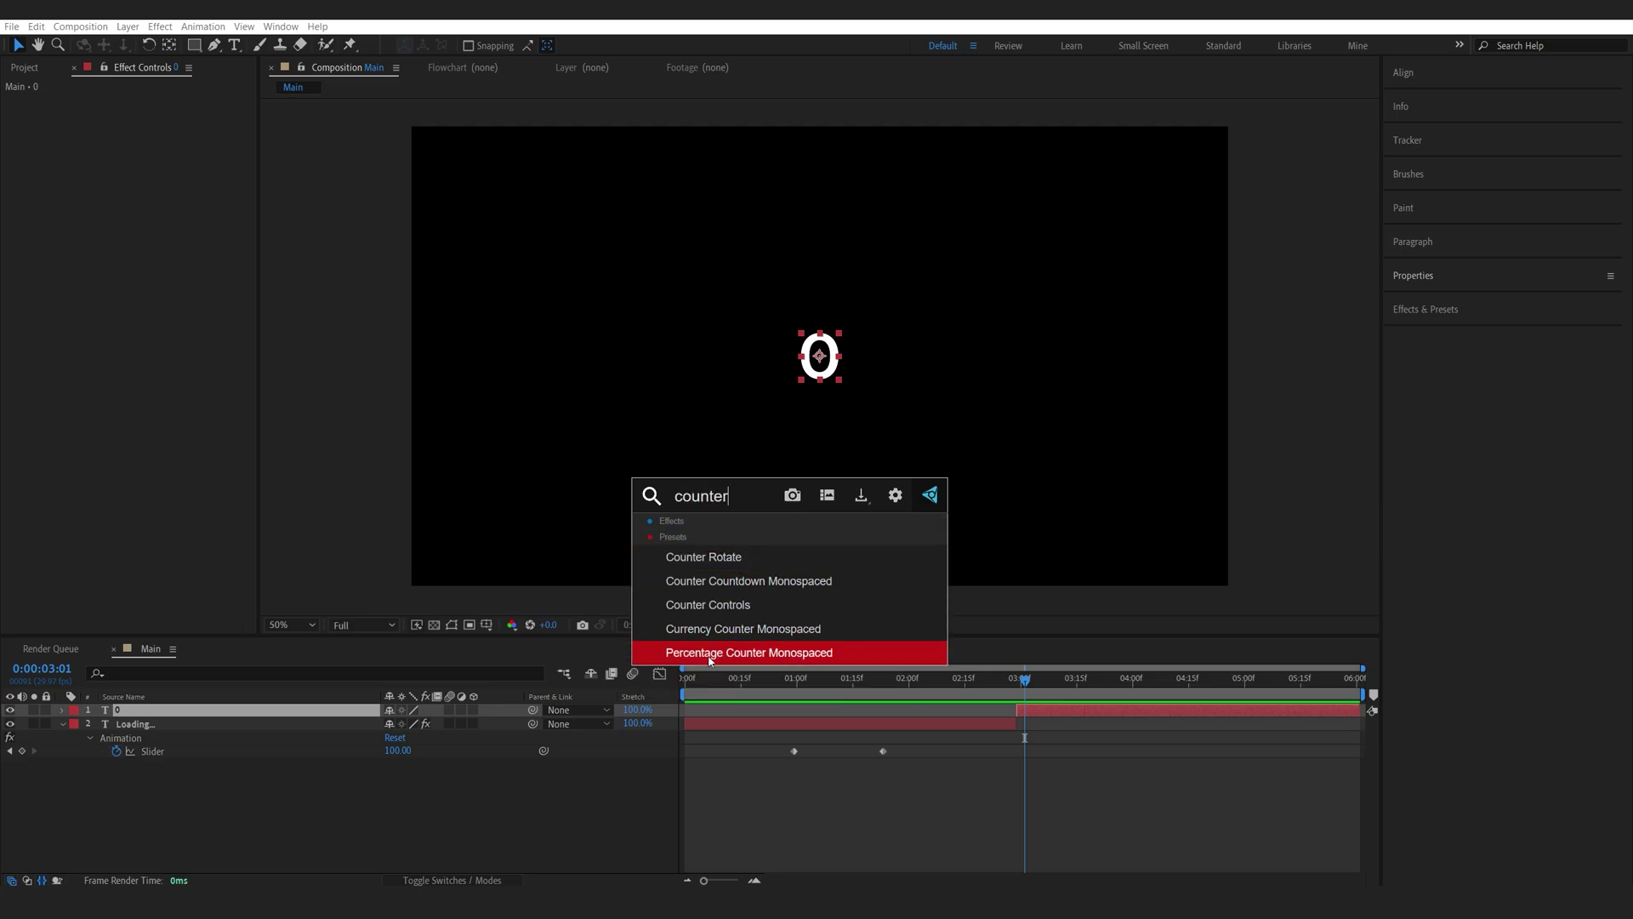
left_click(732, 652)
left_click(132, 388)
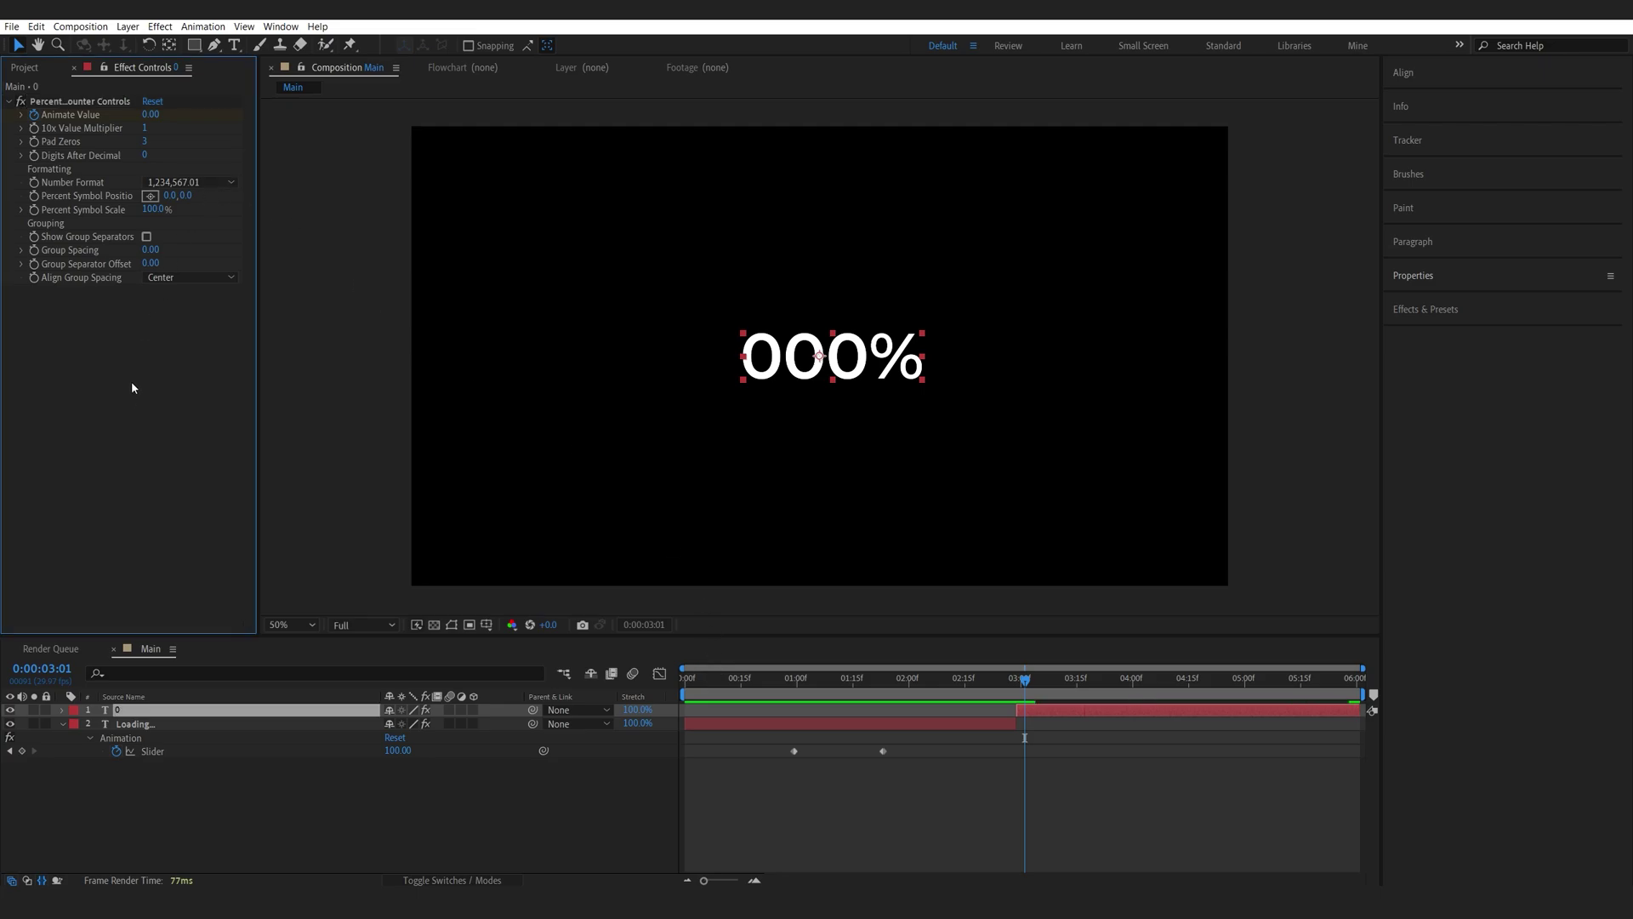
left_click(148, 142)
key("Return")
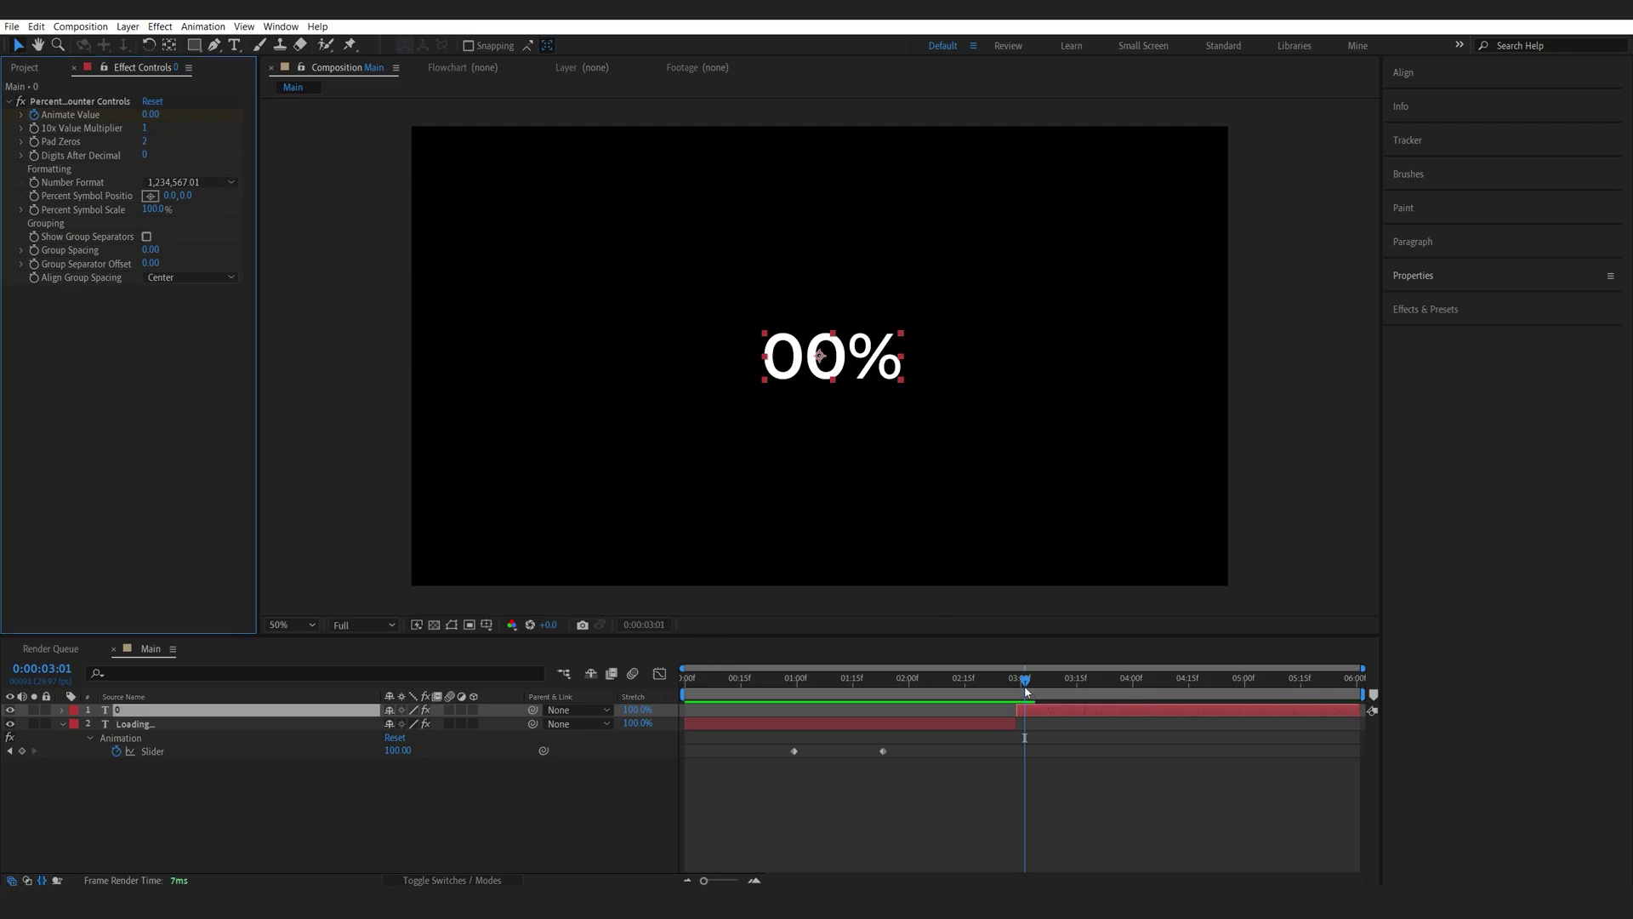
Move the final Animate Value keyframe from about 4:15 to 3:10 and scrub to verify.
key("u")
left_click(1025, 739)
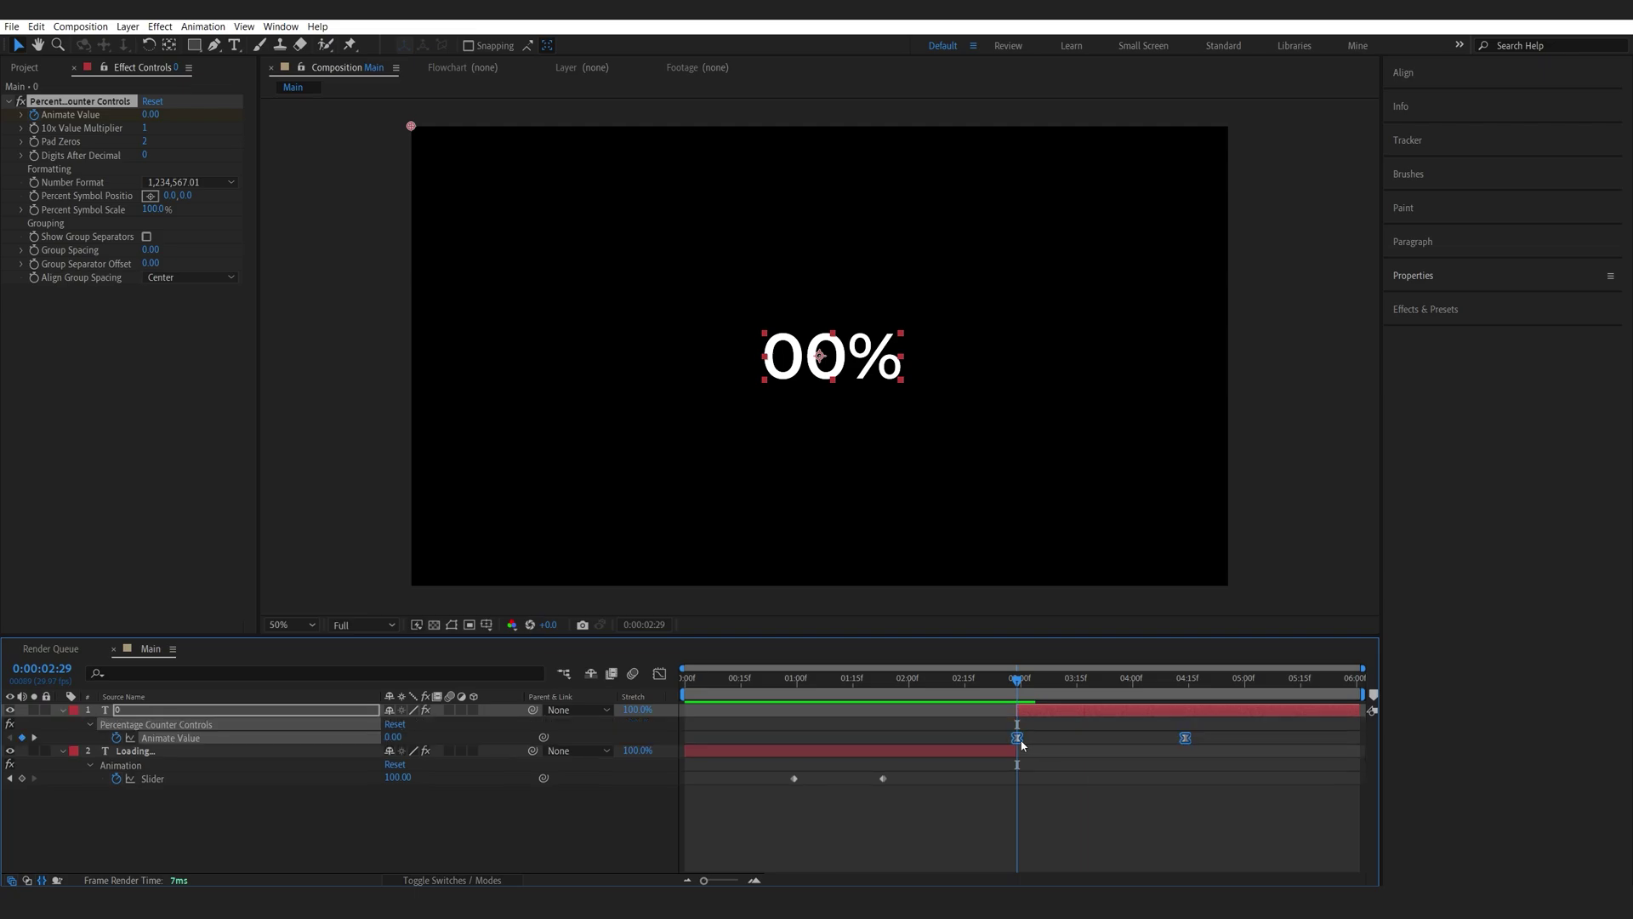
left_click(1168, 734)
left_click_drag(1185, 738, 1077, 738)
left_click_drag(1017, 680, 1012, 689)
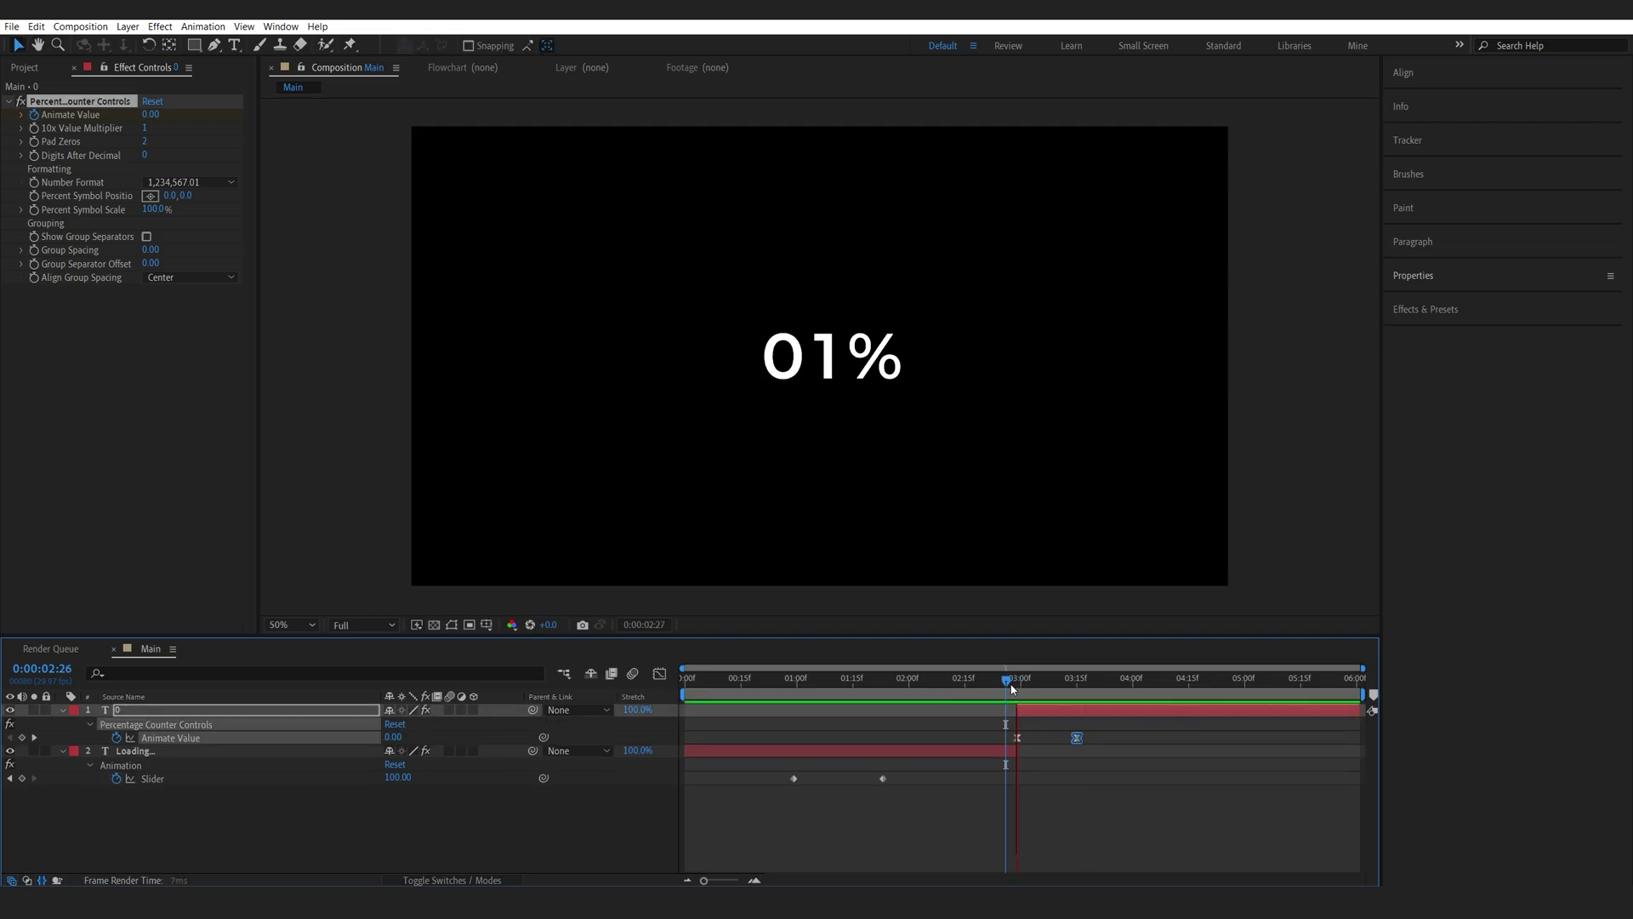
left_click(1058, 680)
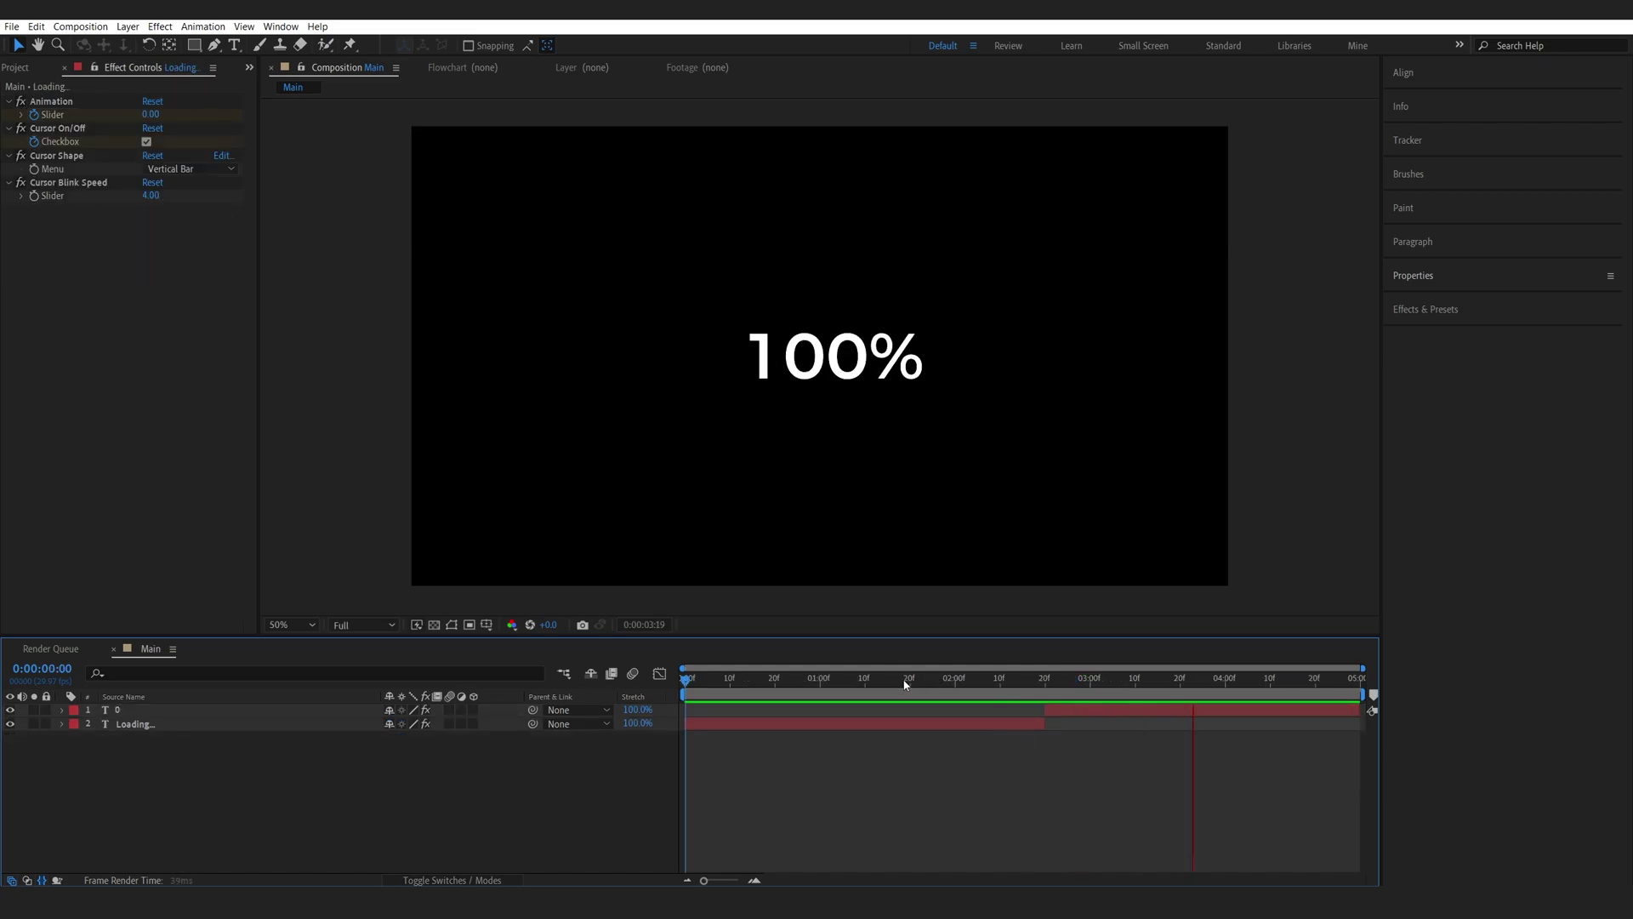
left_click(906, 680)
Create a near-black dark gray solid layer as the background.
right_click(509, 585)
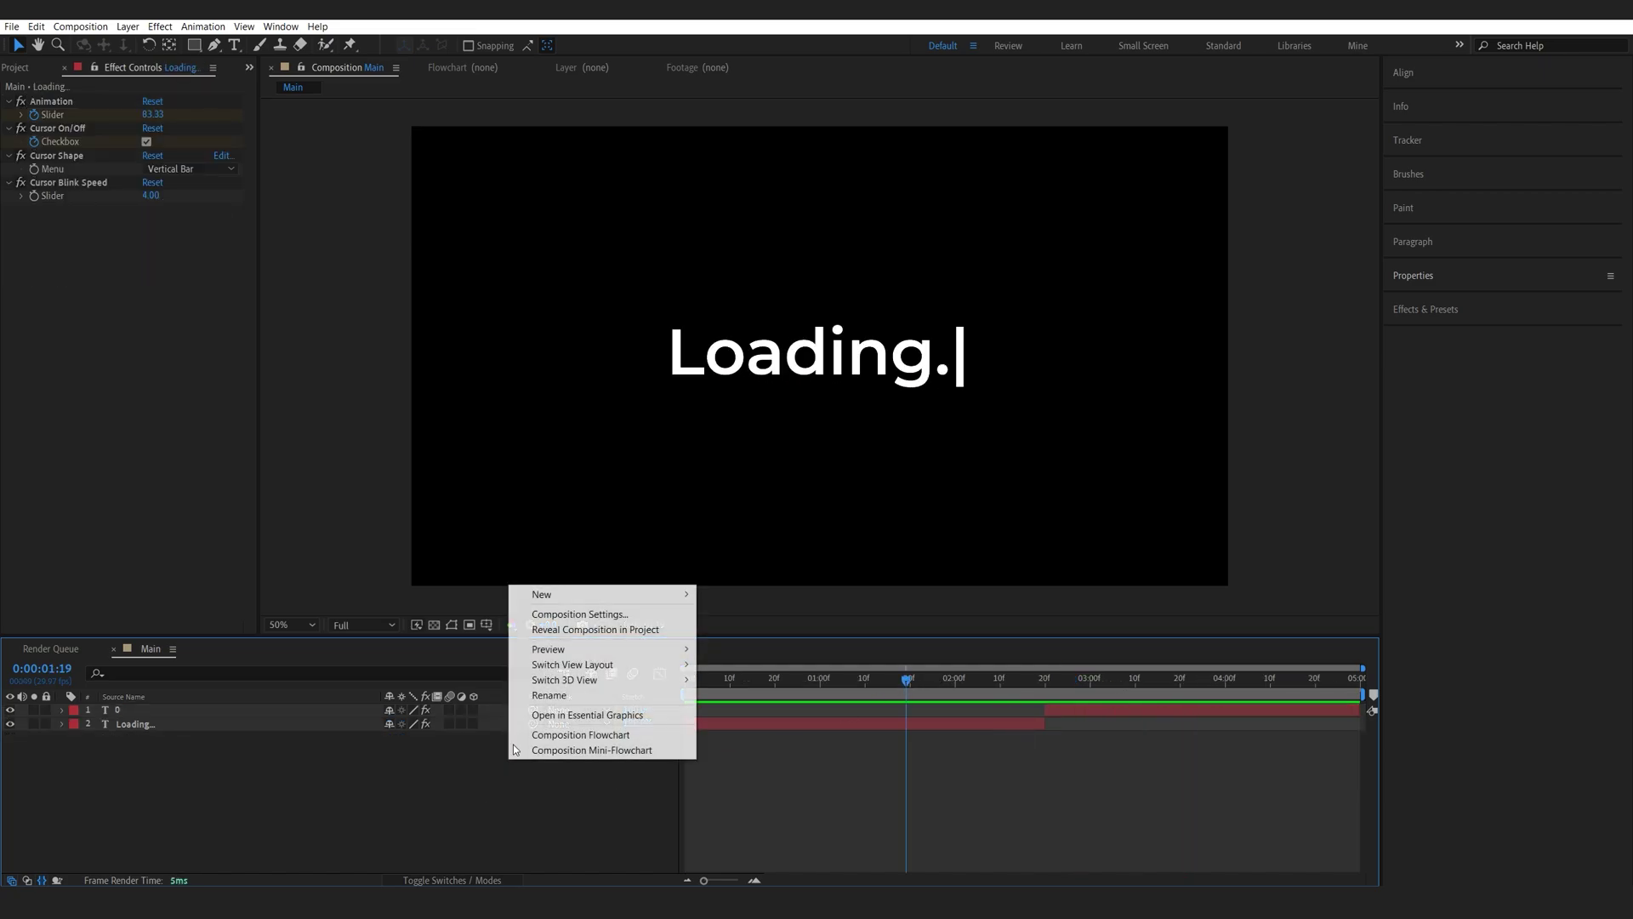
mouse_move(598, 606)
left_click(730, 630)
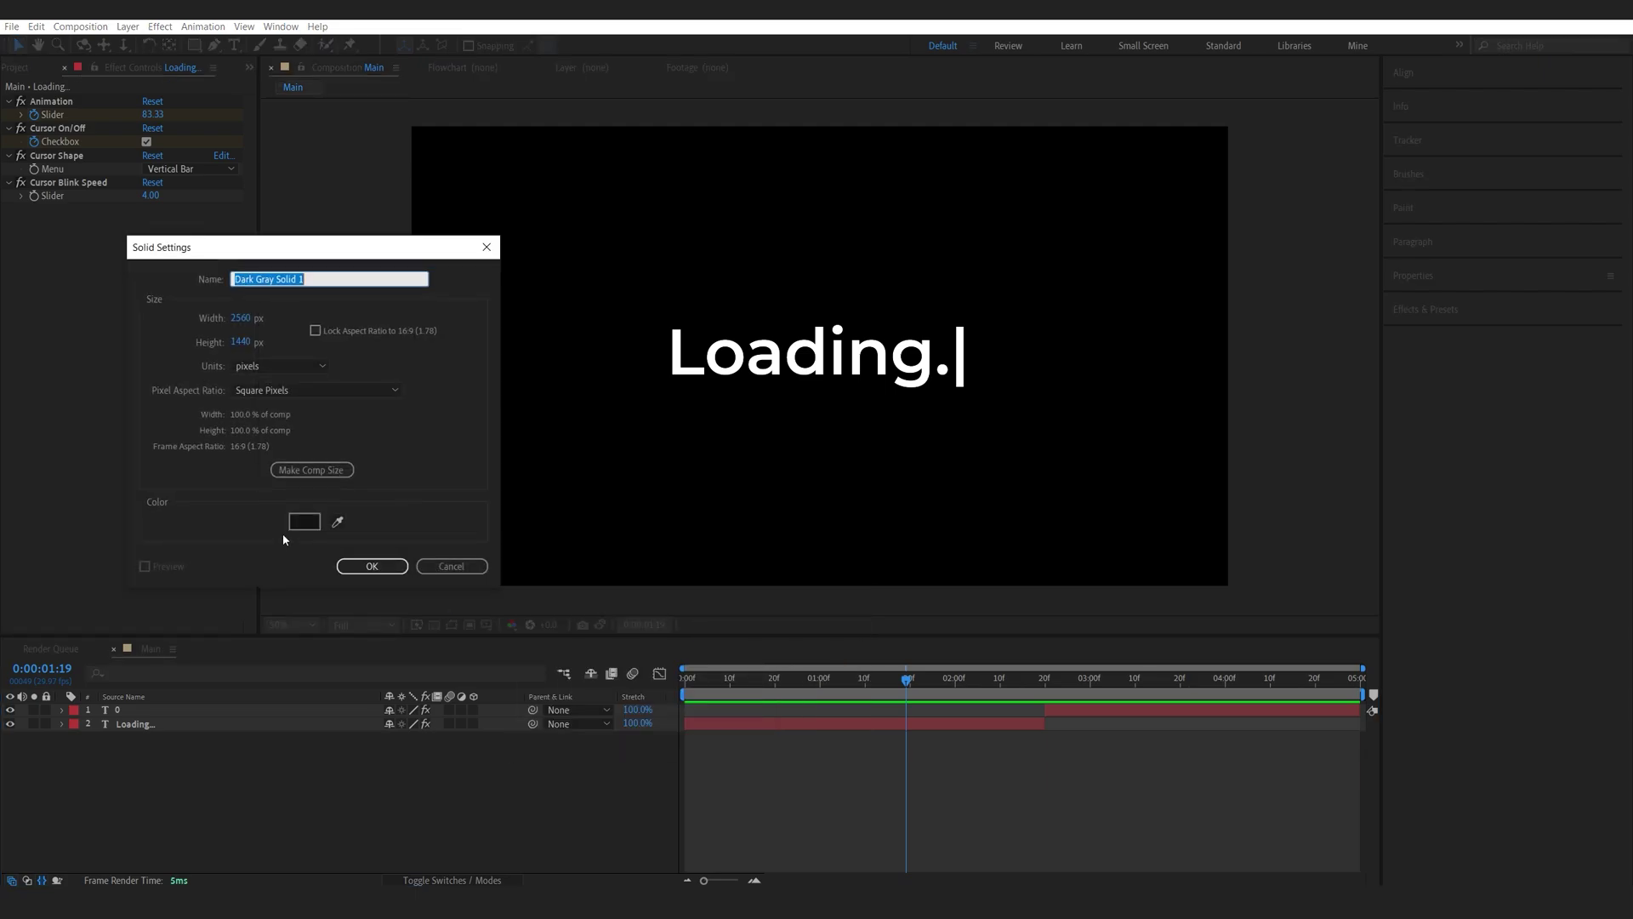
left_click(304, 520)
left_click_drag(66, 484, 57, 482)
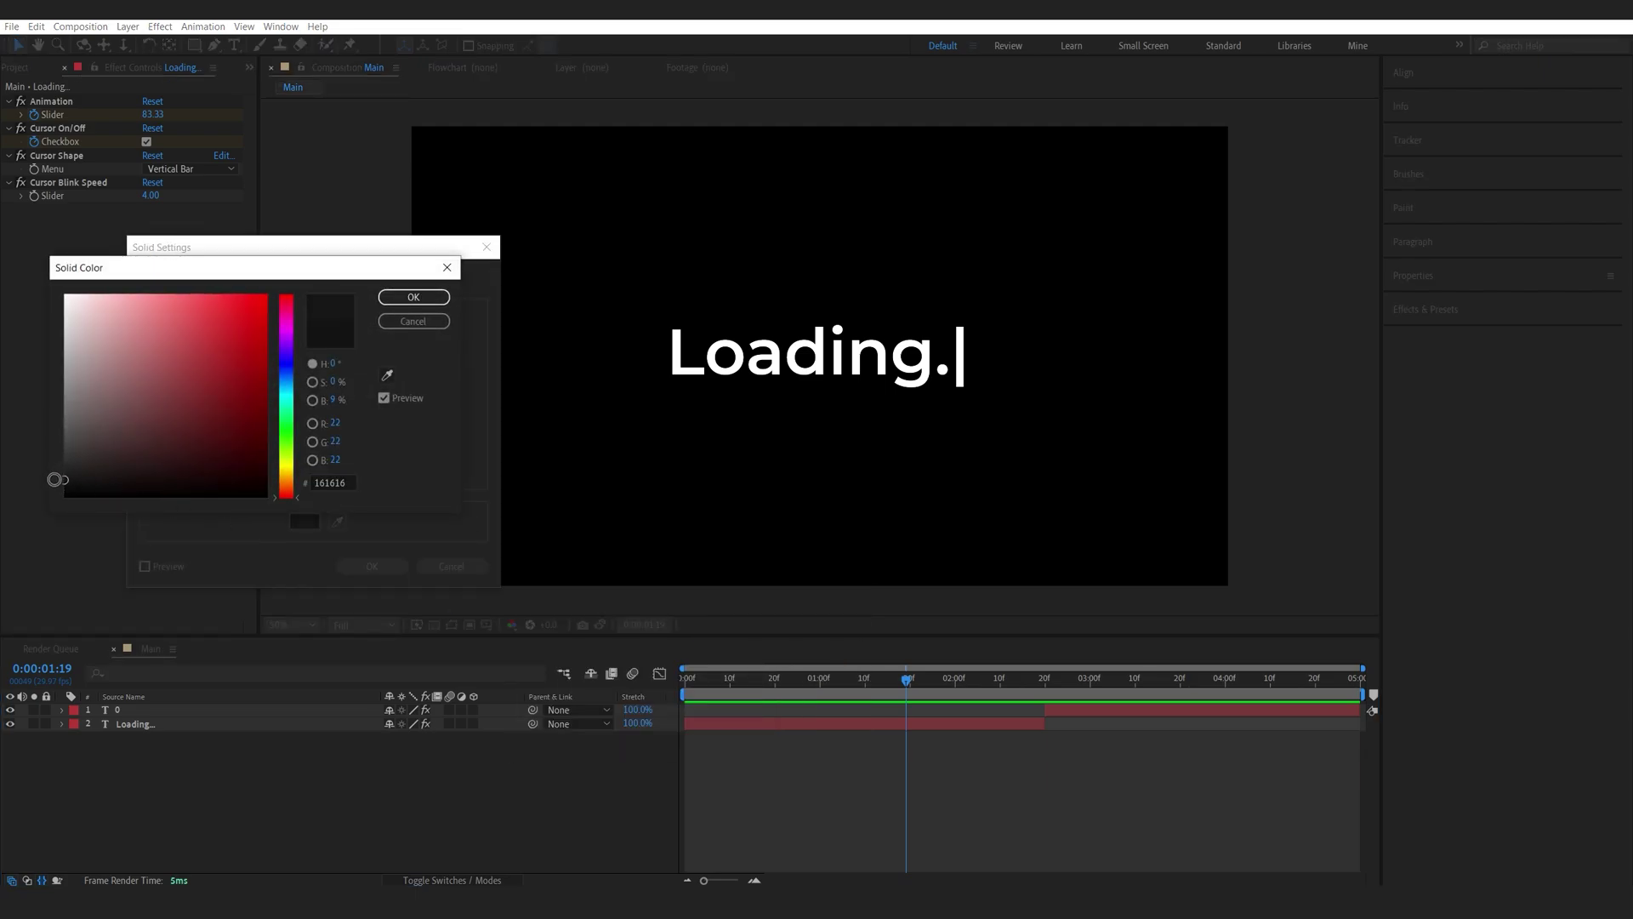
left_click(414, 297)
left_click(372, 566)
Add an adjustment layer on top and apply Venetian Blinds to it.
right_click(484, 783)
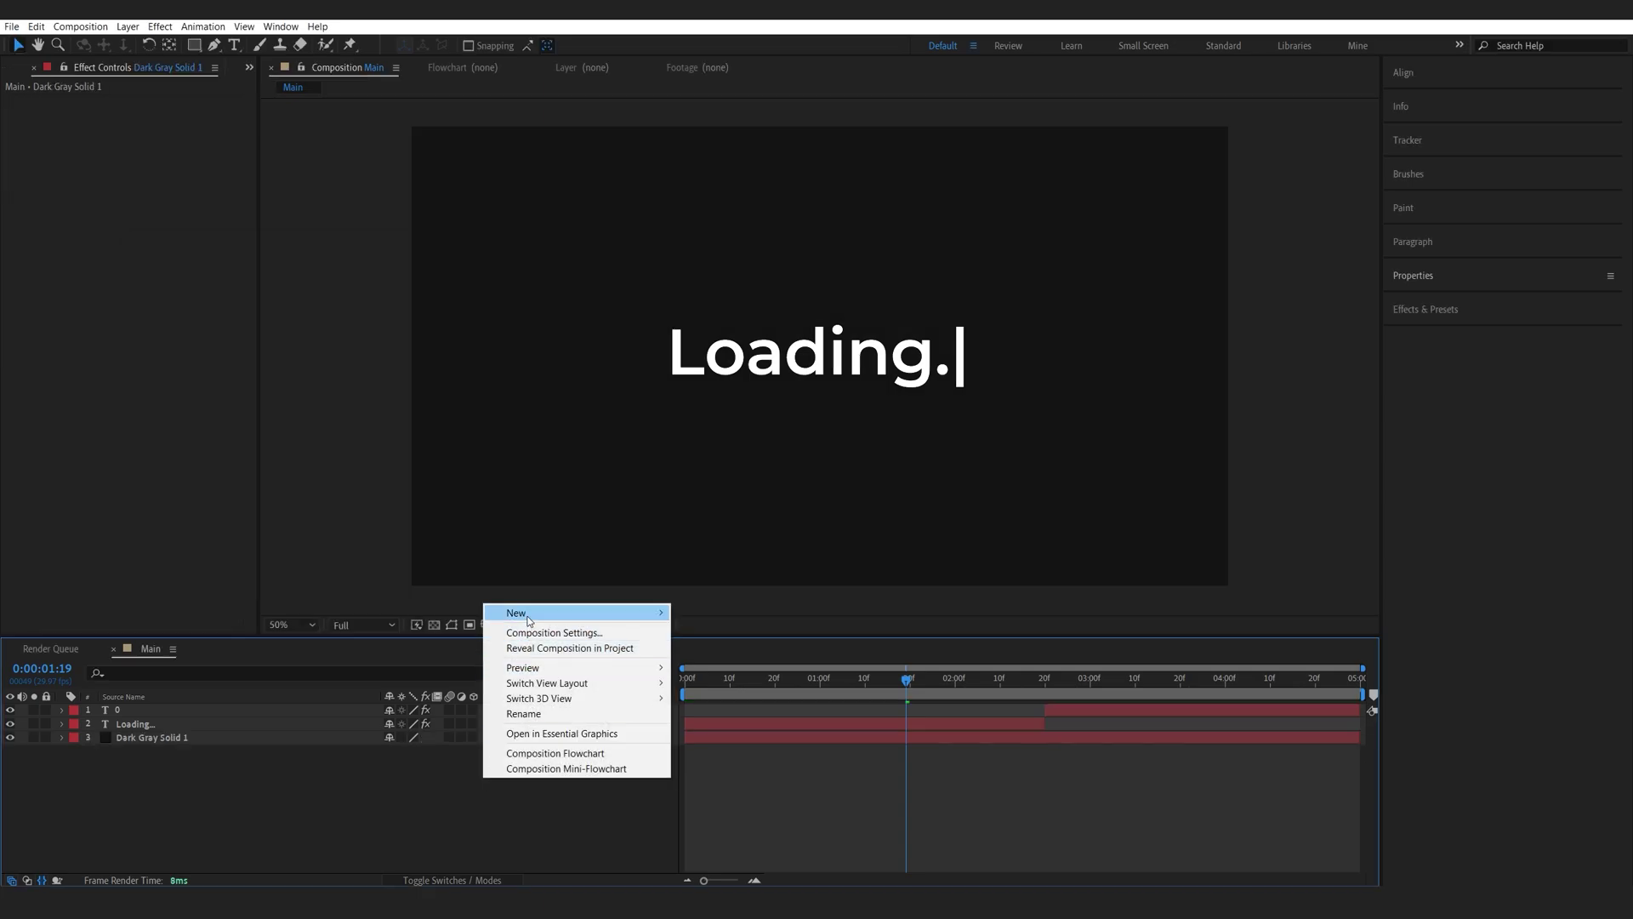
mouse_move(510, 609)
left_click(748, 729)
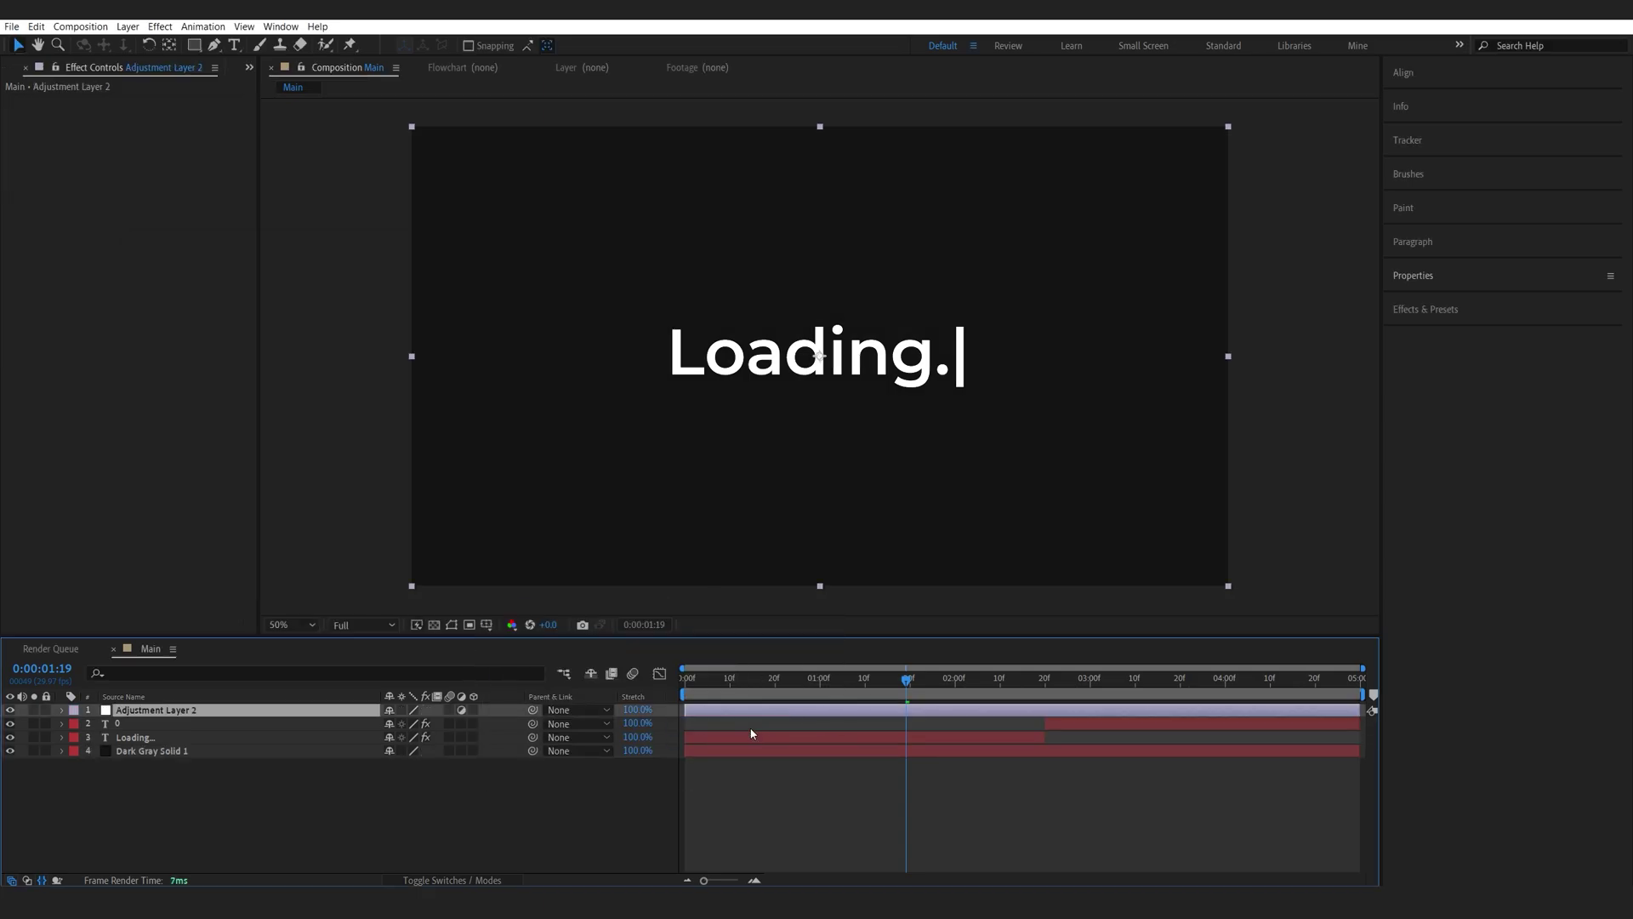
key("ctrl+space")
type("vent")
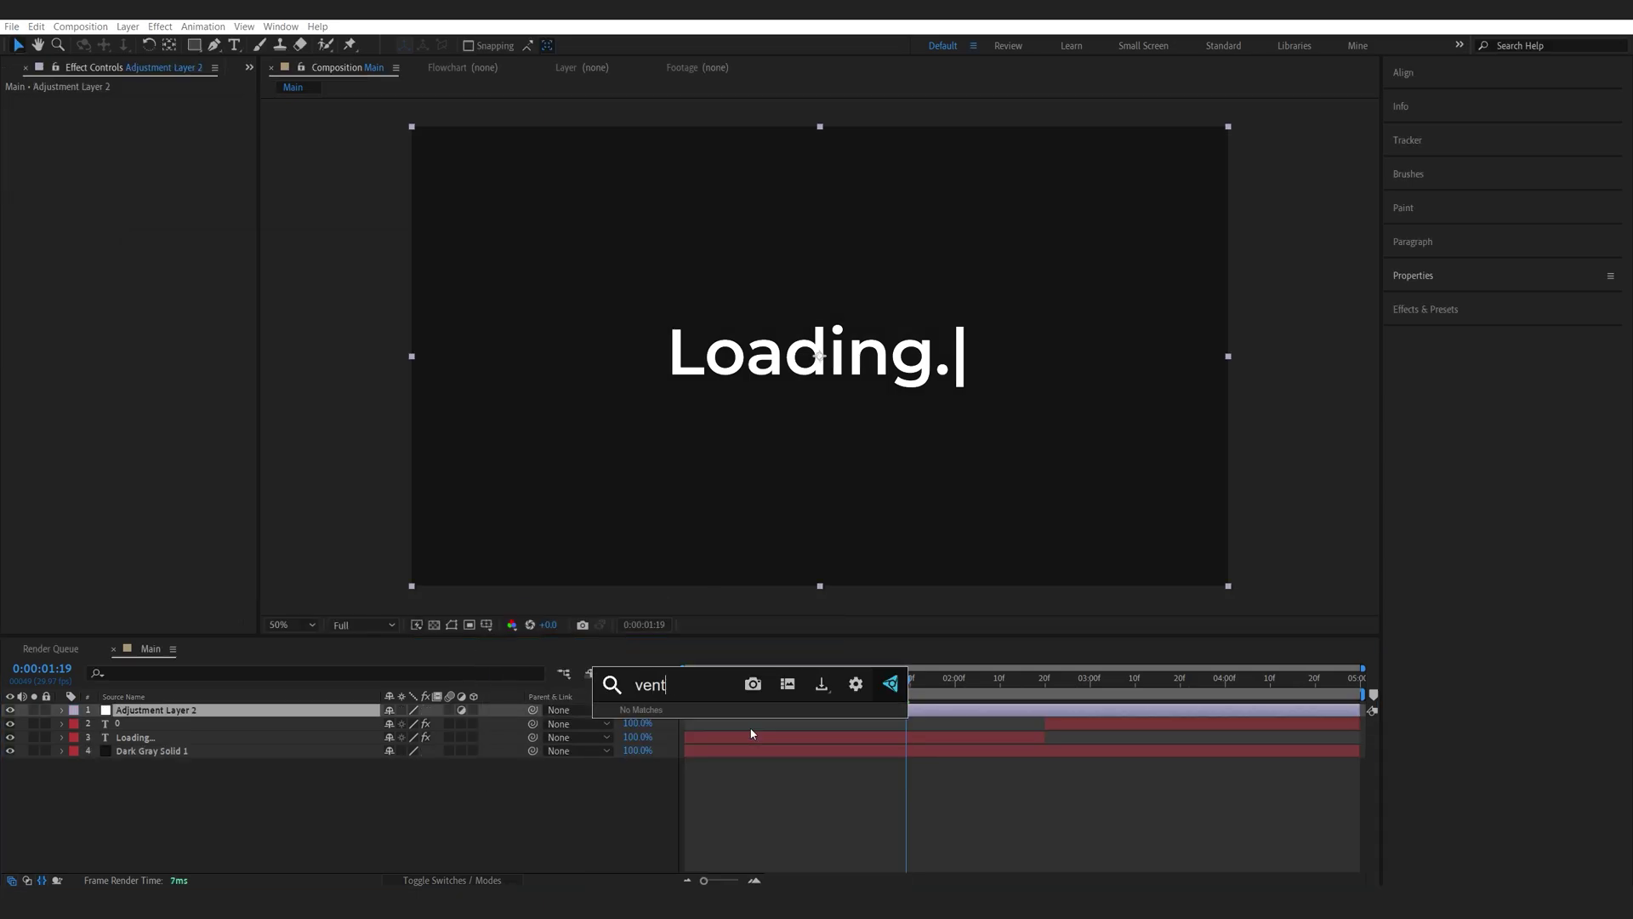
key("BackSpace")
left_click(752, 733)
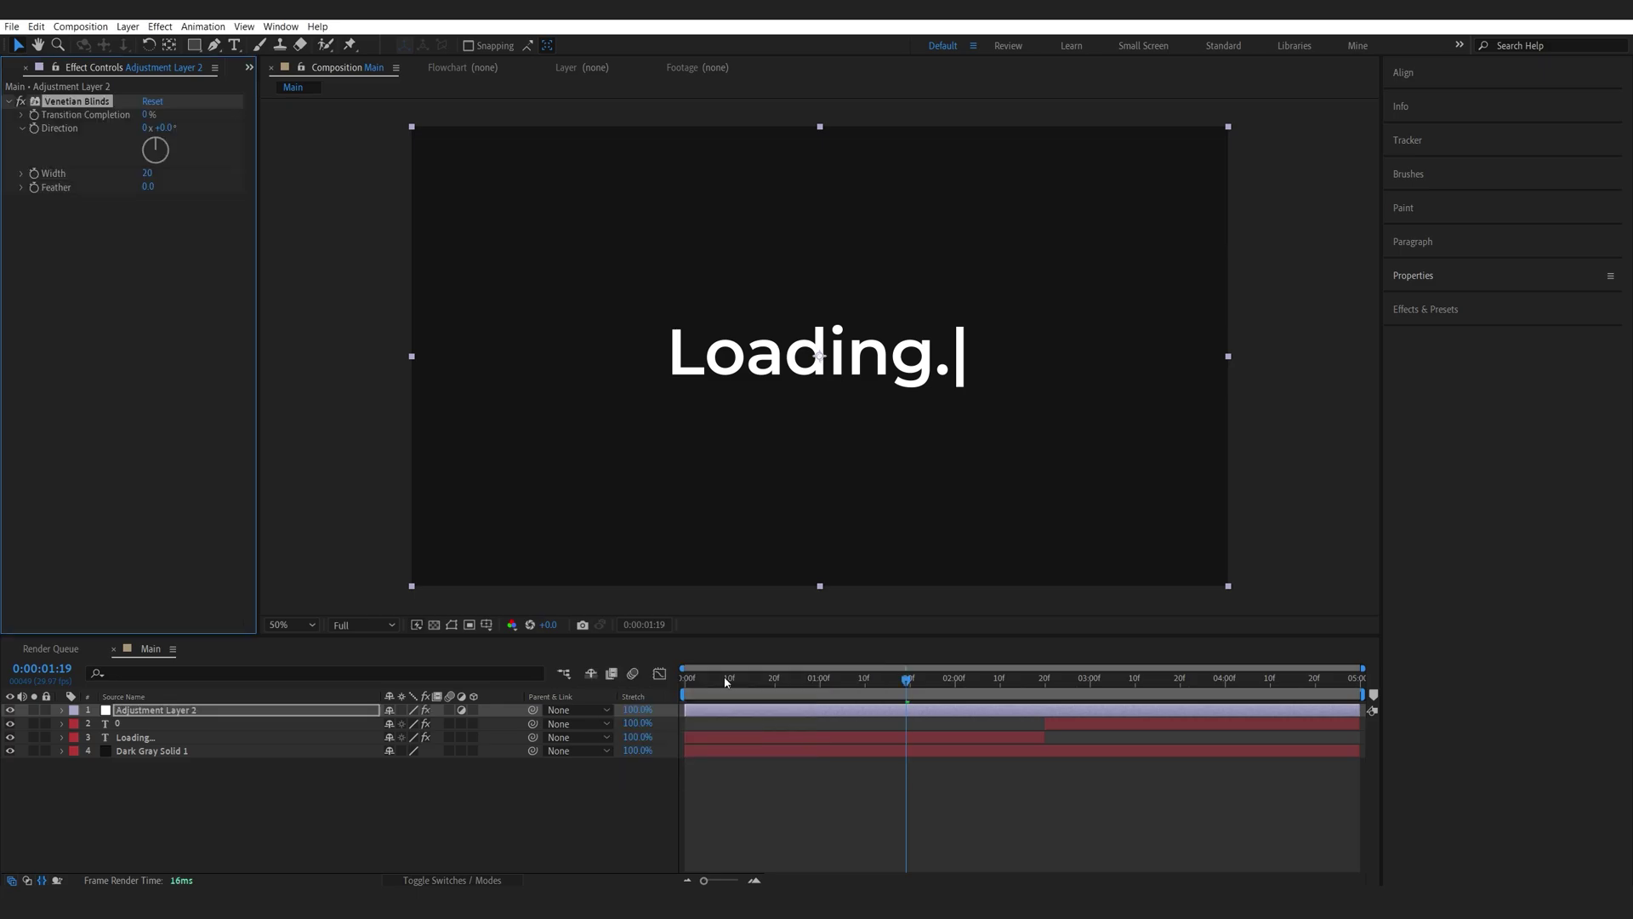
Set Venetian Blinds to Completion 5%, Direction 90°, Width 10 and Feather 1.
left_click(147, 115)
type("5")
key("Return")
key("slash")
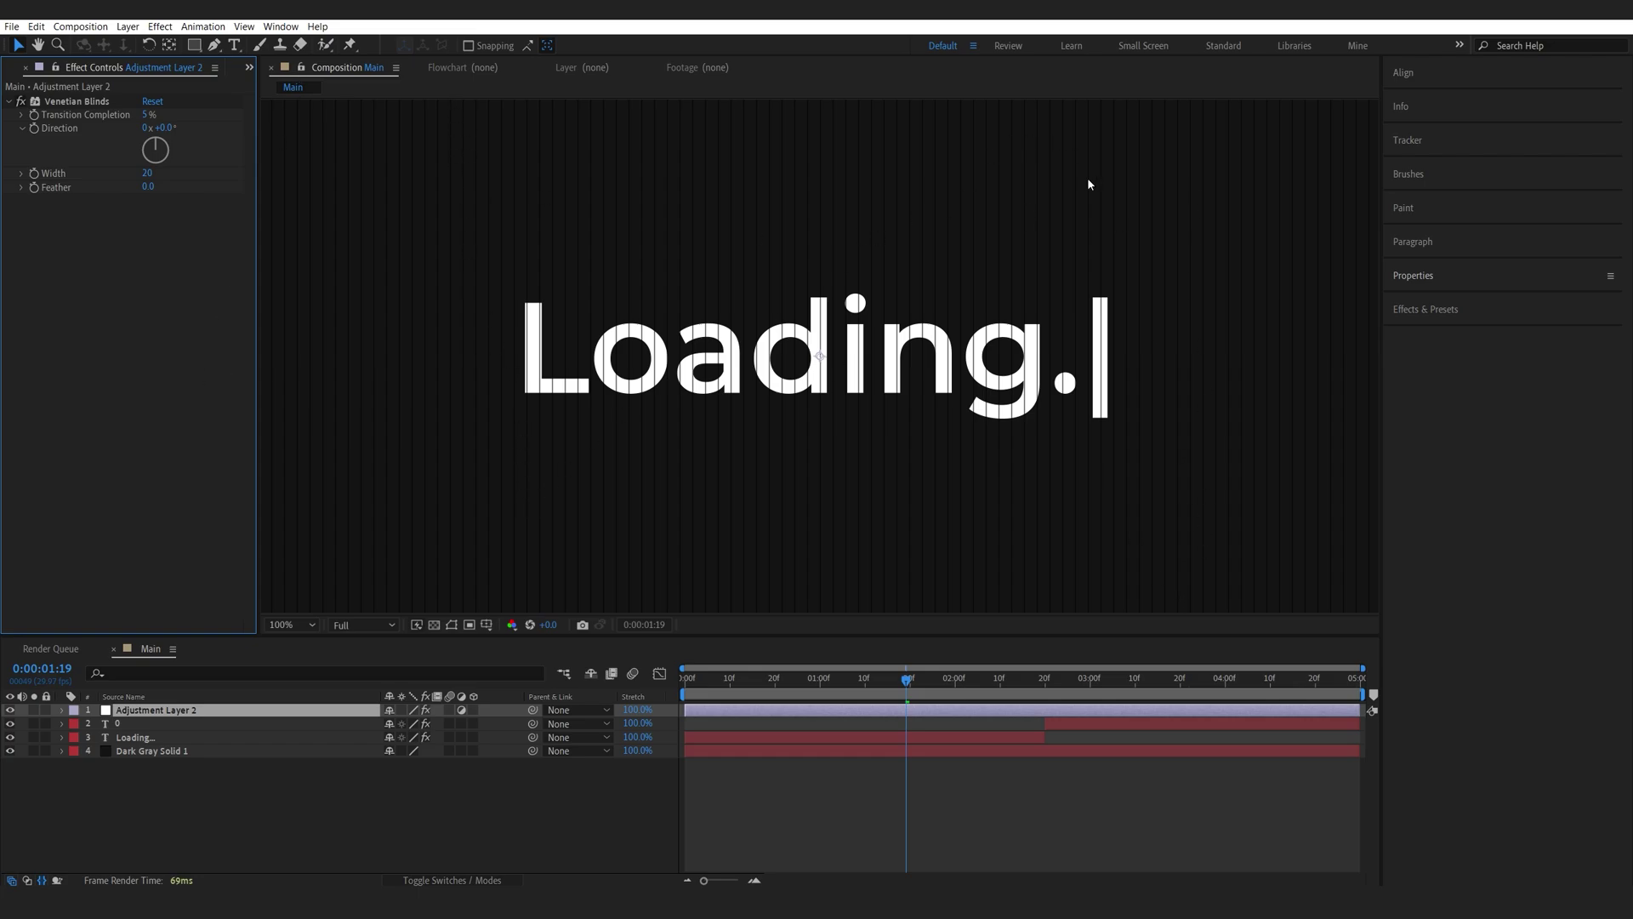
left_click(161, 128)
key("Return")
left_click(147, 173)
type("10")
key("Return")
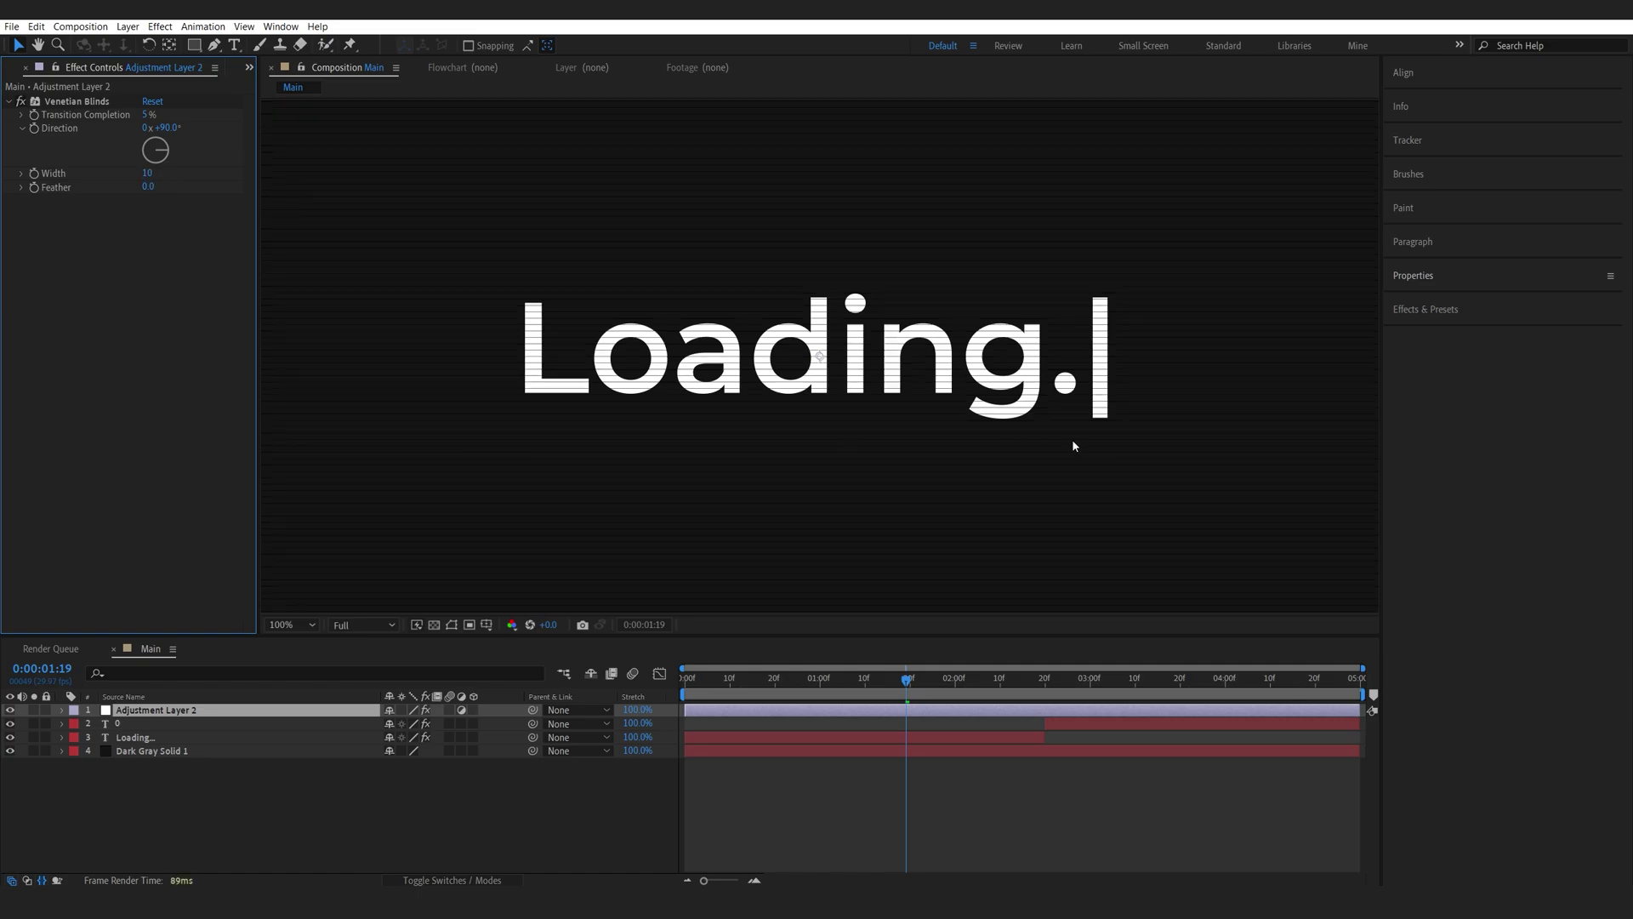
left_click(147, 187)
type("1")
key("Return")
Add Glow to Adjustment Layer 2 with Glow Radius 54 and Glow Intensity 0.3.
key("ctrl+space")
type("glow")
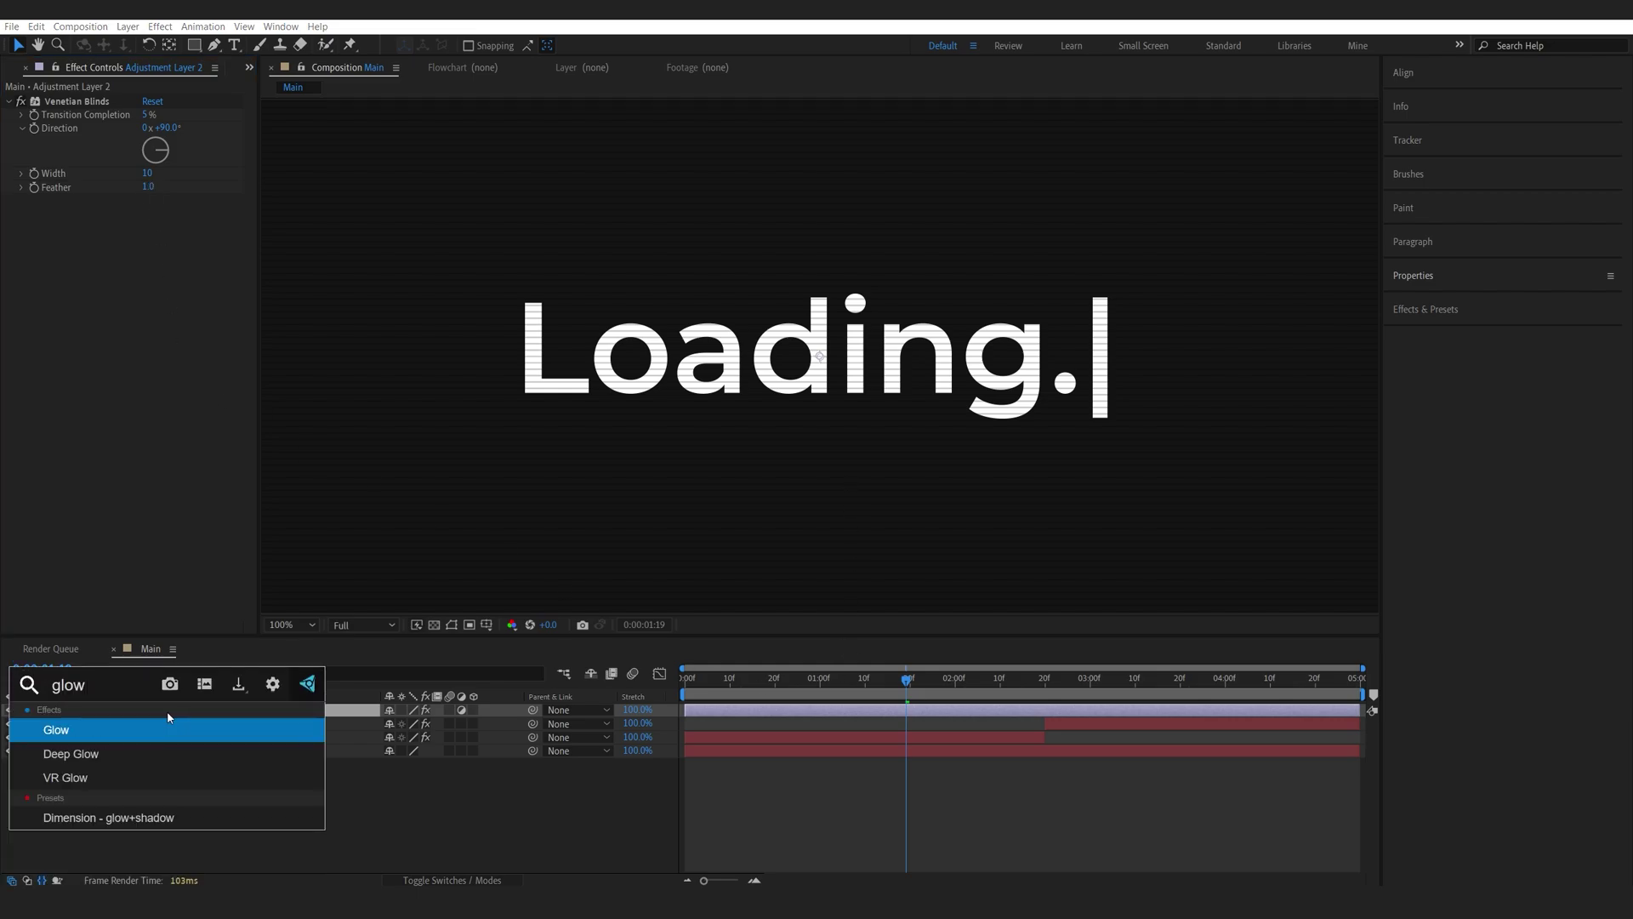
left_click(88, 735)
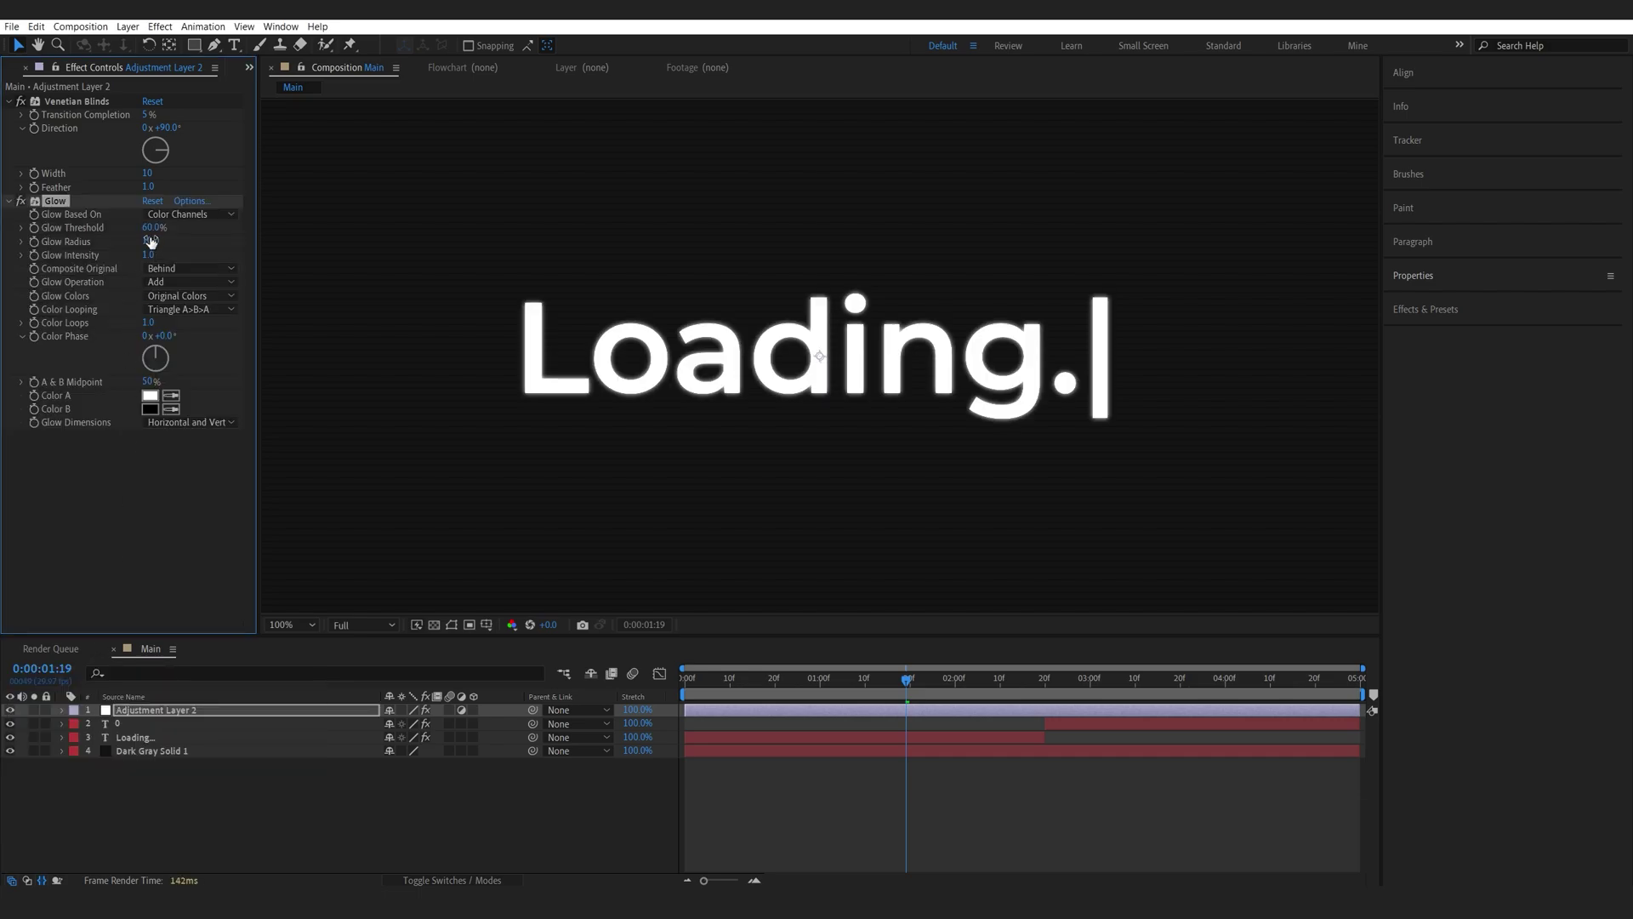
left_click_drag(156, 241, 106, 269)
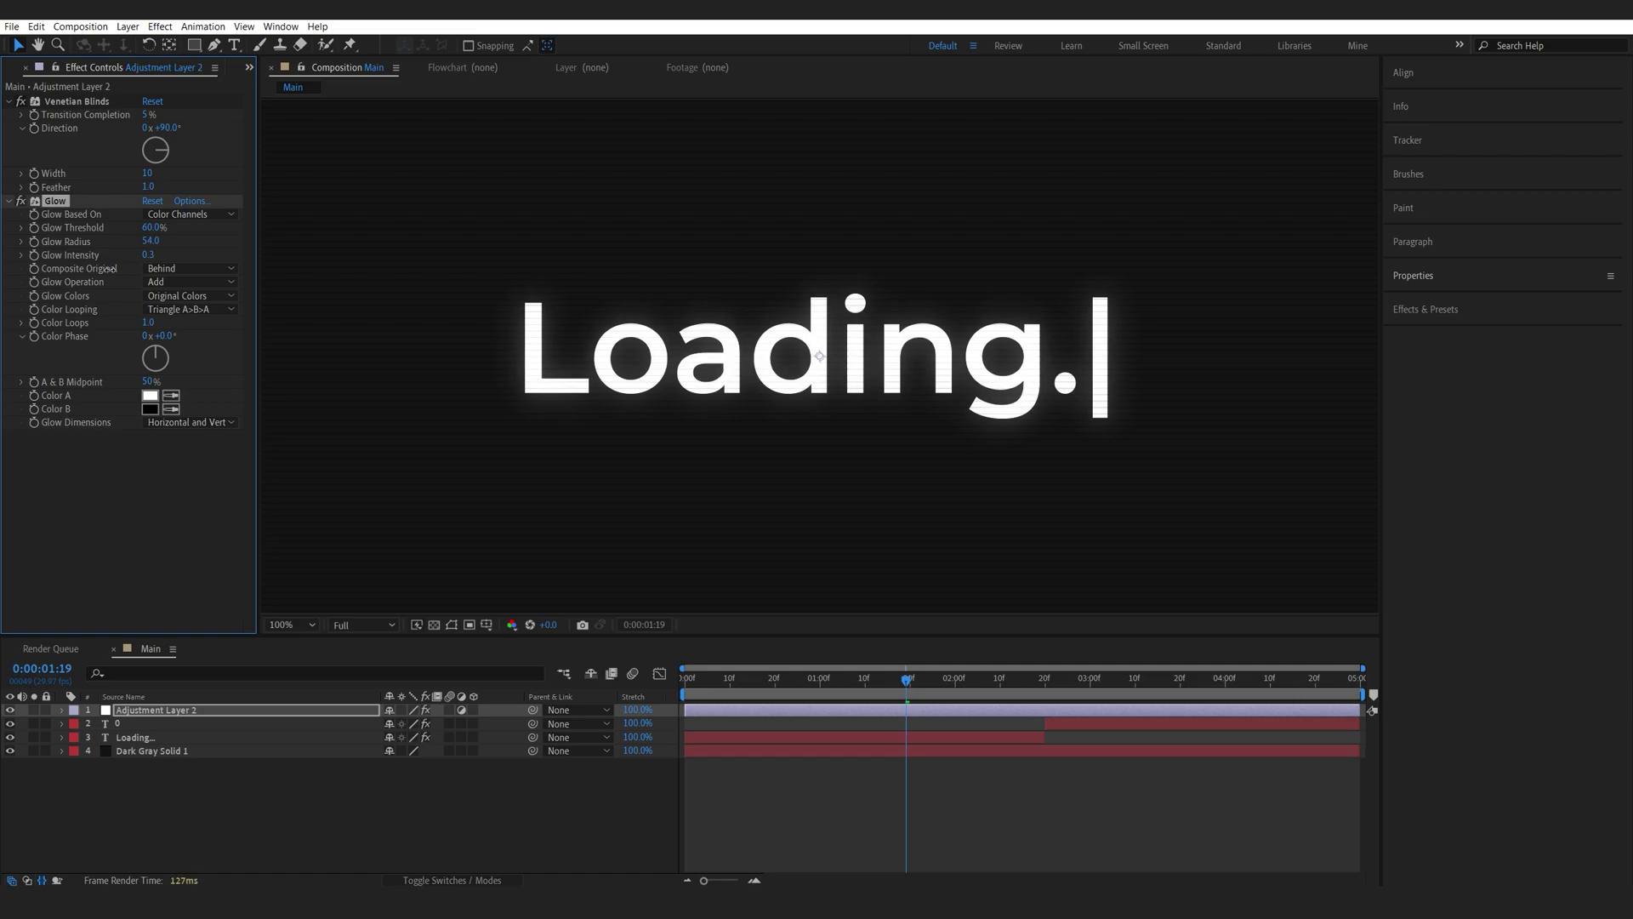
scroll(266, 328, "down", 2)
left_click(444, 772)
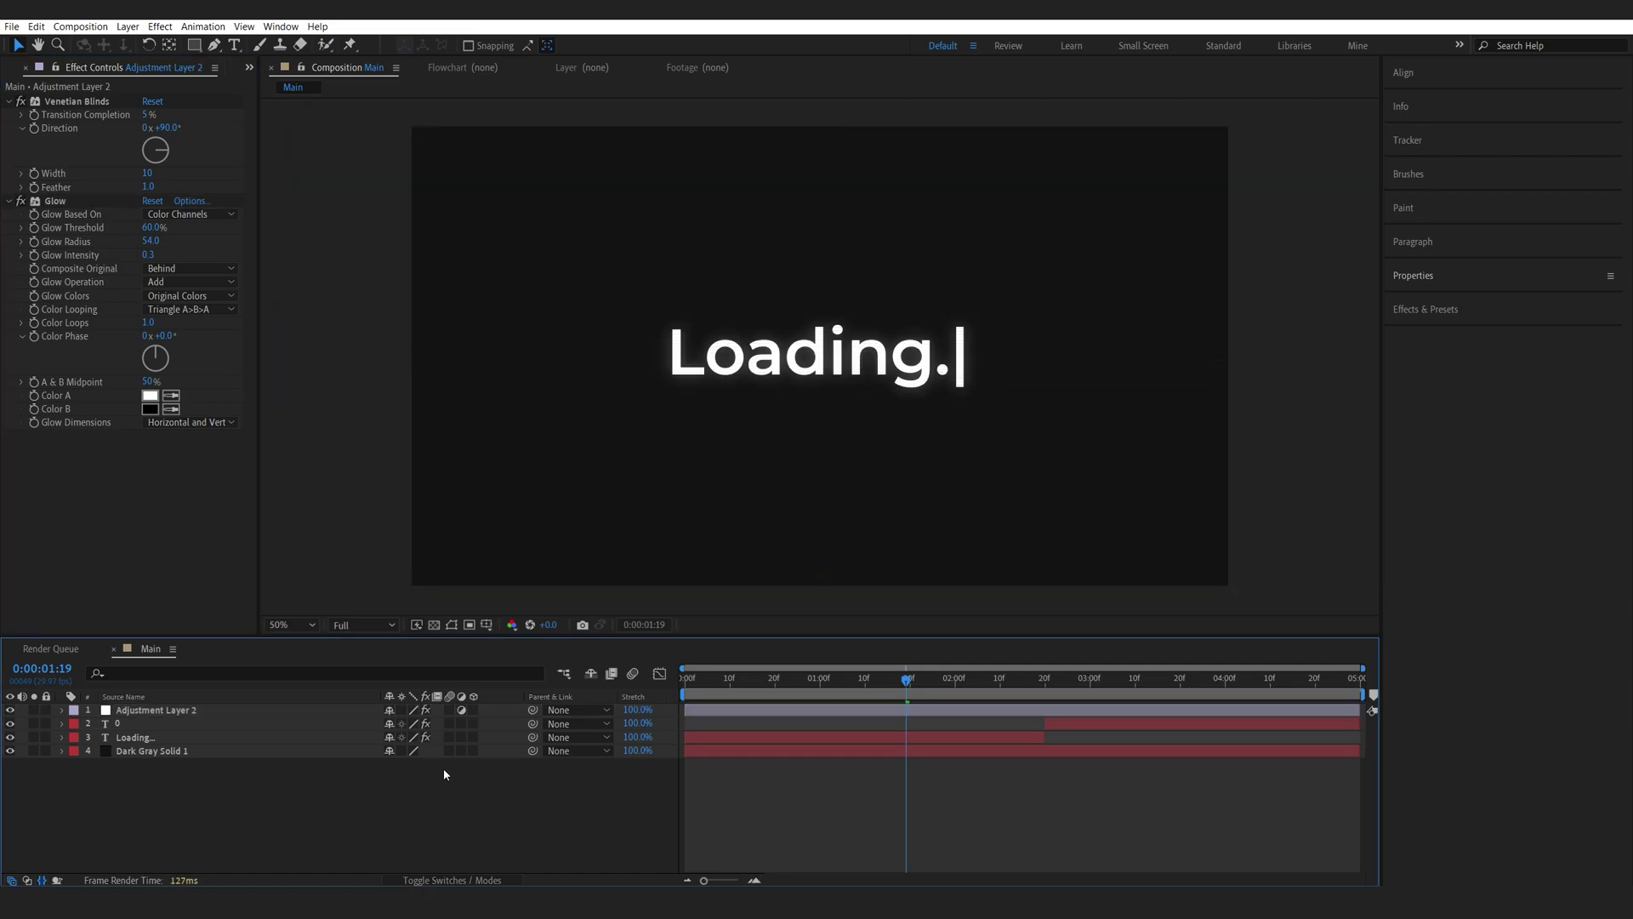
right_click(533, 797)
Add a third adjustment layer and apply CC Ball Action to it.
mouse_move(646, 627)
left_click(768, 740)
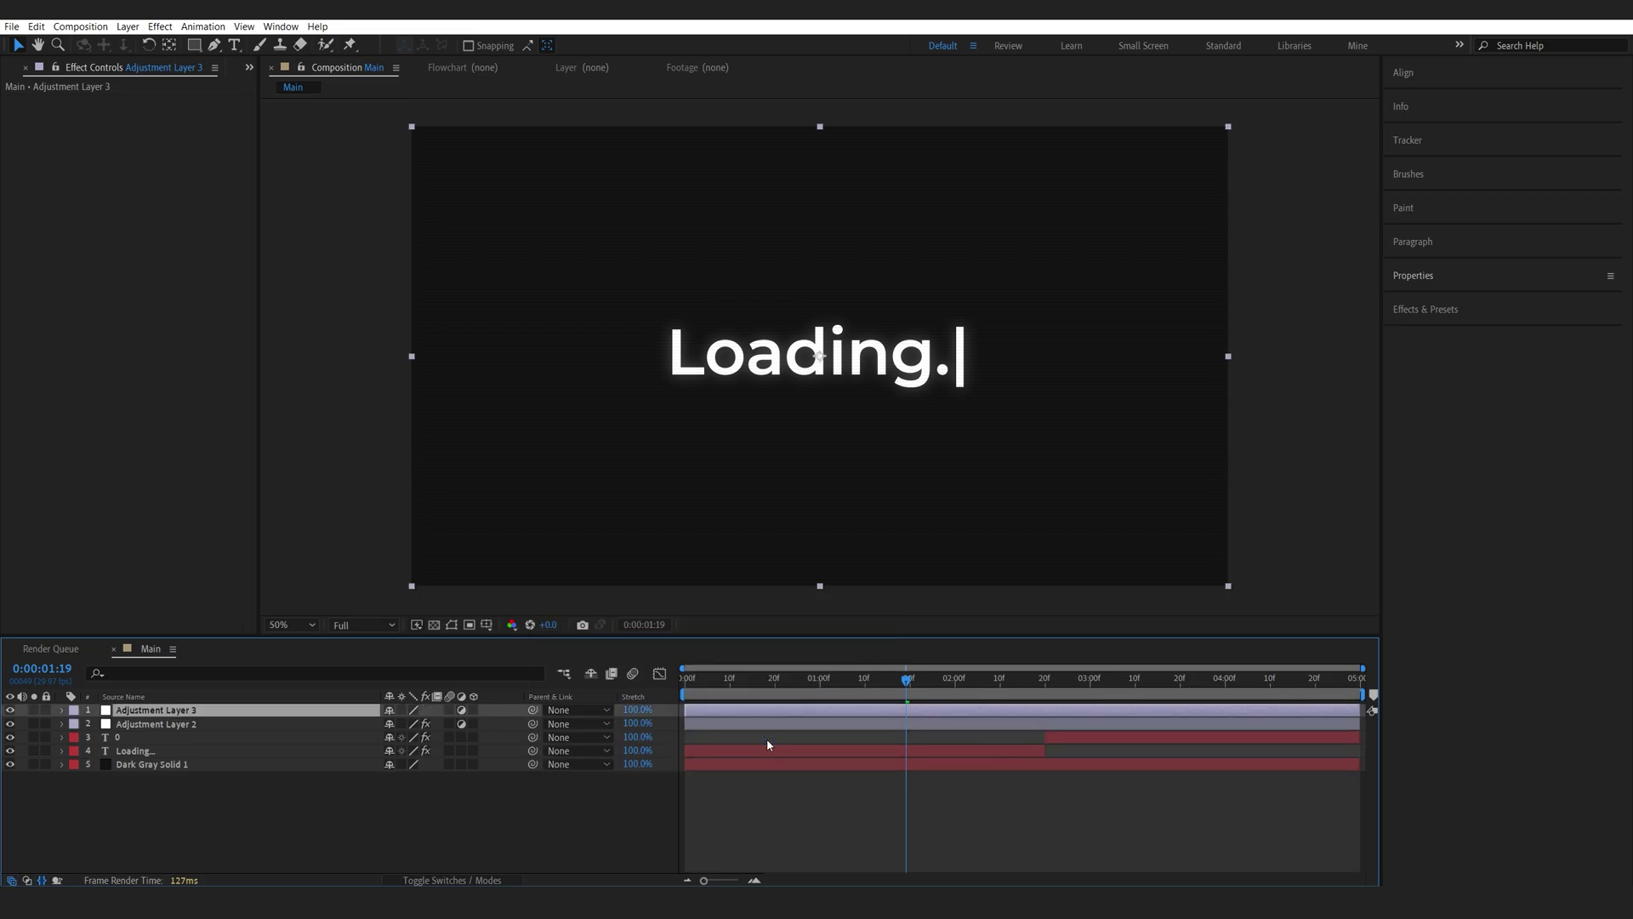
key("ctrl+space")
type("cc")
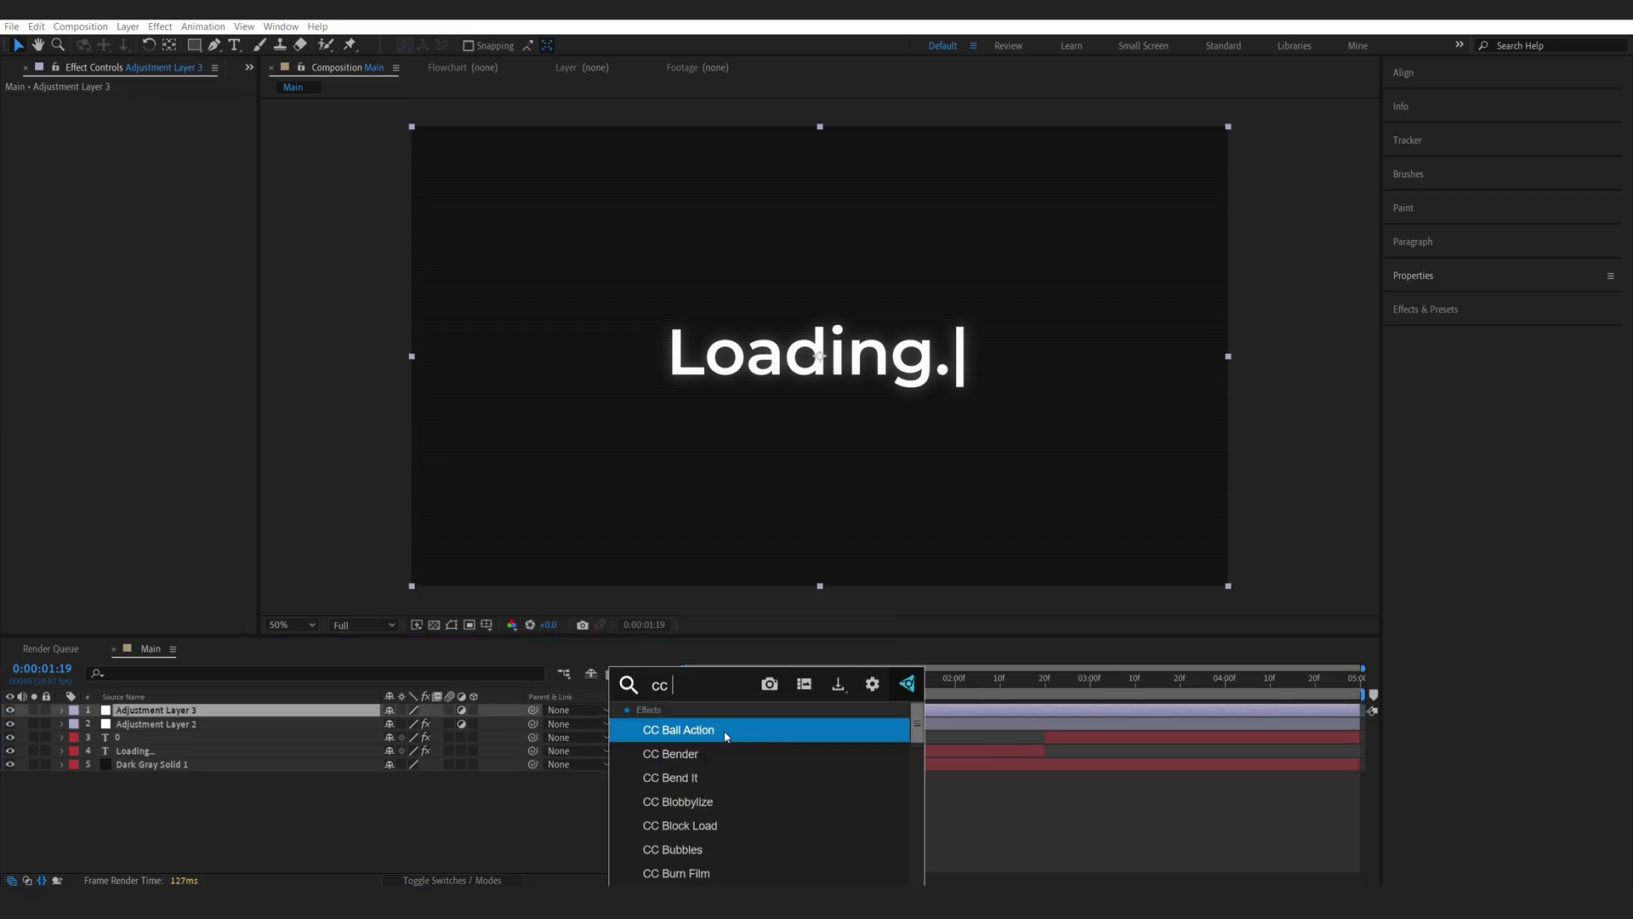
left_click(725, 737)
key("slash")
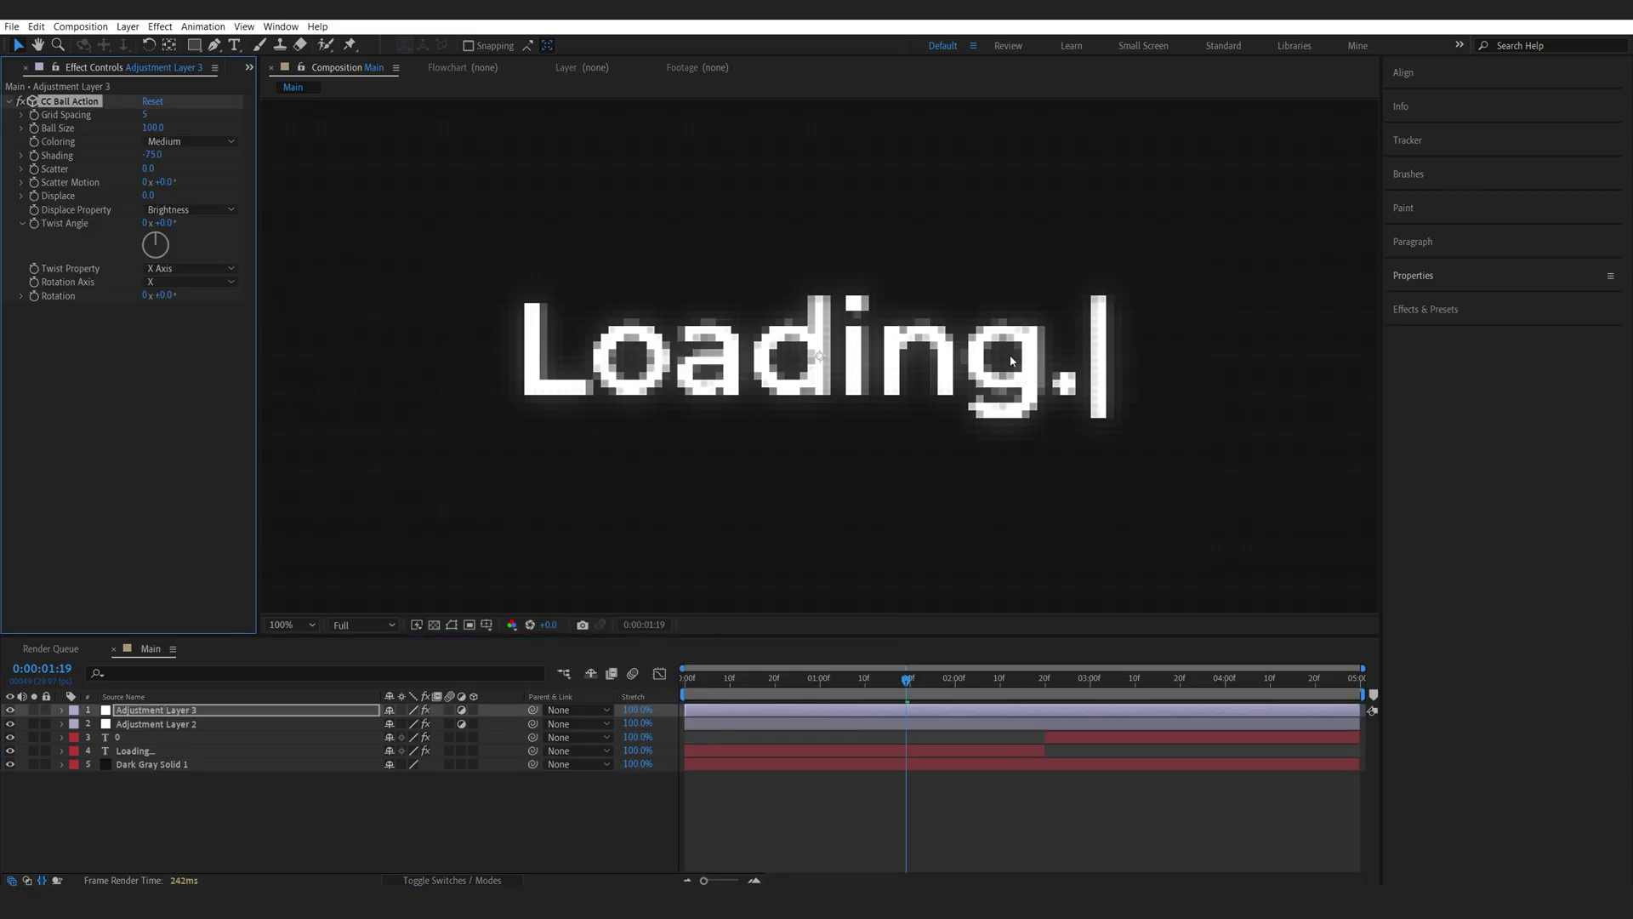
Set CC Ball Action Grid Spacing to 3 and Ball Size to 50, checking the text at 2:00.
left_click(144, 114)
type("3")
key("Return")
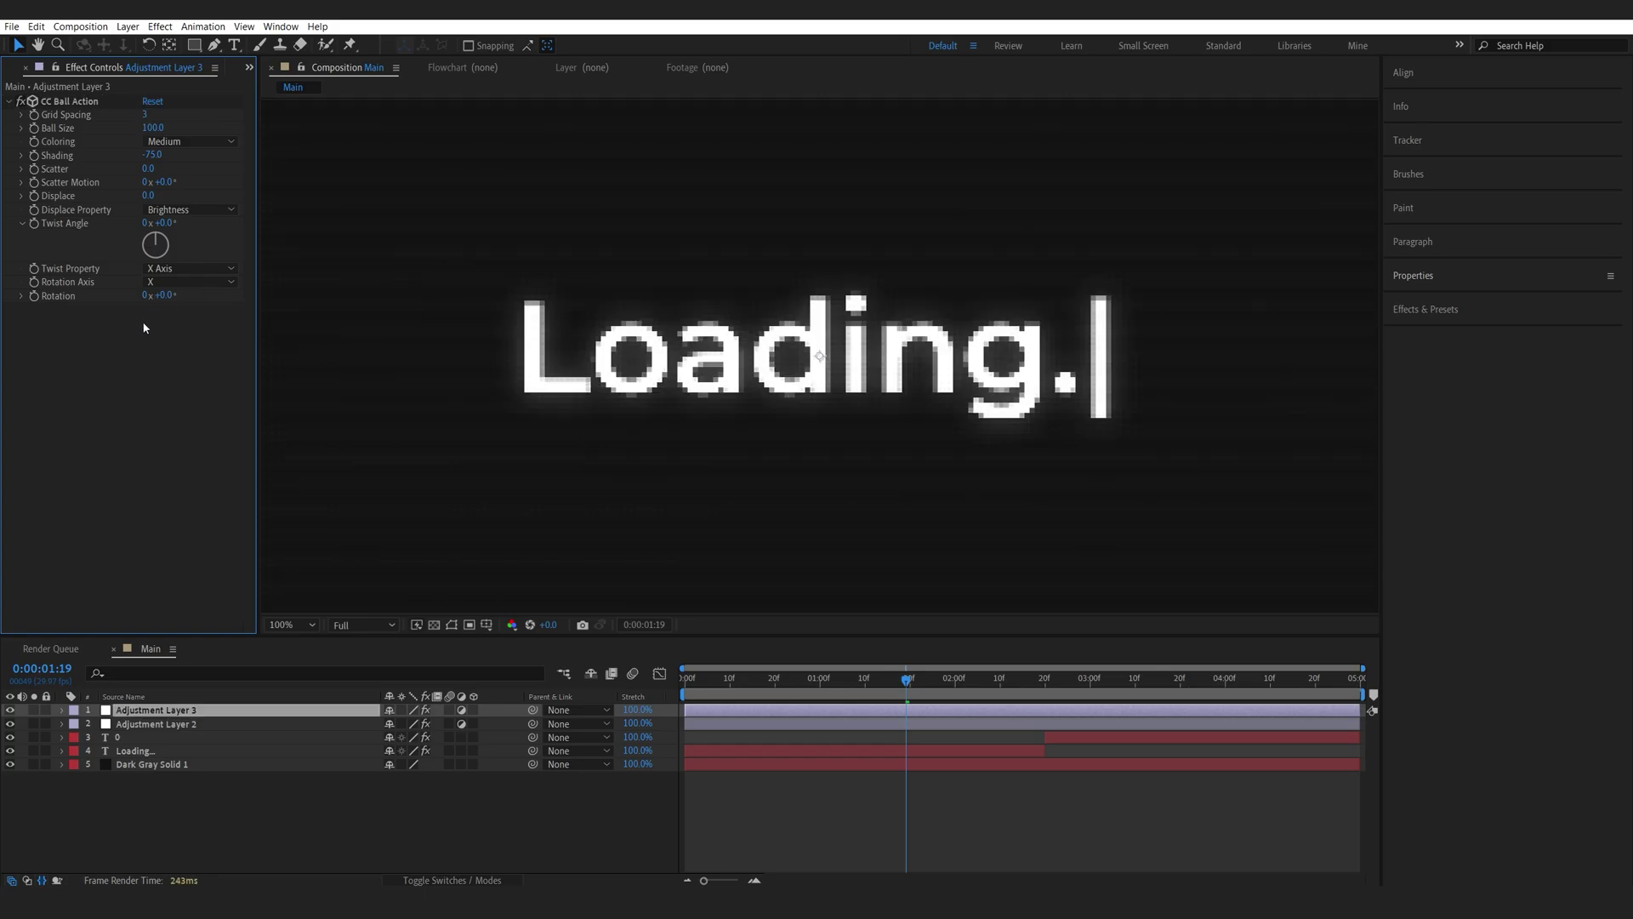
left_click_drag(149, 128, 138, 150)
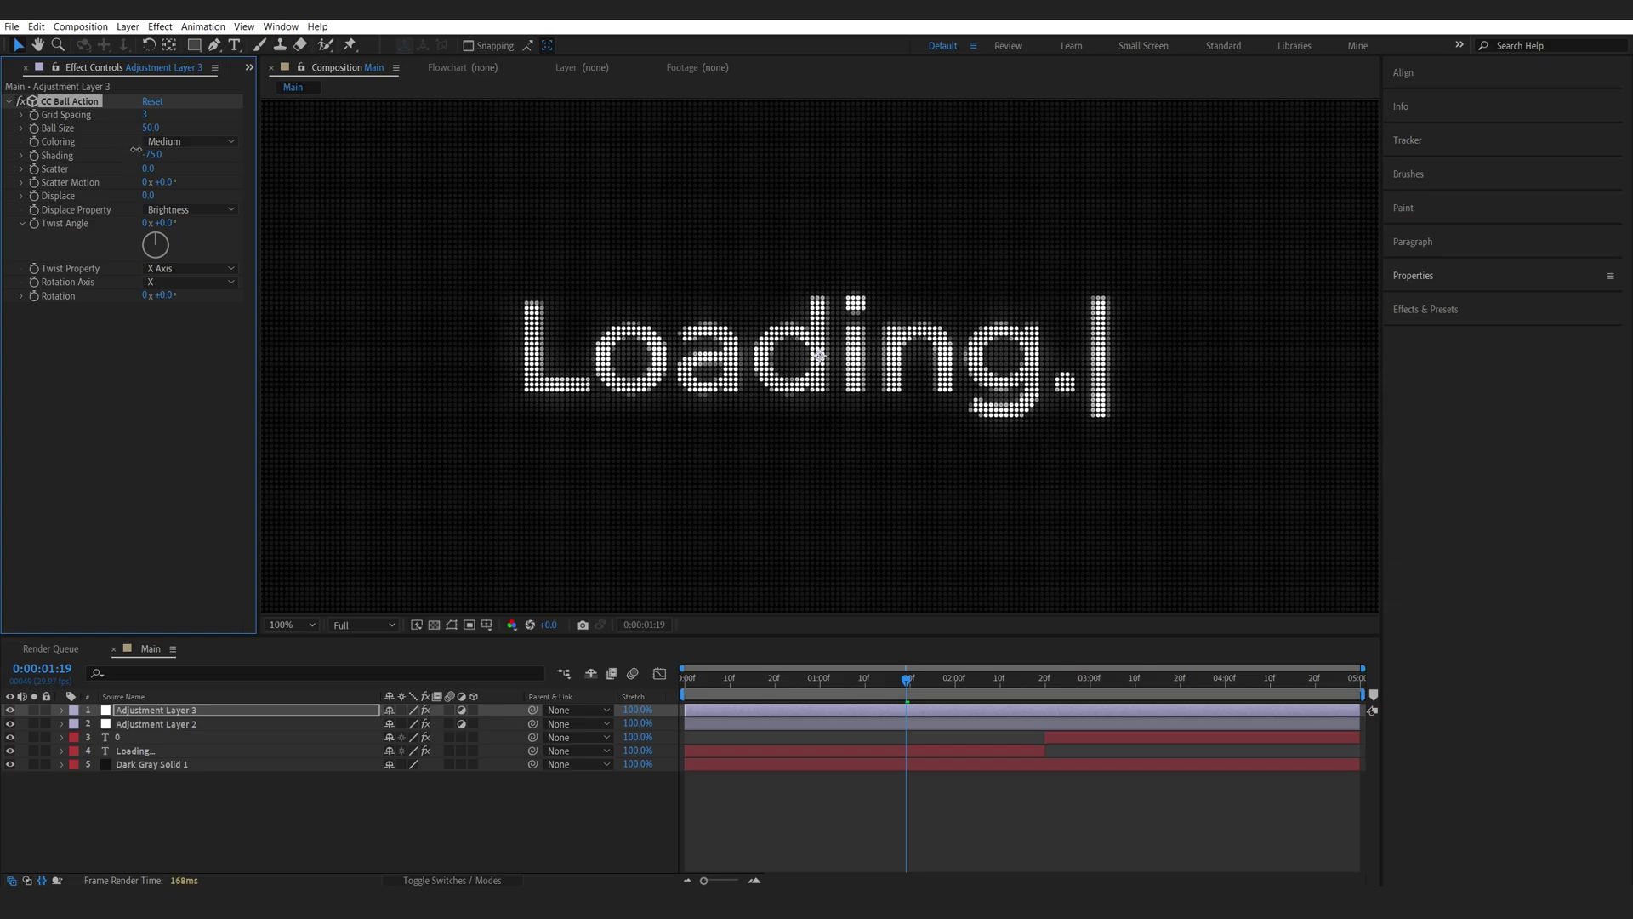
scroll(758, 364, "up", 2)
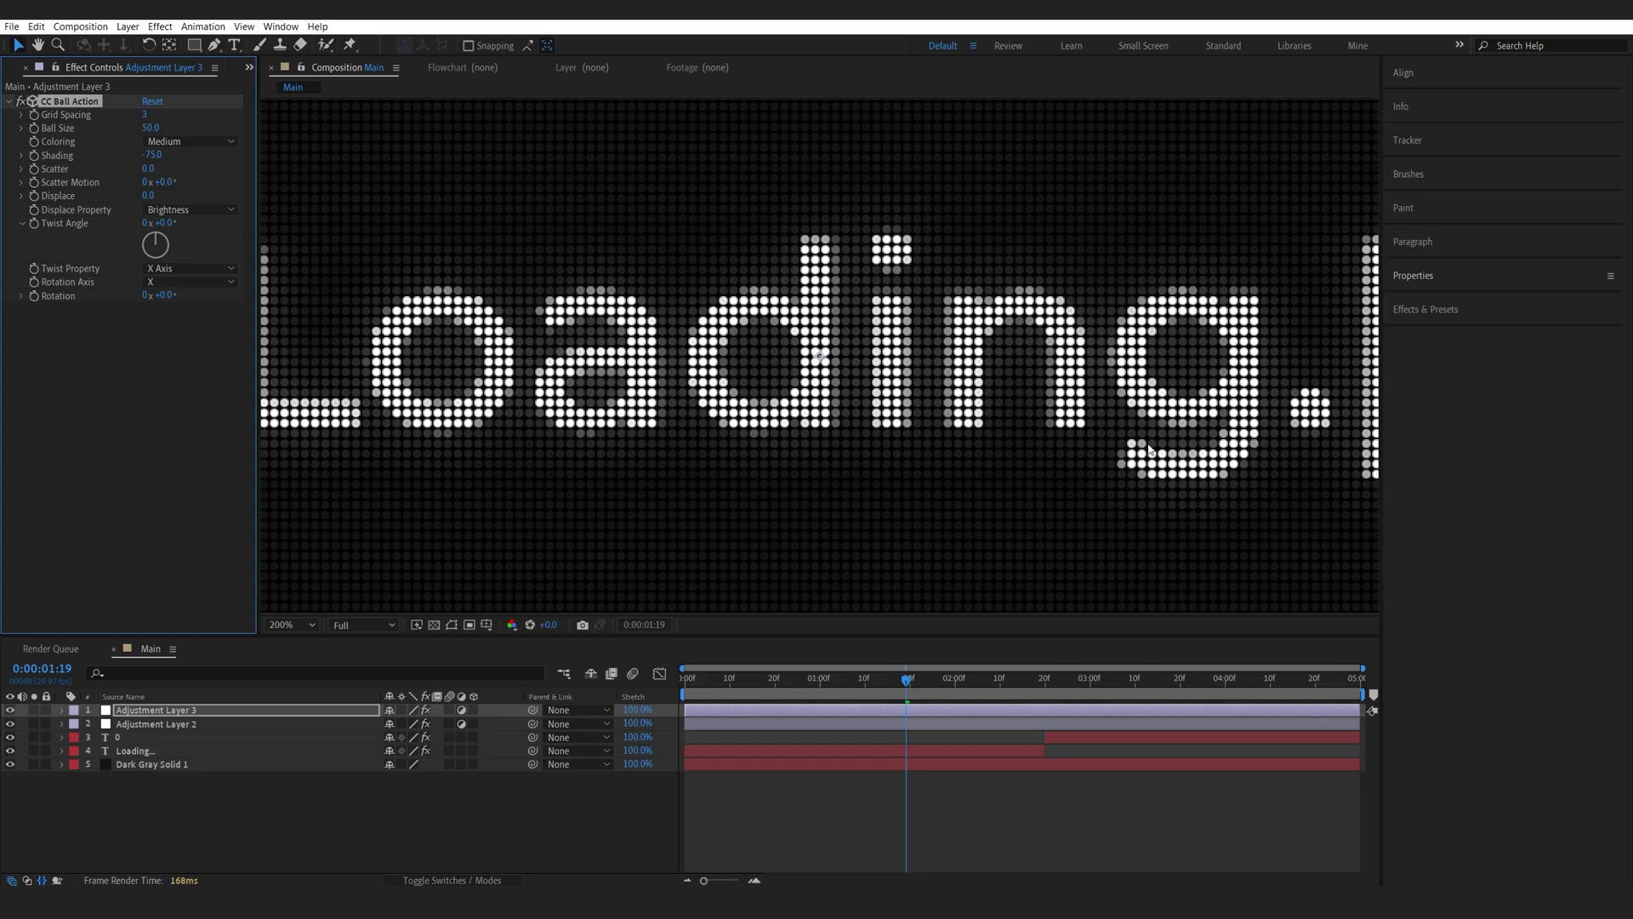
scroll(595, 439, "down", 3)
scroll(595, 437, "up", 1)
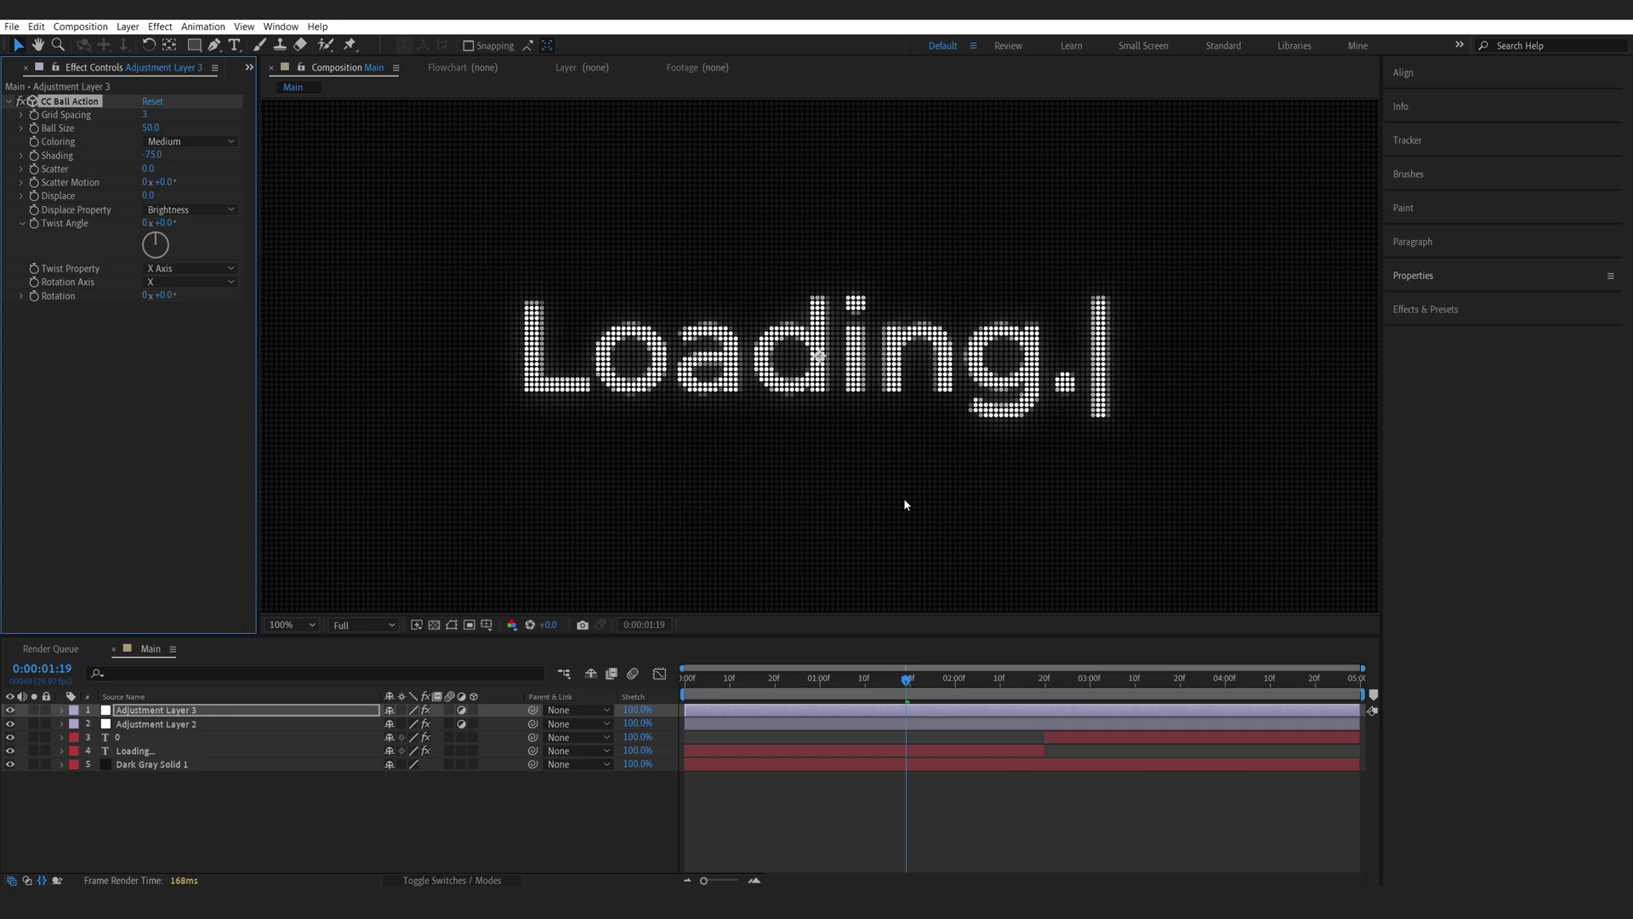
scroll(904, 497, "down", 1)
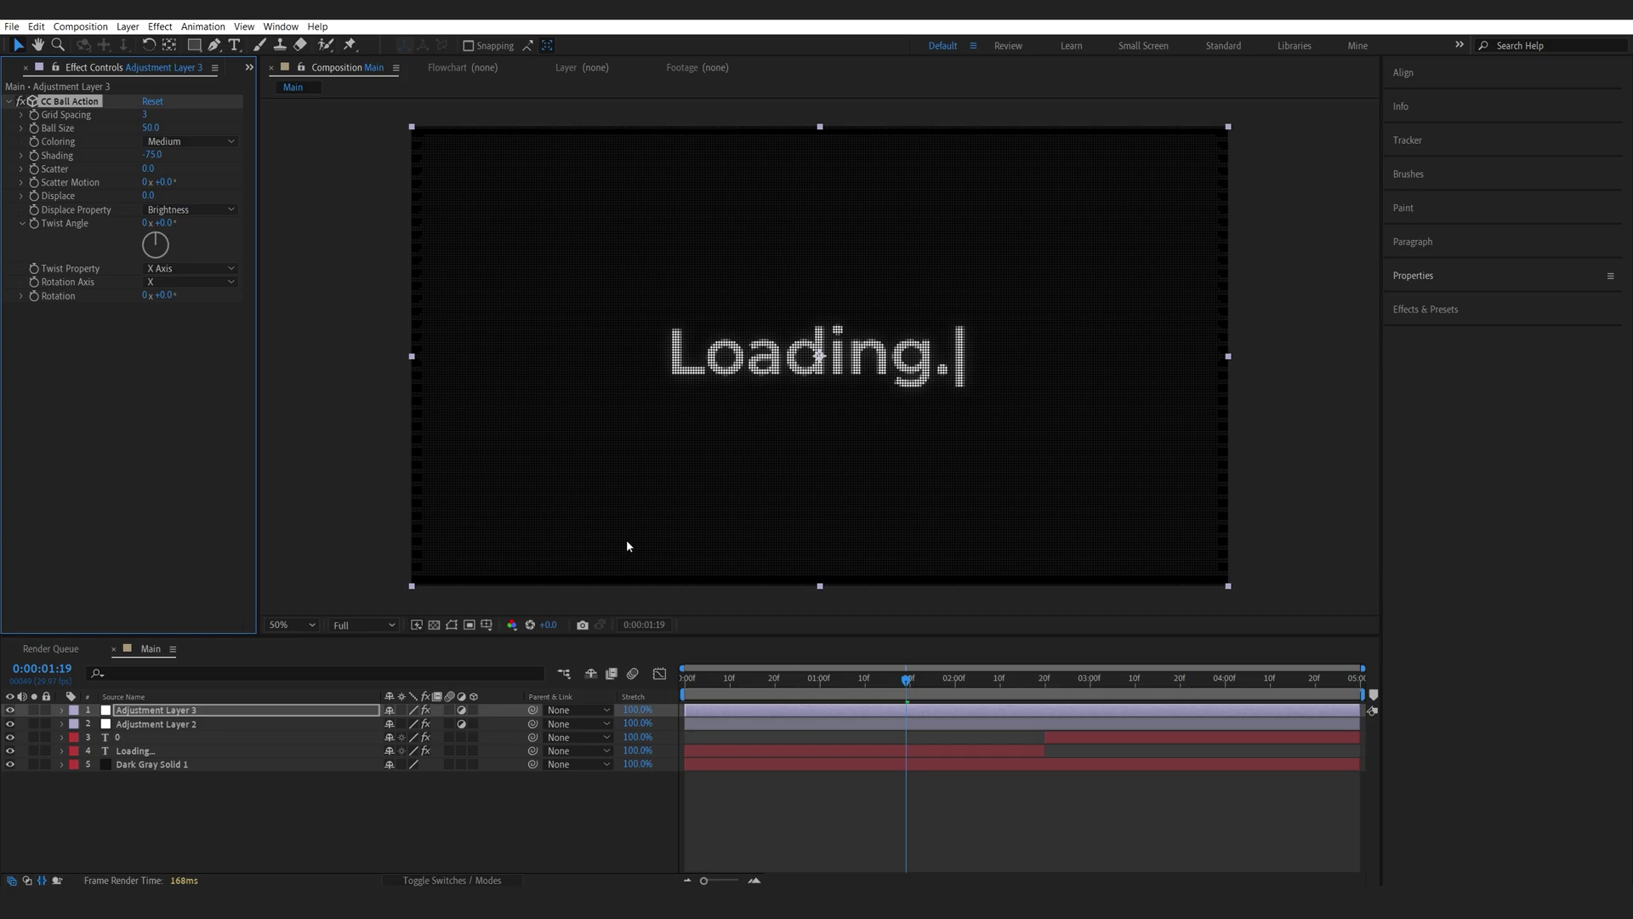
key("space")
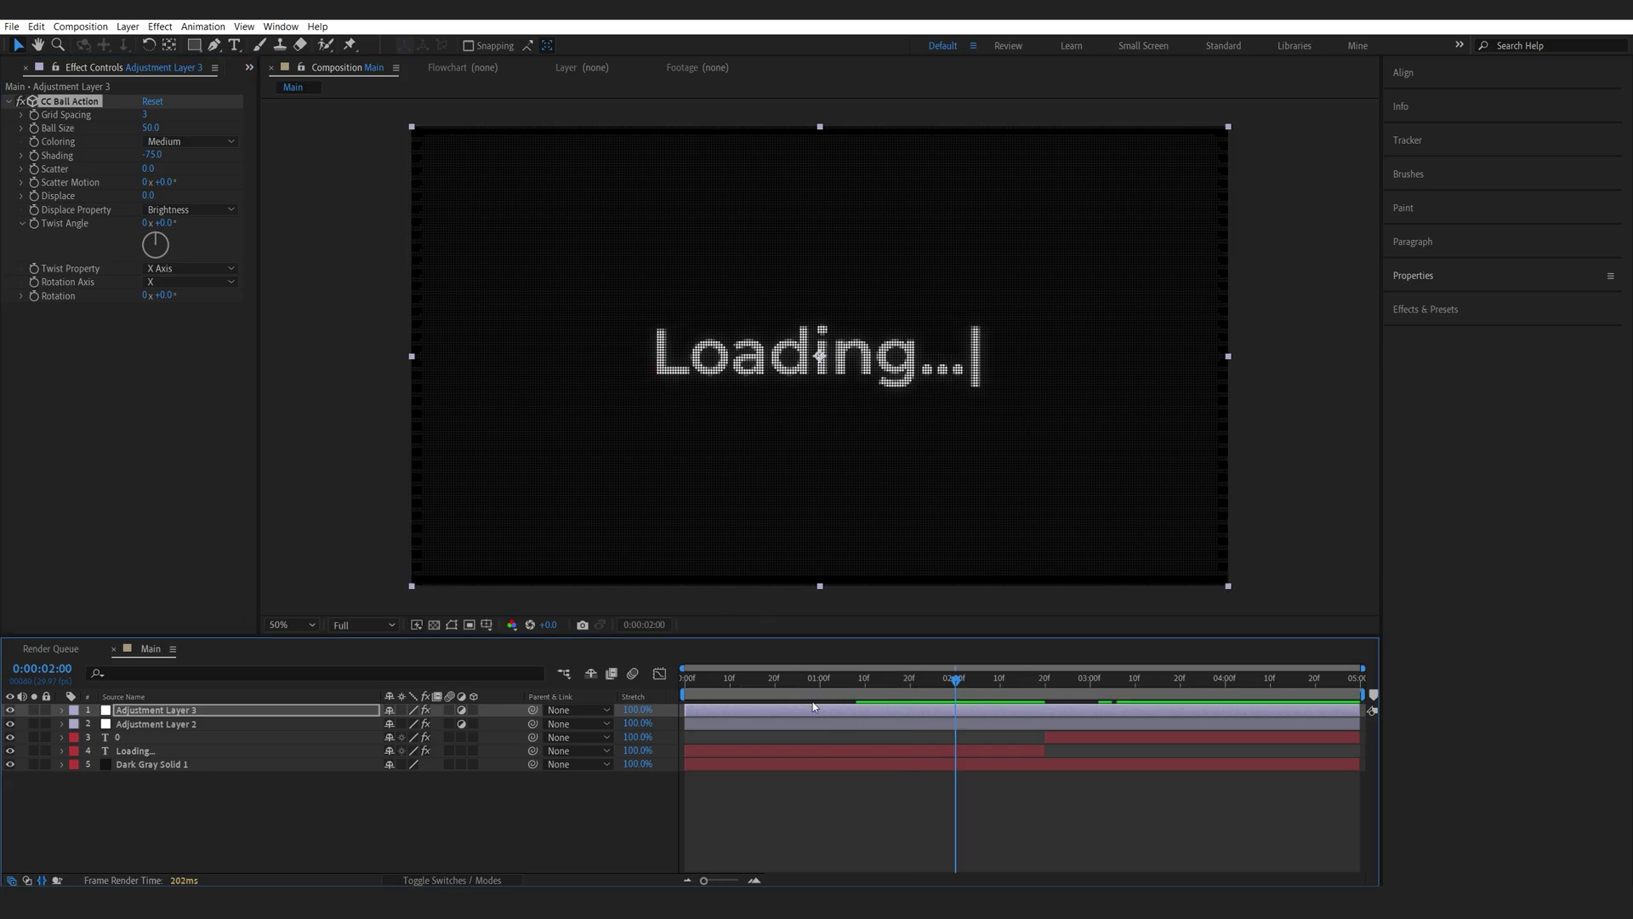
Pre-compose all layers into Pre-comp 1 and scale it to 105%.
key("ctrl+a")
key("ctrl+shift+c")
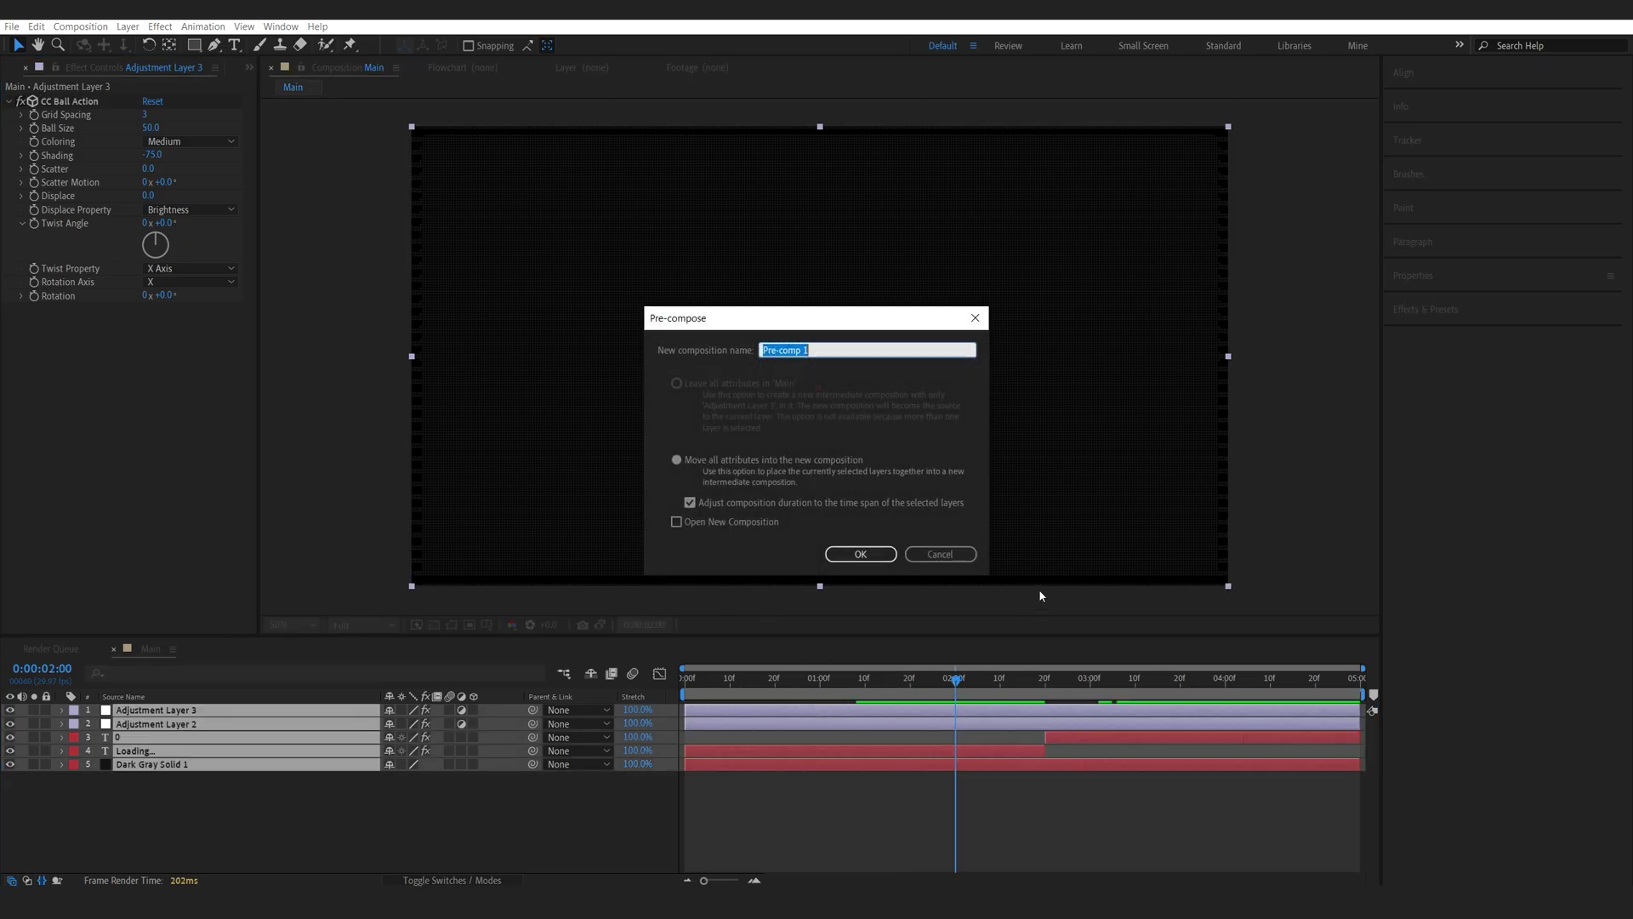
left_click(860, 554)
key("s")
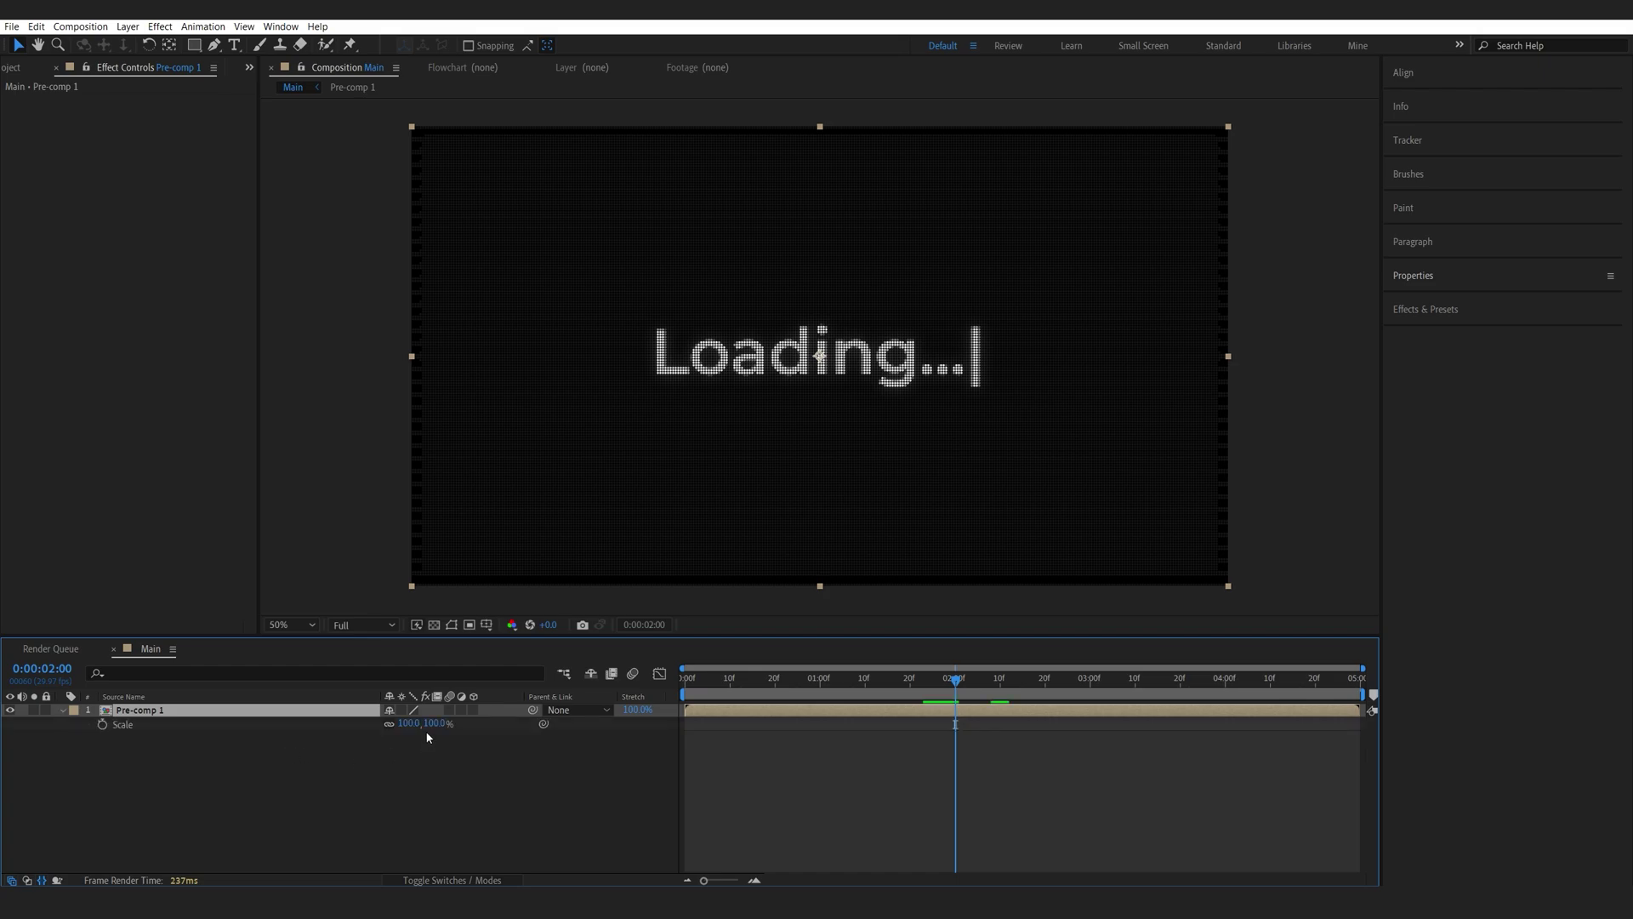
left_click(409, 723)
type("105")
key("Return")
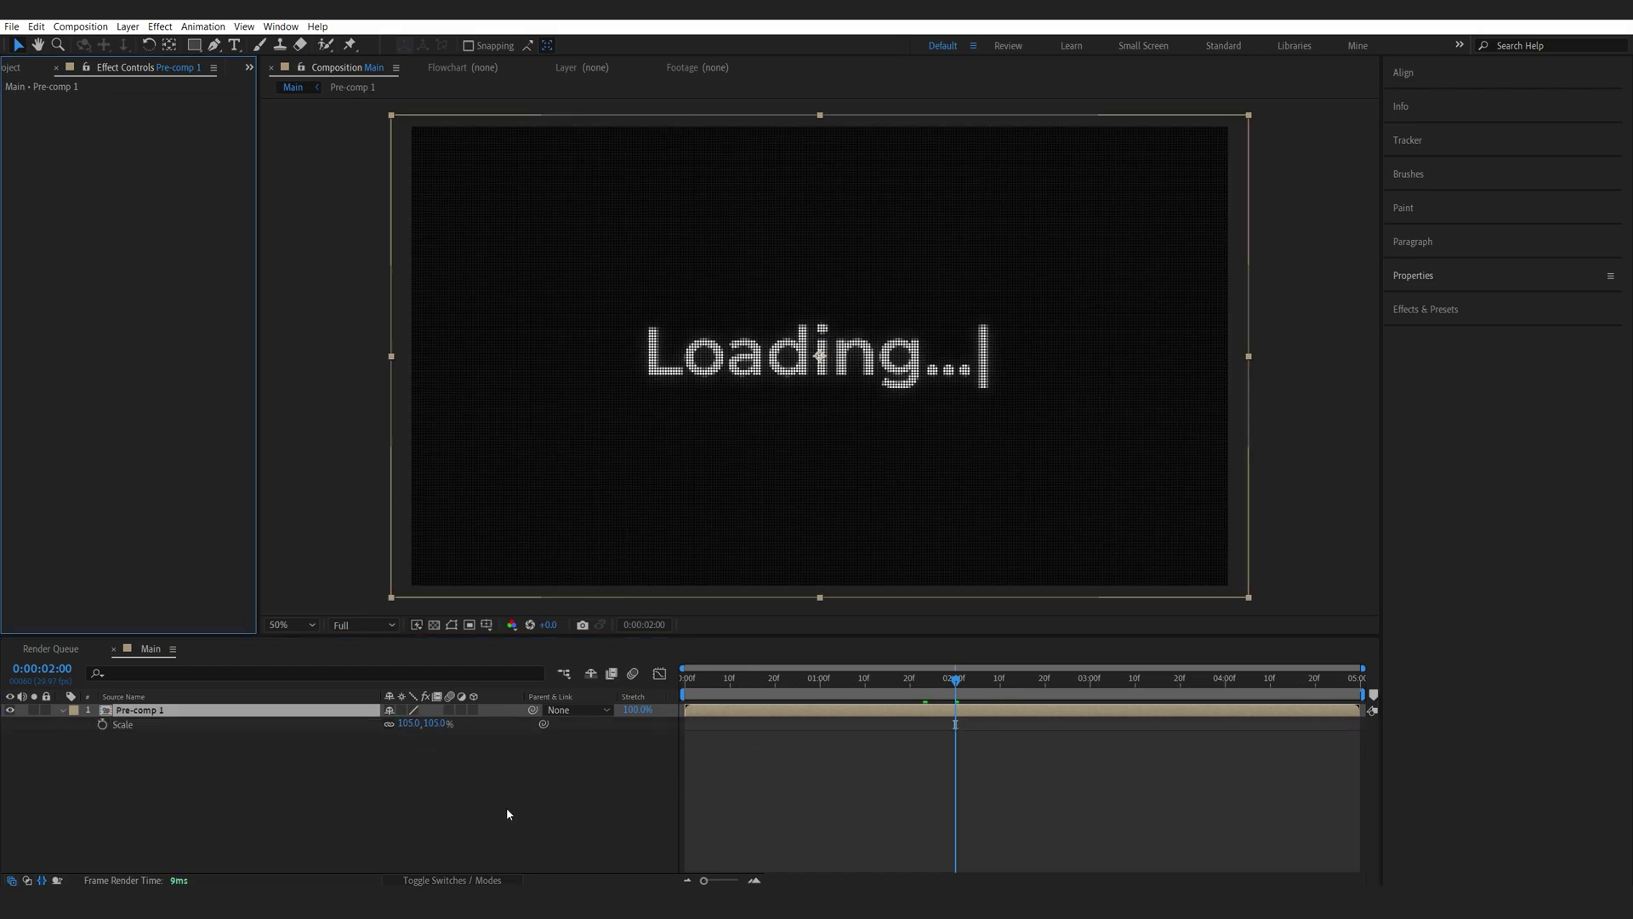
left_click(589, 748)
Apply Curves to Pre-comp 1 and shape an S-curve on the RGB channel.
left_click(182, 715)
key("ctrl+space")
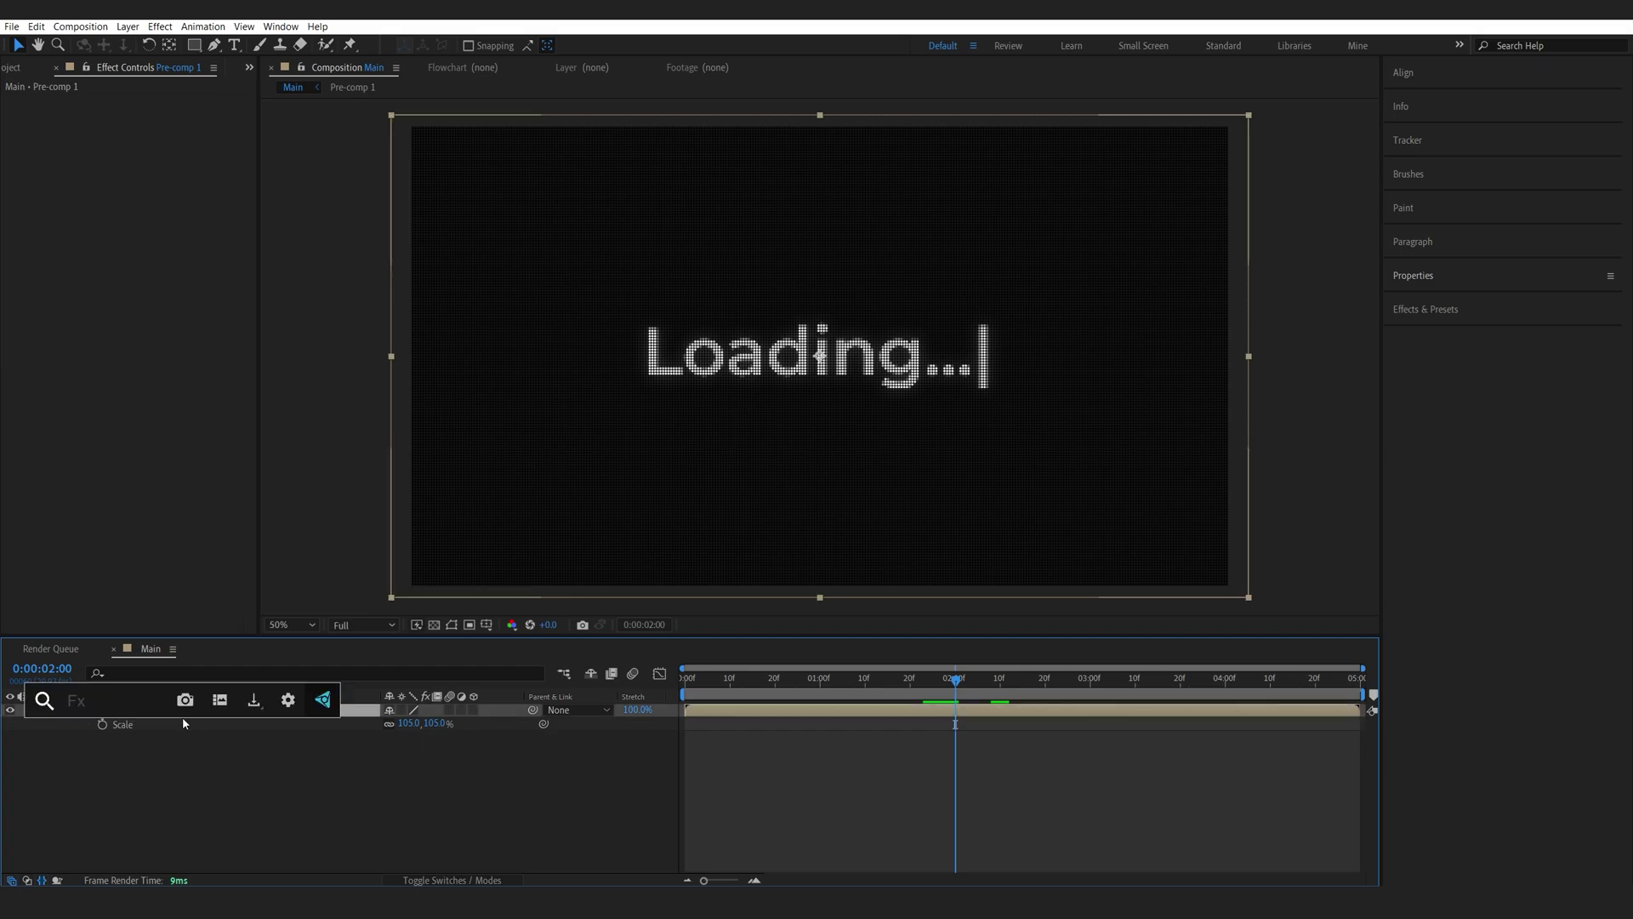
type("cu")
left_click(109, 733)
left_click_drag(175, 222, 175, 212)
left_click(76, 317)
left_click_drag(77, 318, 79, 322)
In Curves, pull the Red channel slightly down and lift the Blue channel.
left_click(169, 115)
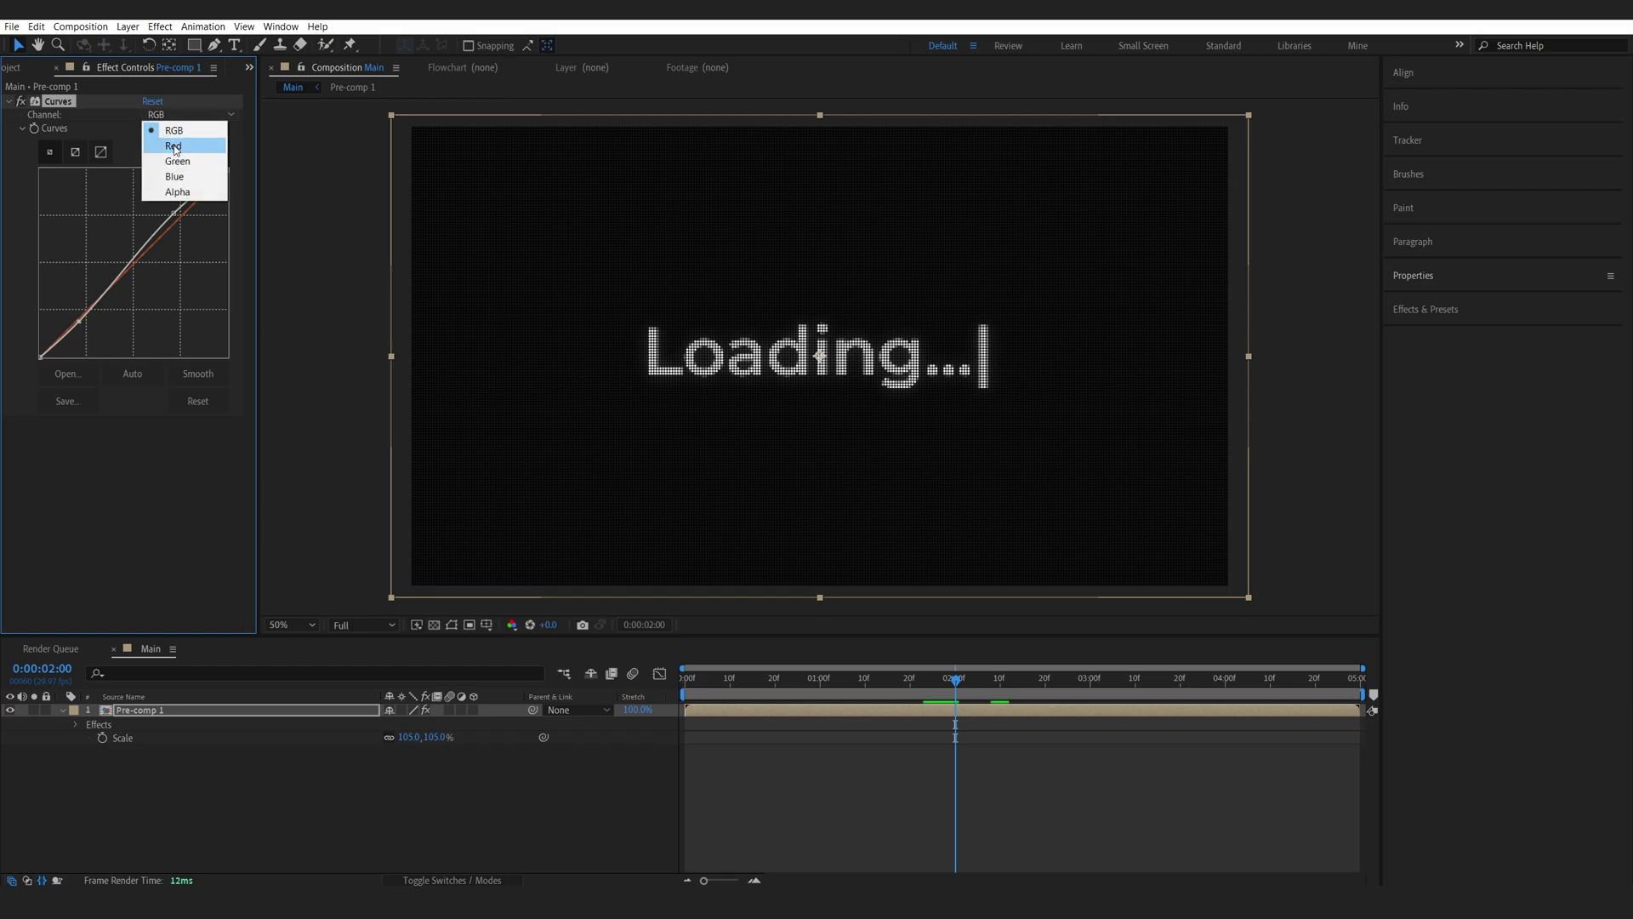
left_click(172, 145)
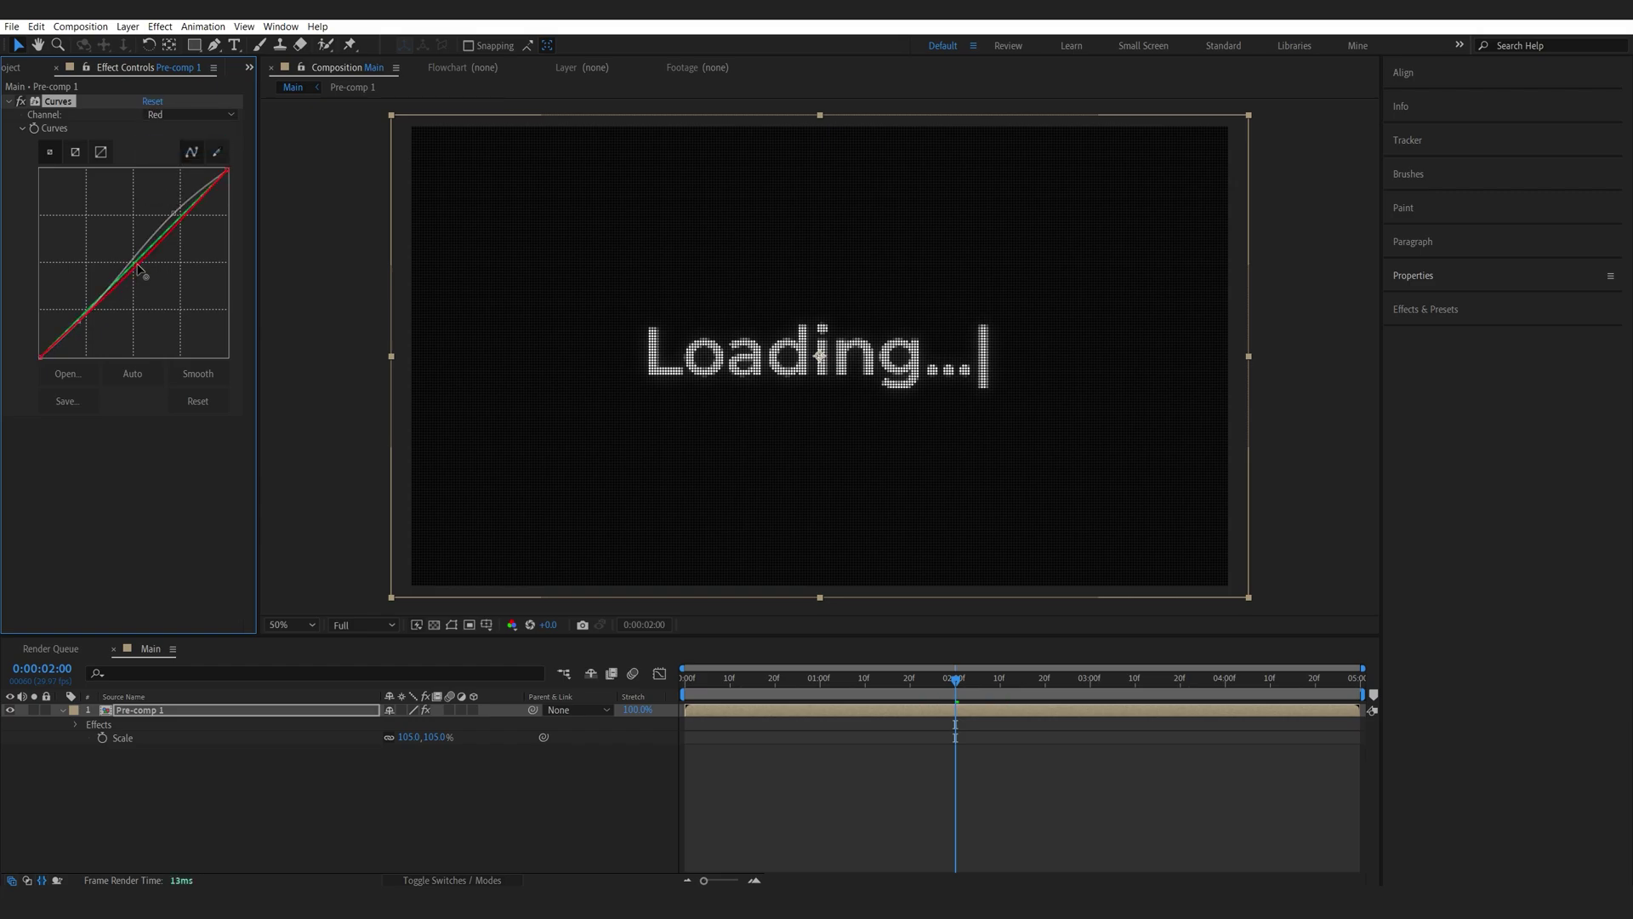
left_click_drag(138, 266, 140, 273)
left_click(179, 116)
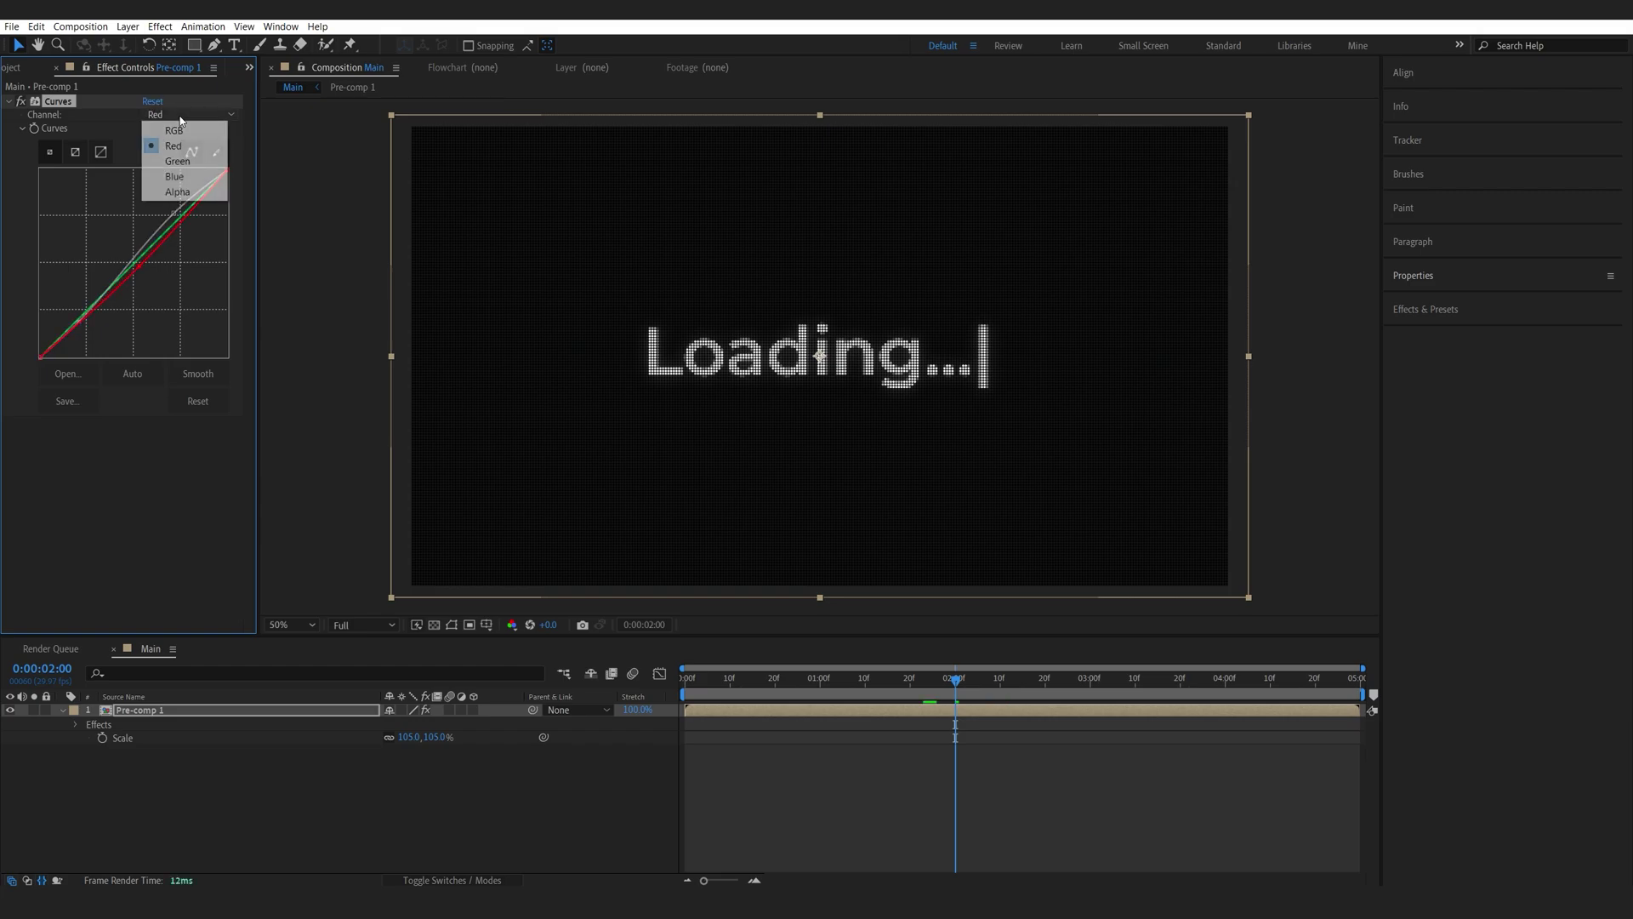
left_click(175, 176)
left_click_drag(133, 263, 127, 260)
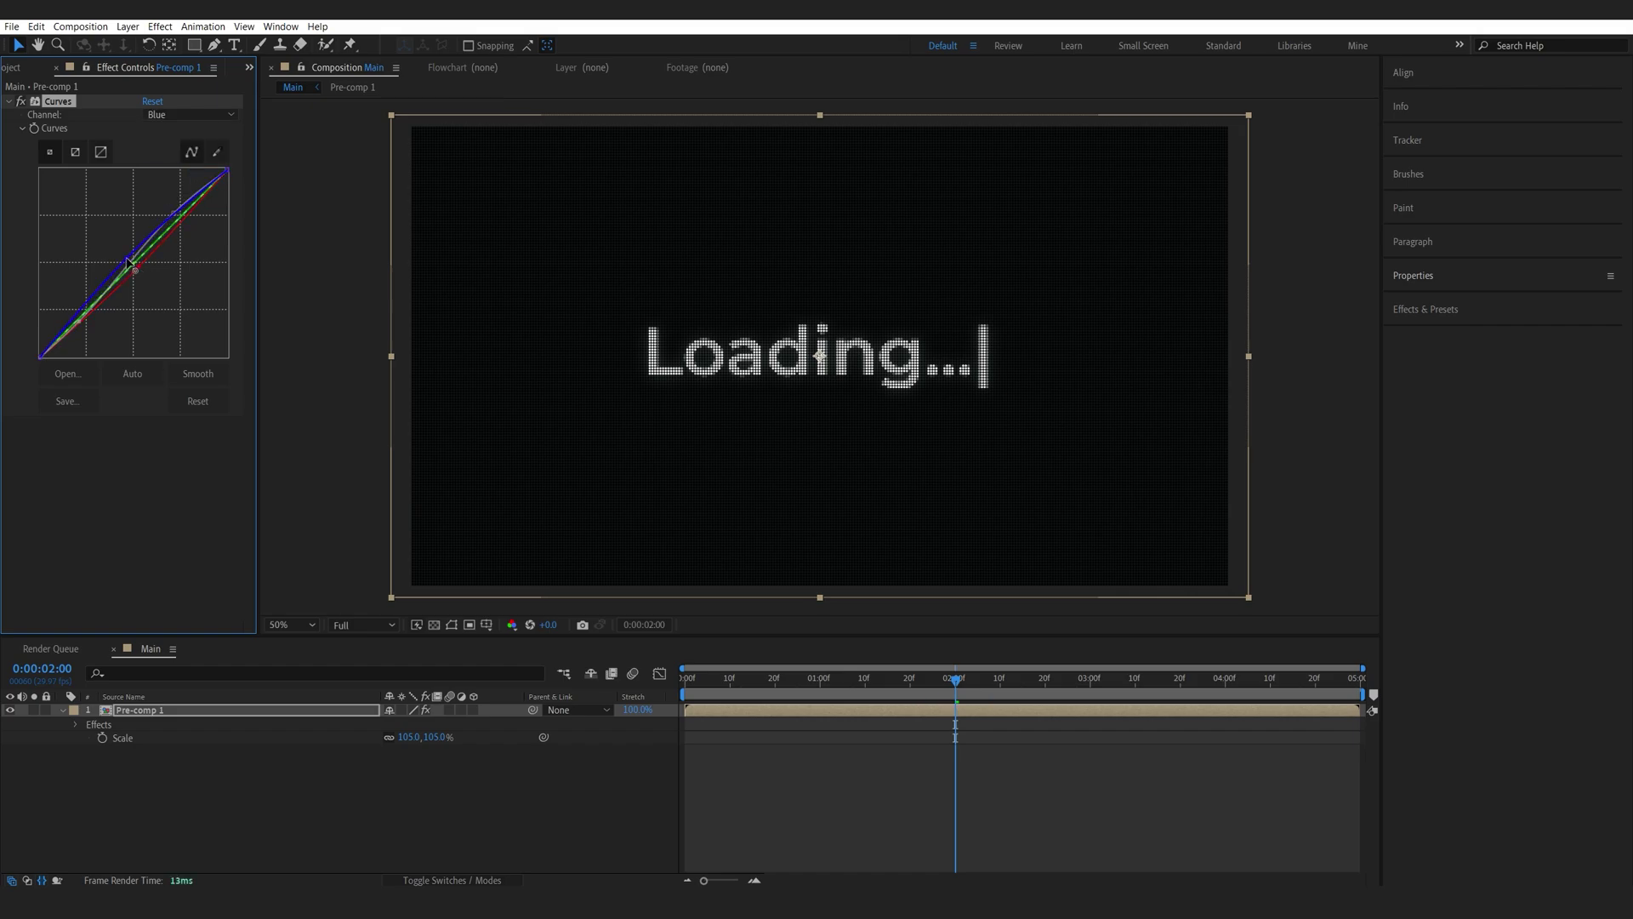
Add a fourth adjustment layer with Quick Chromatic Aberration applied.
right_click(327, 765)
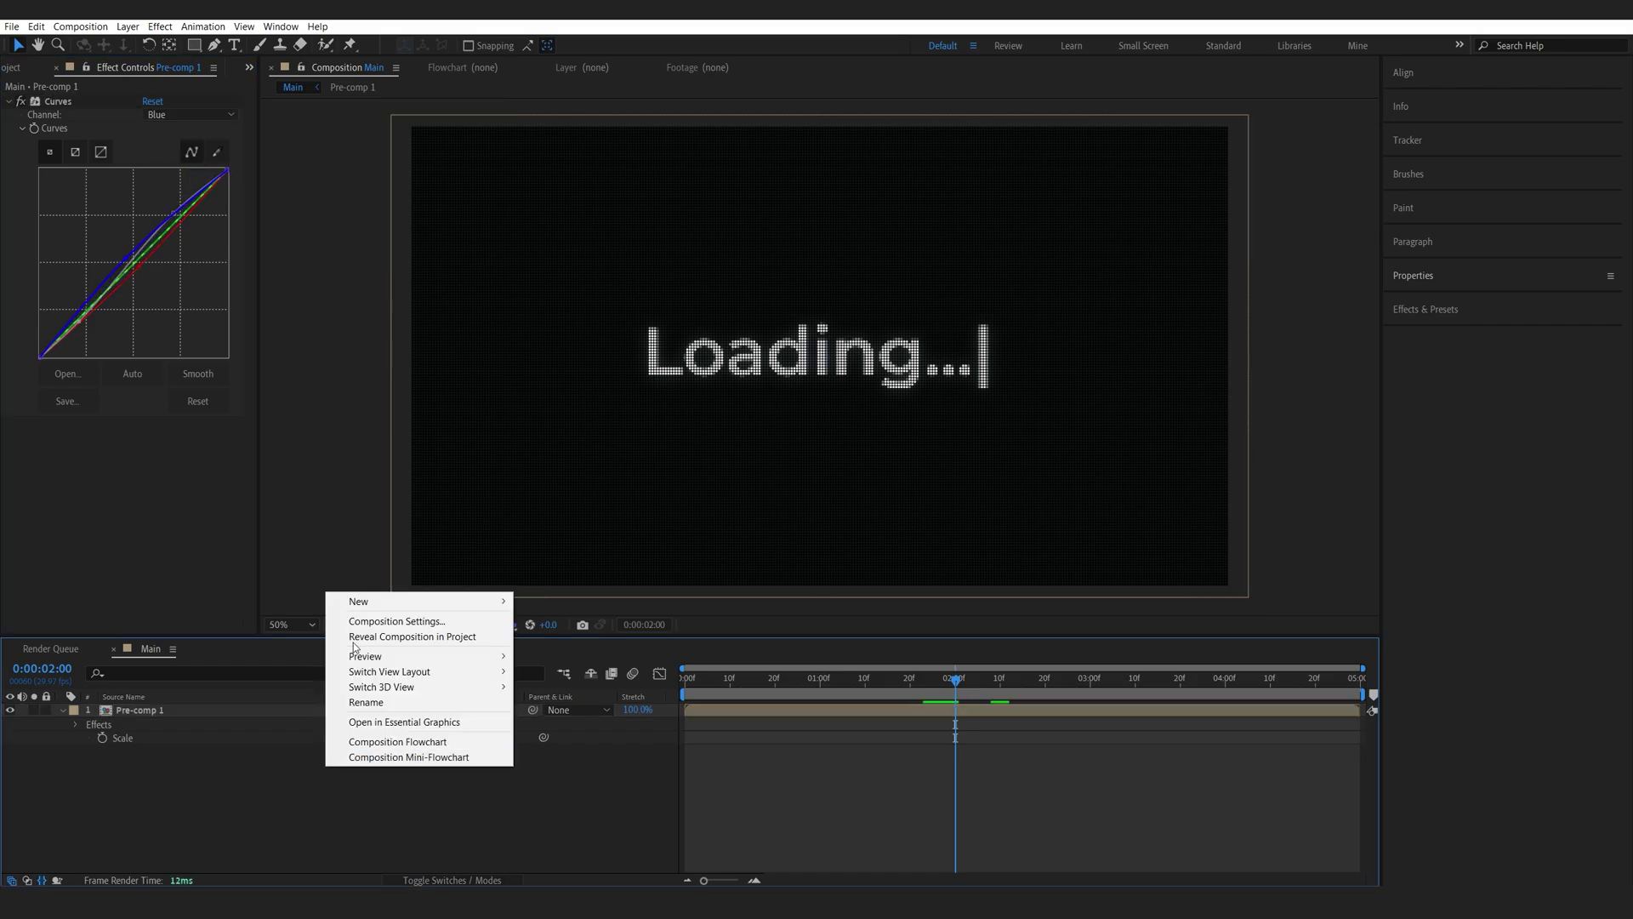
mouse_move(366, 602)
left_click(609, 717)
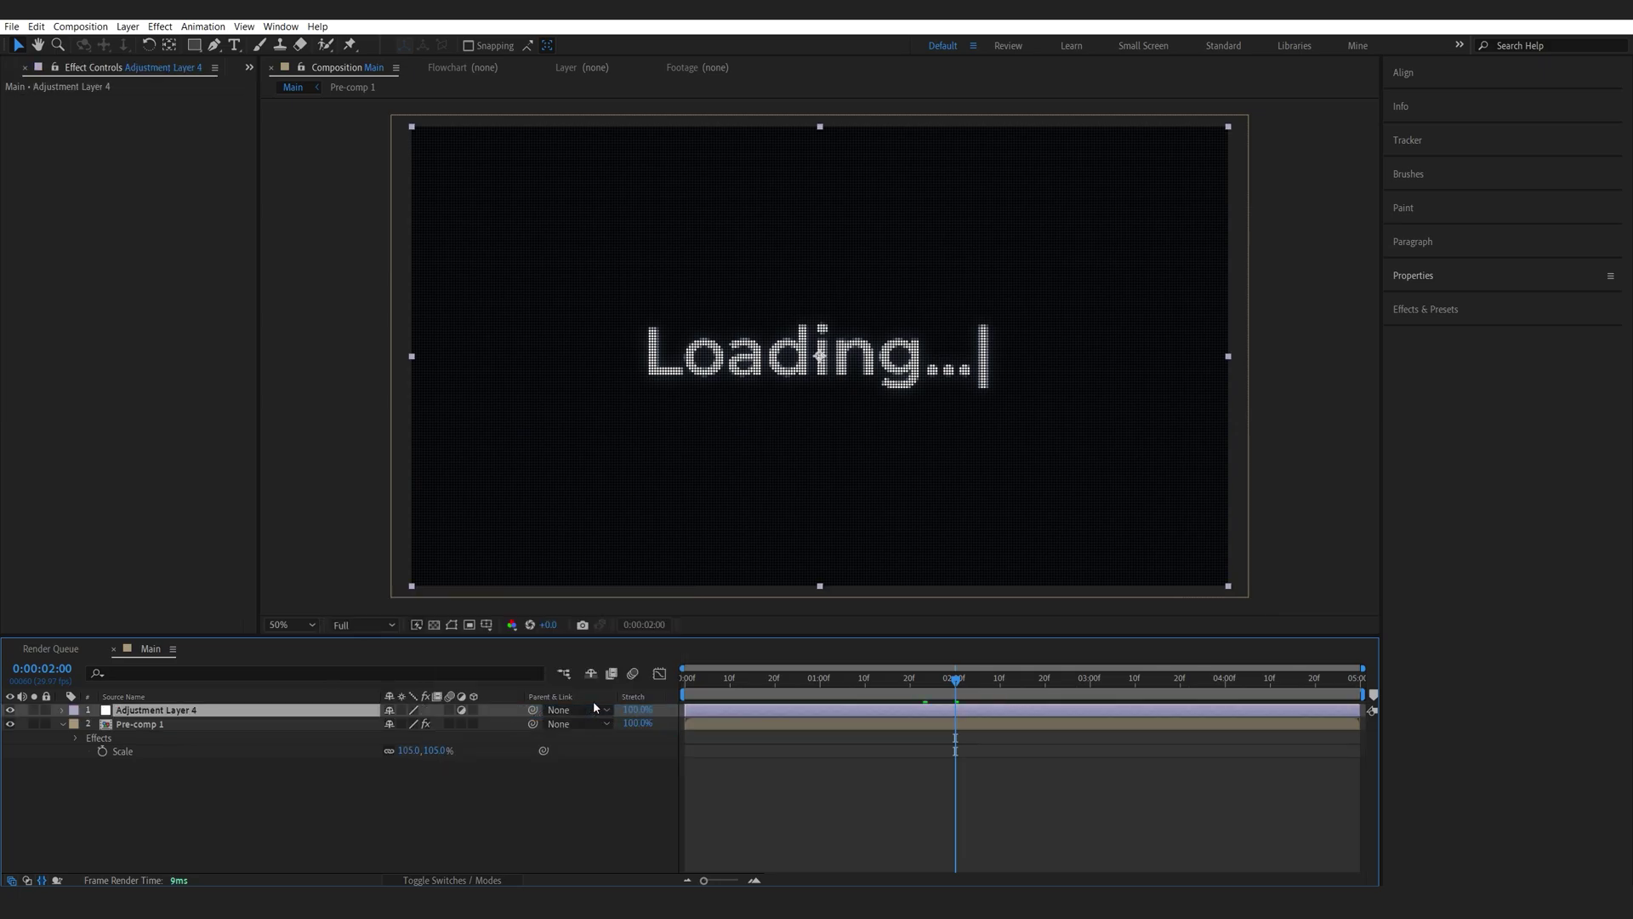
key("ctrl+space")
type("qui")
key("Return")
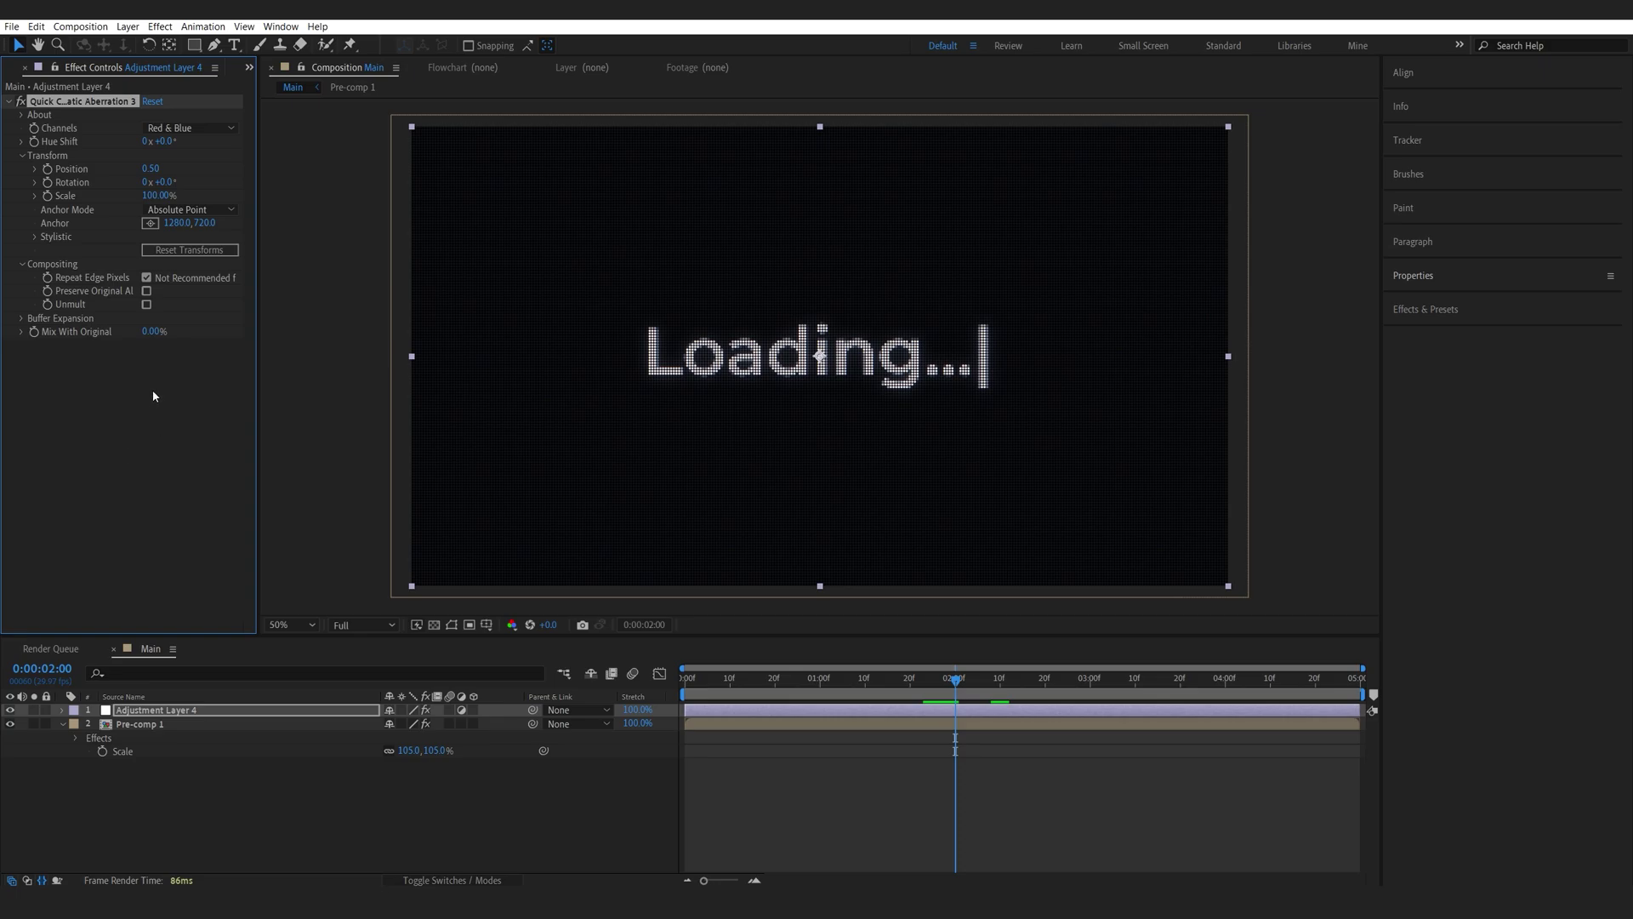
Set Quick Chromatic Aberration Position 2, Distort Uniform 13 and Blur 3.
left_click(151, 168)
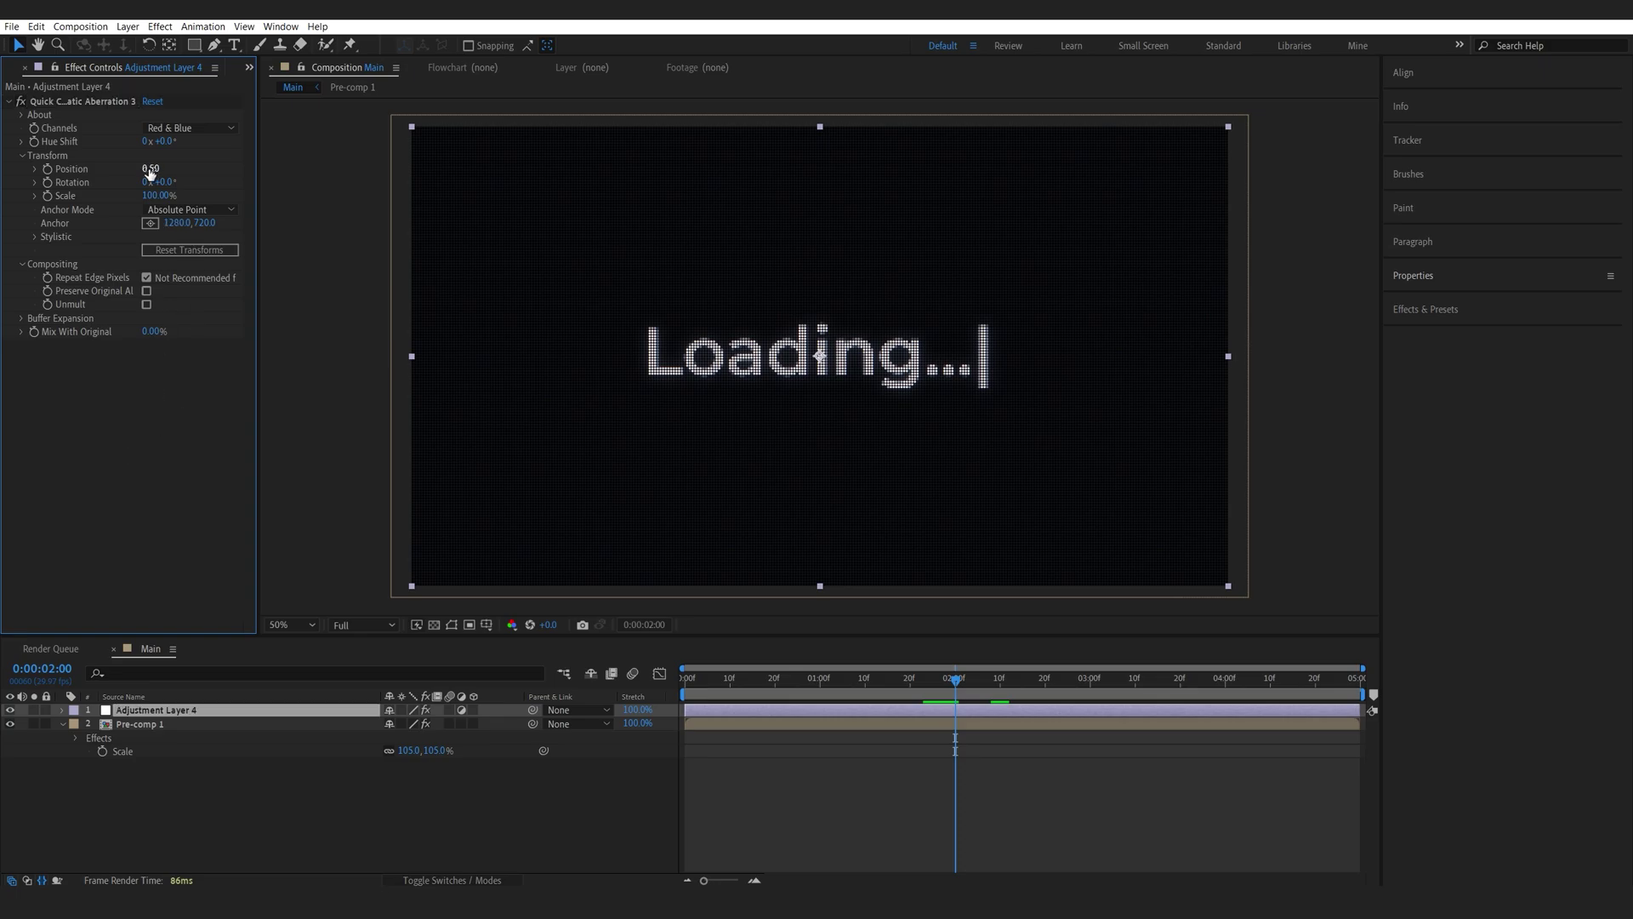
type("2")
key("Return")
key("period")
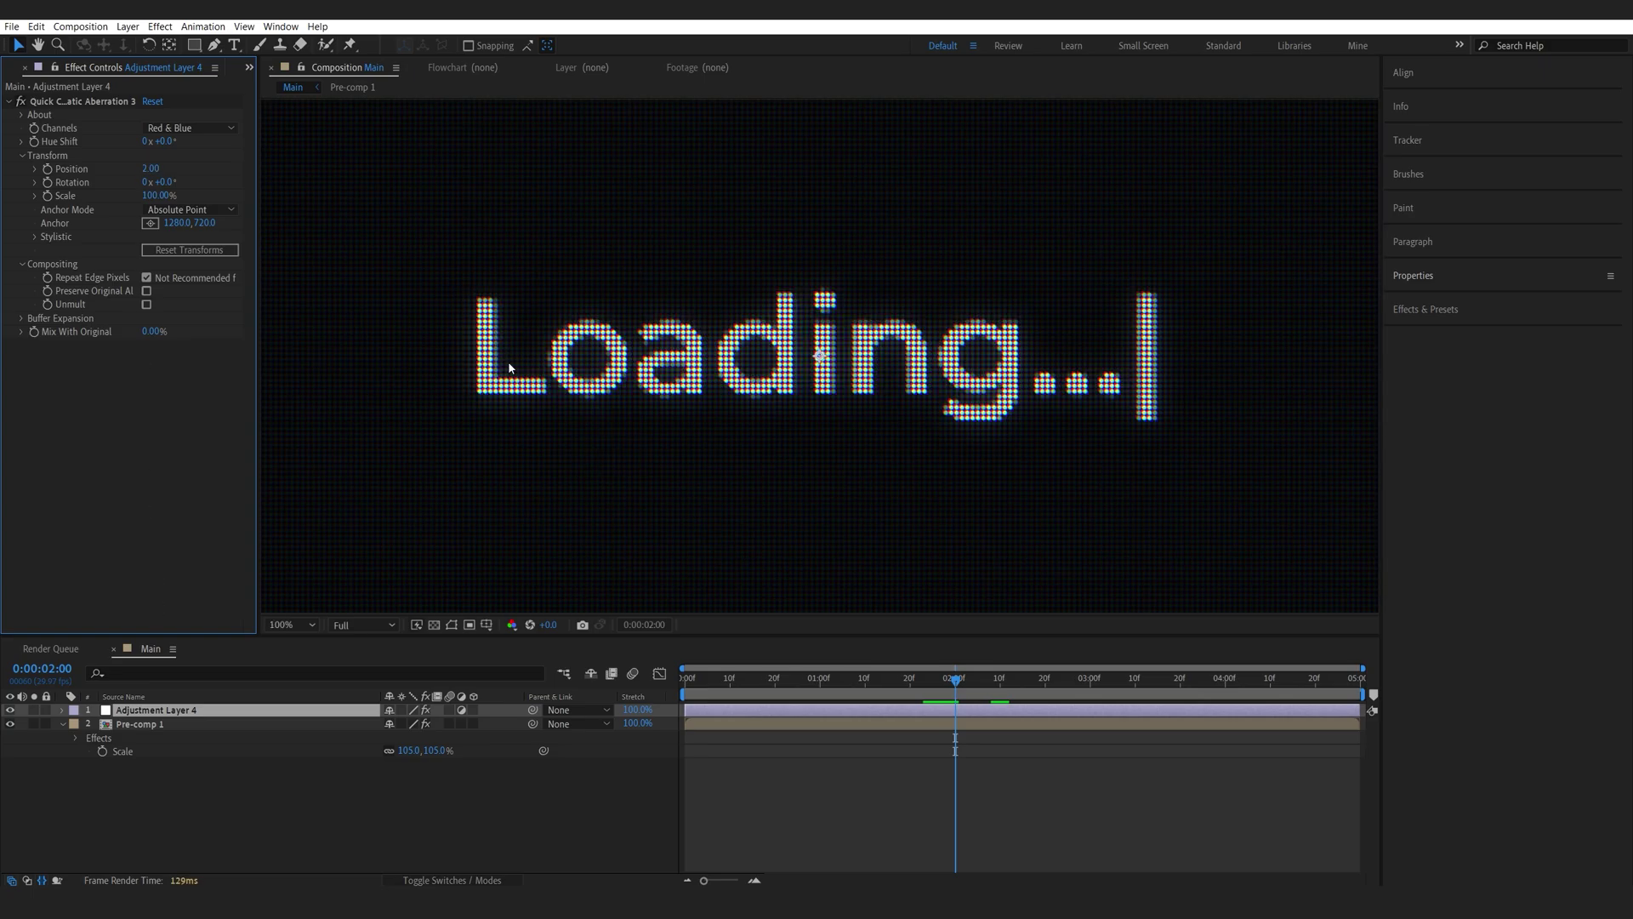
key("comma")
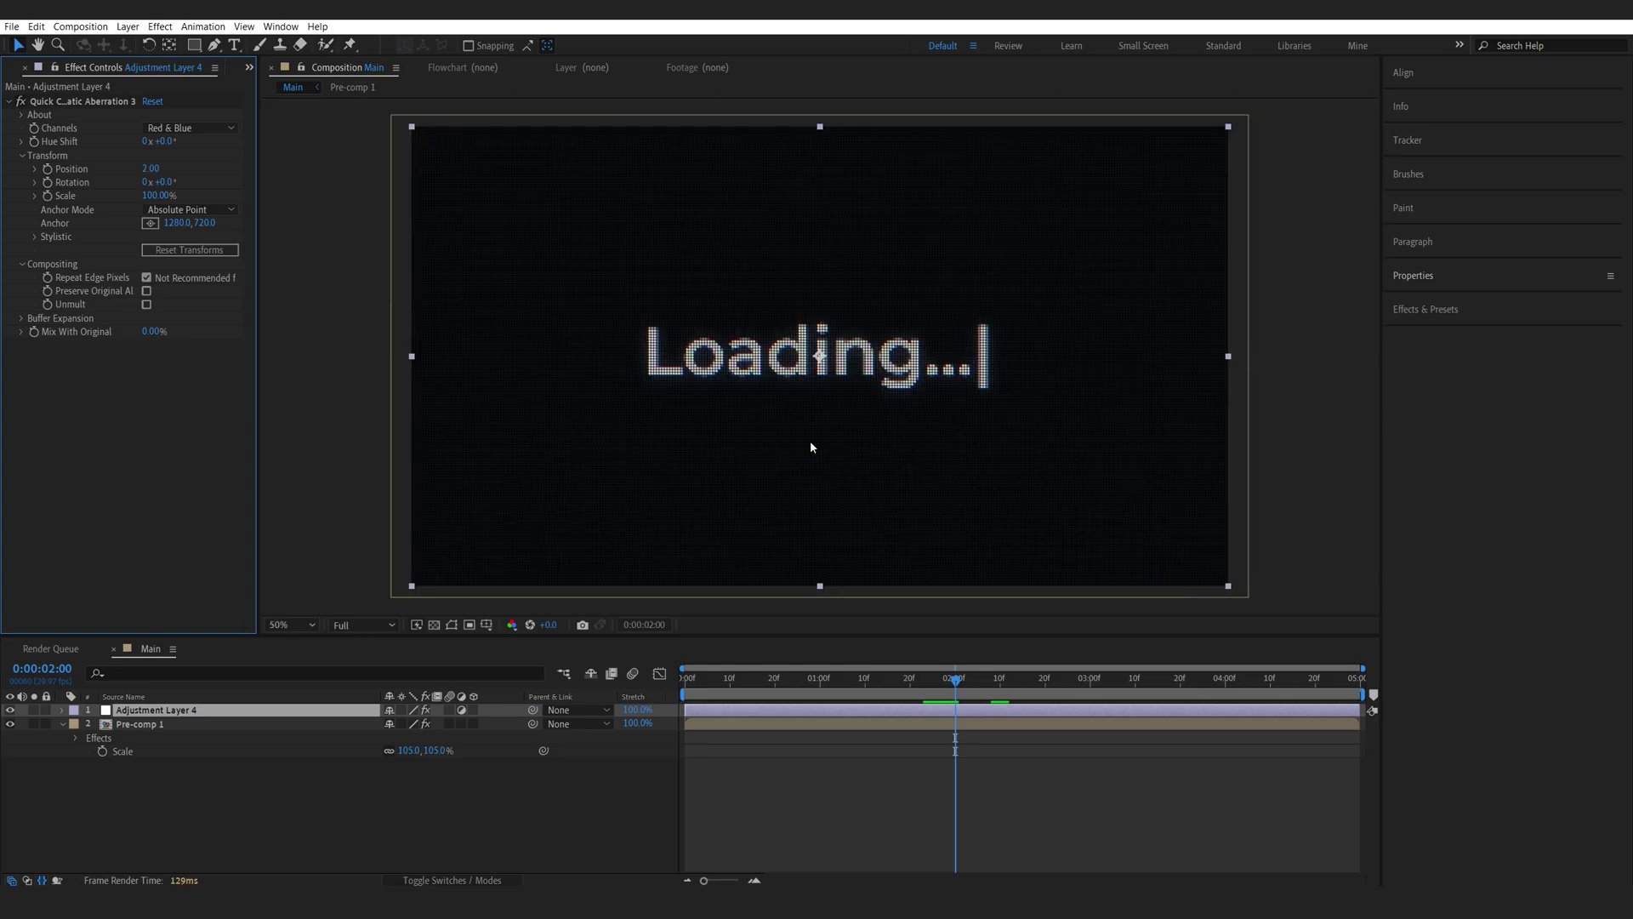
left_click(34, 236)
left_click_drag(147, 257, 159, 258)
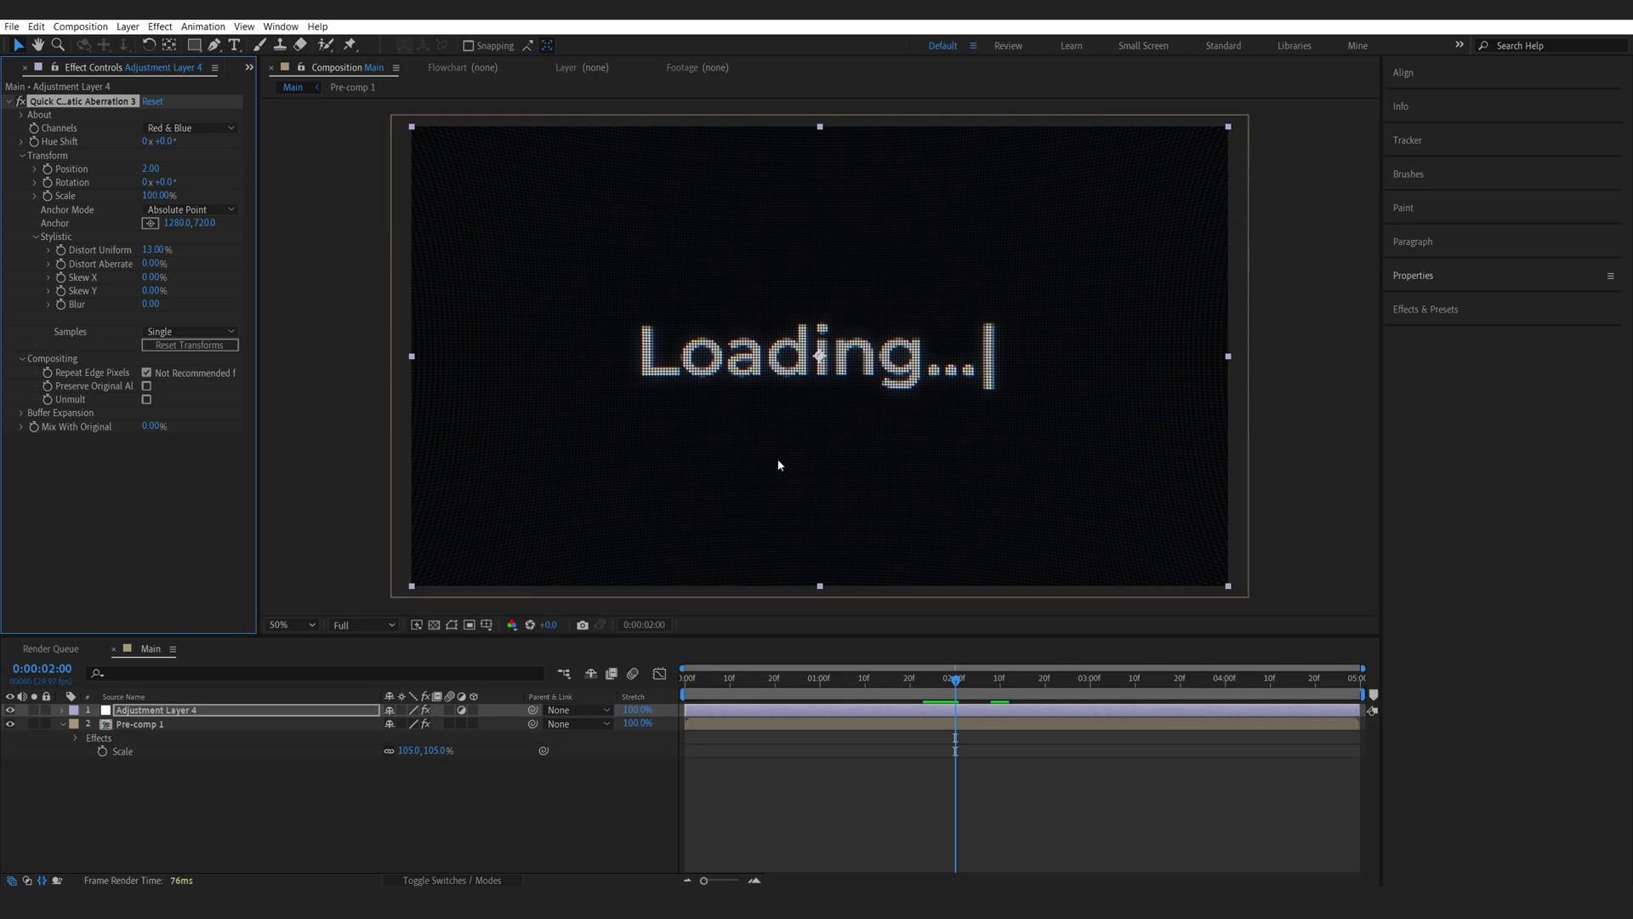
left_click_drag(146, 304, 145, 304)
left_click(204, 300)
Add Noise at 20% amount to Pre-comp 1 and play the animation from the start.
left_click(134, 725)
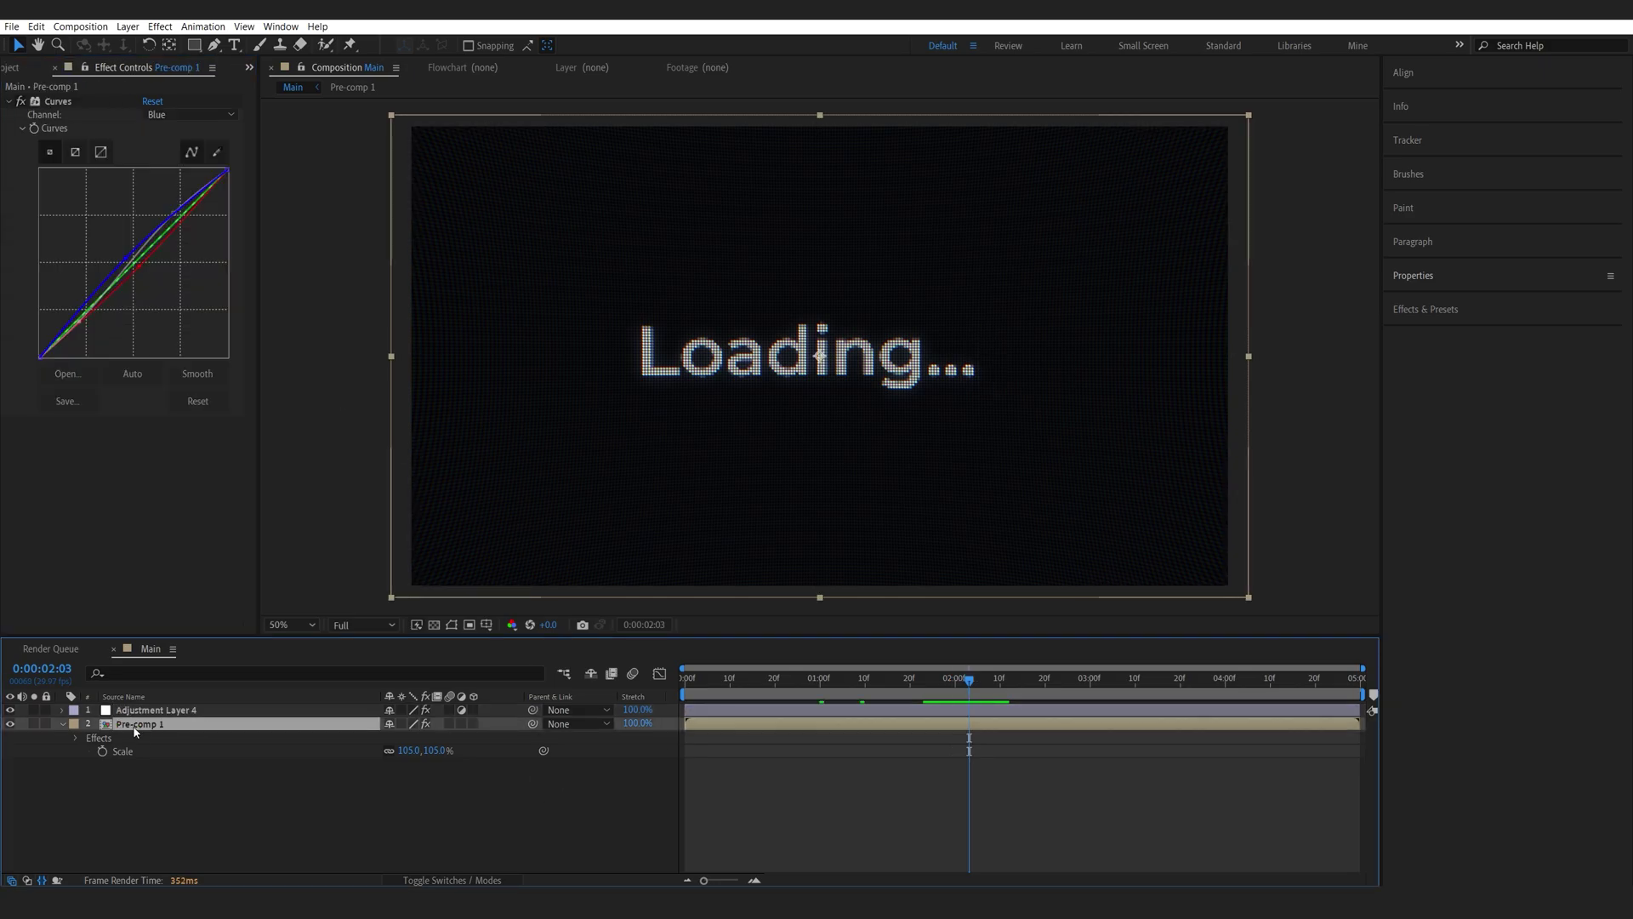
key("ctrl+space")
type("nois")
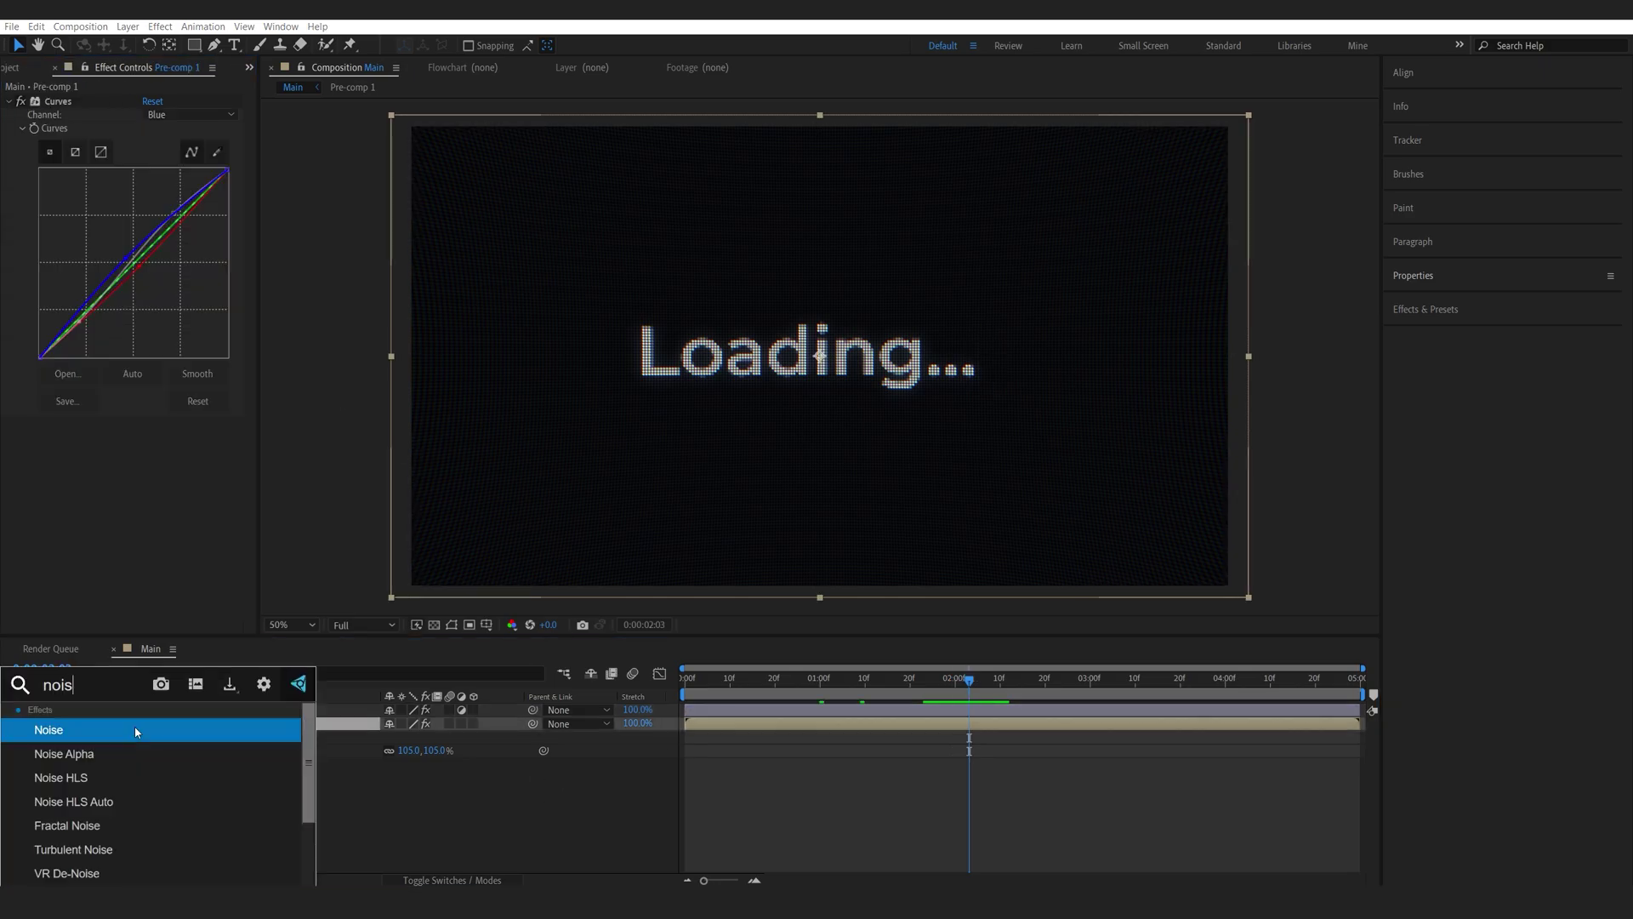
left_click(118, 733)
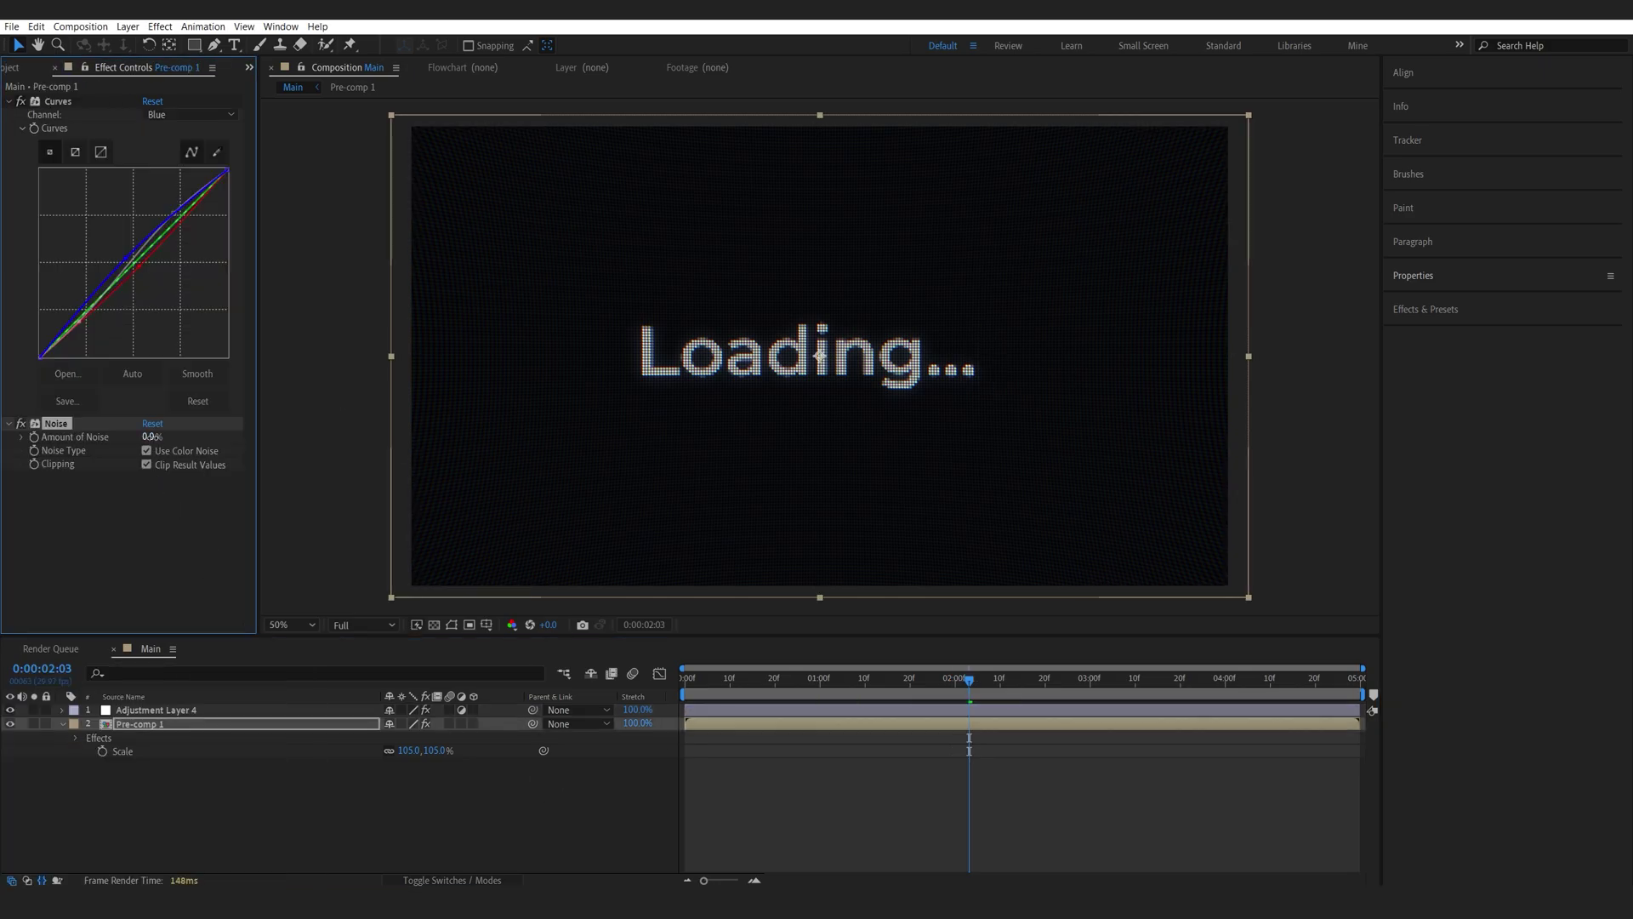
left_click(151, 437)
type("20")
key("Return")
key("space")
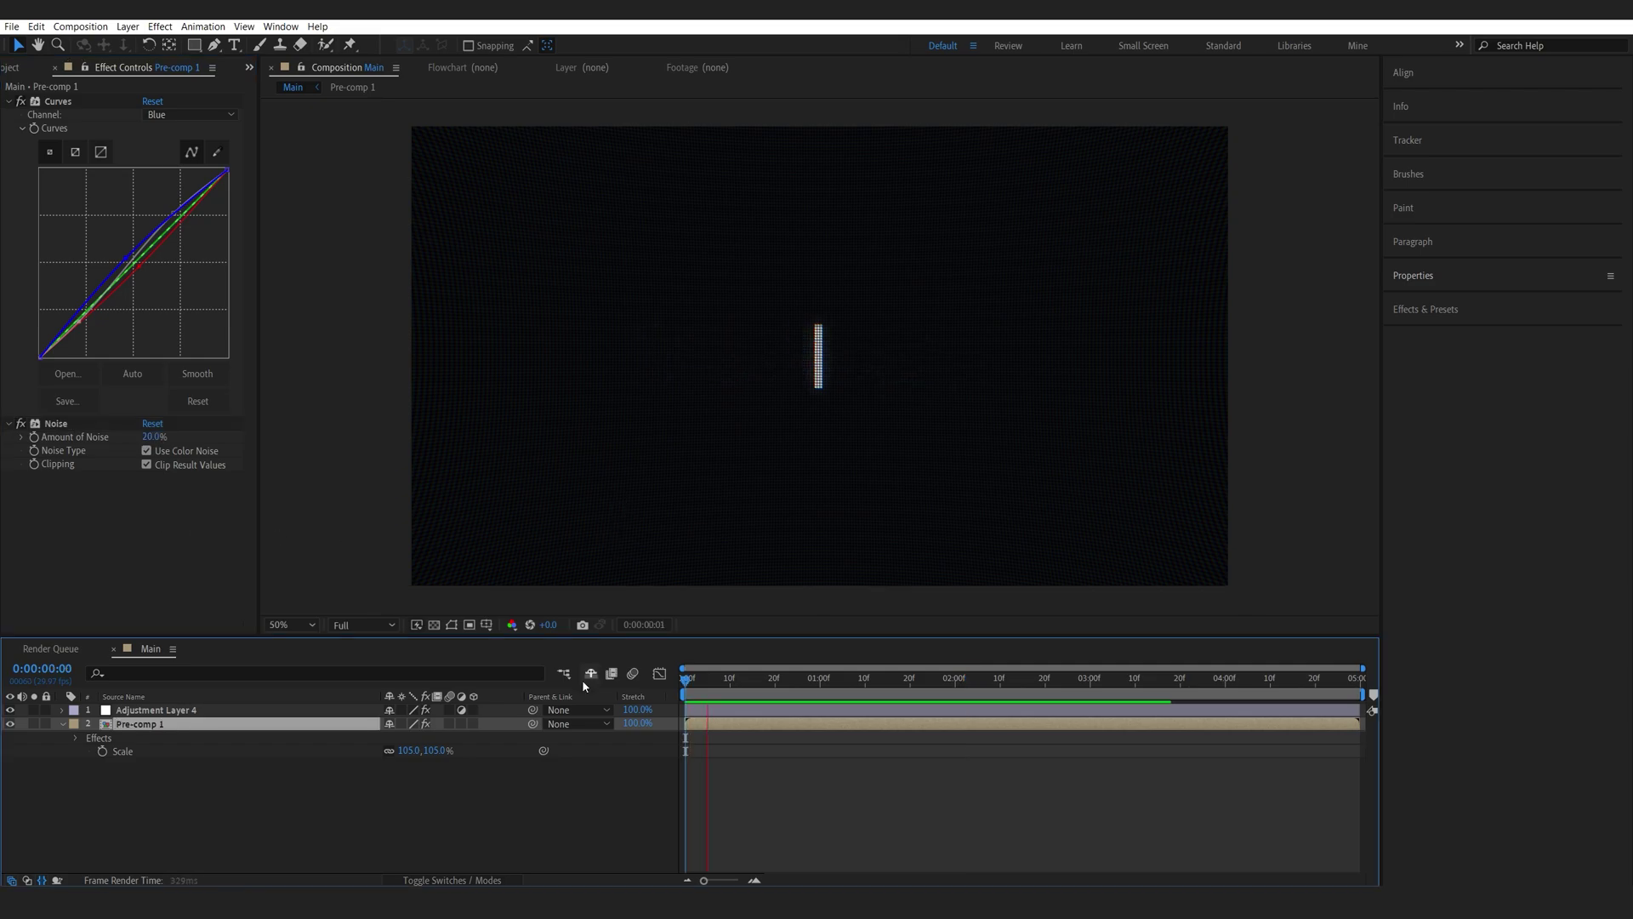